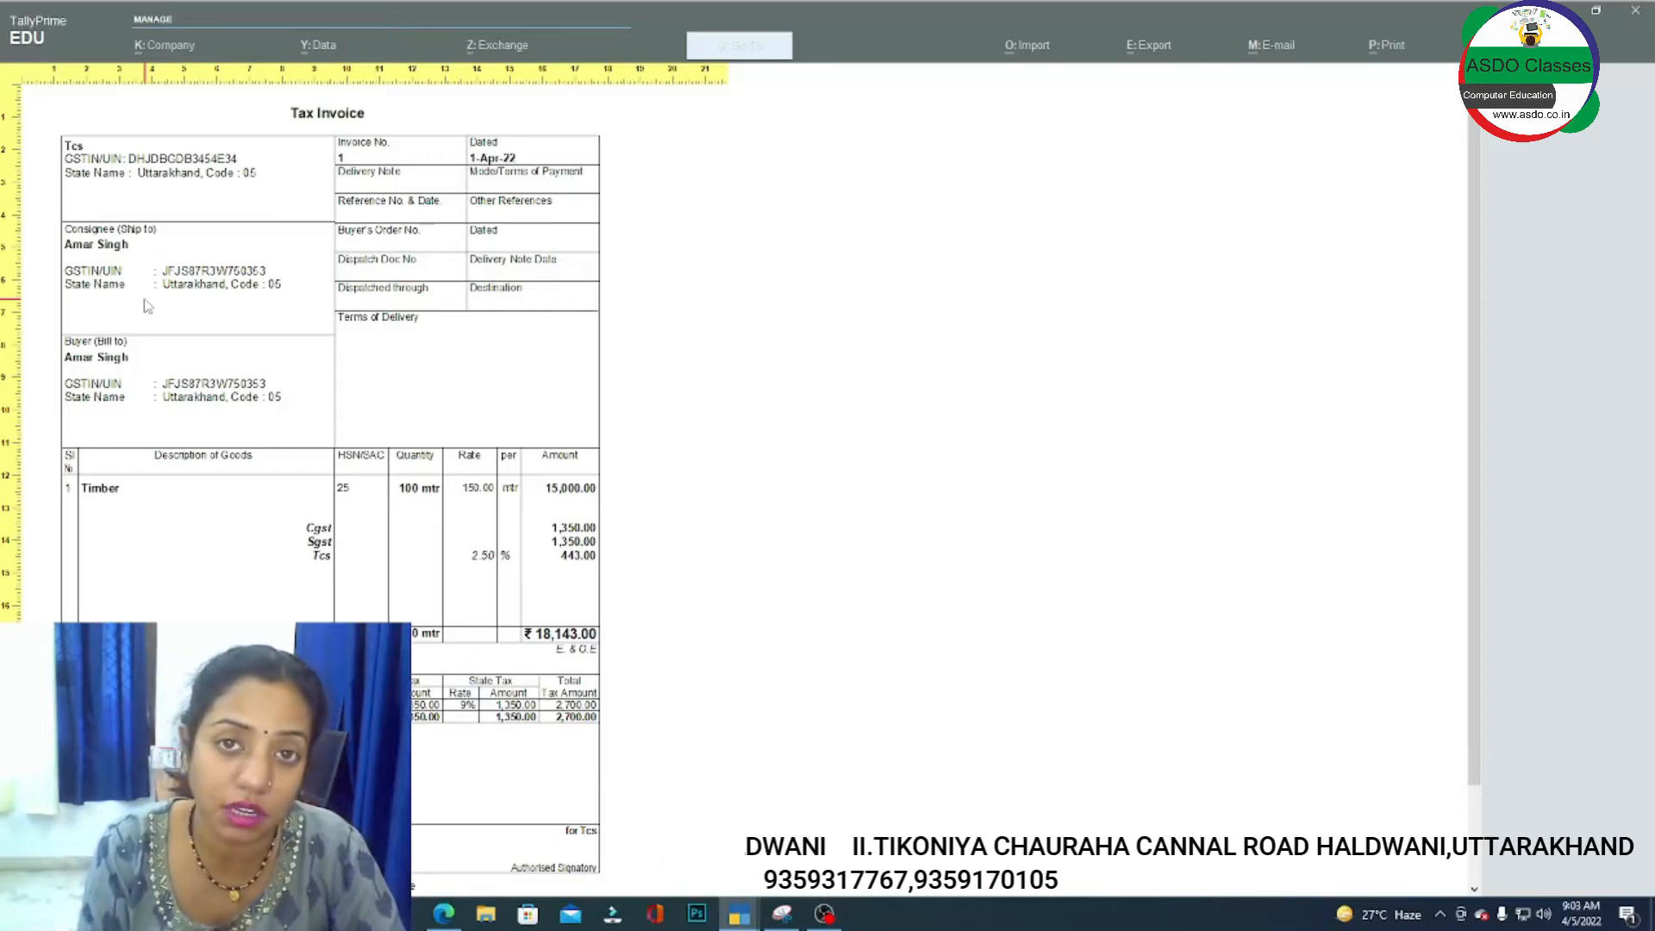
# Close the invoice preview and open the GST details in the company features of Tcs on Purchase.
pyautogui.press('Escape')
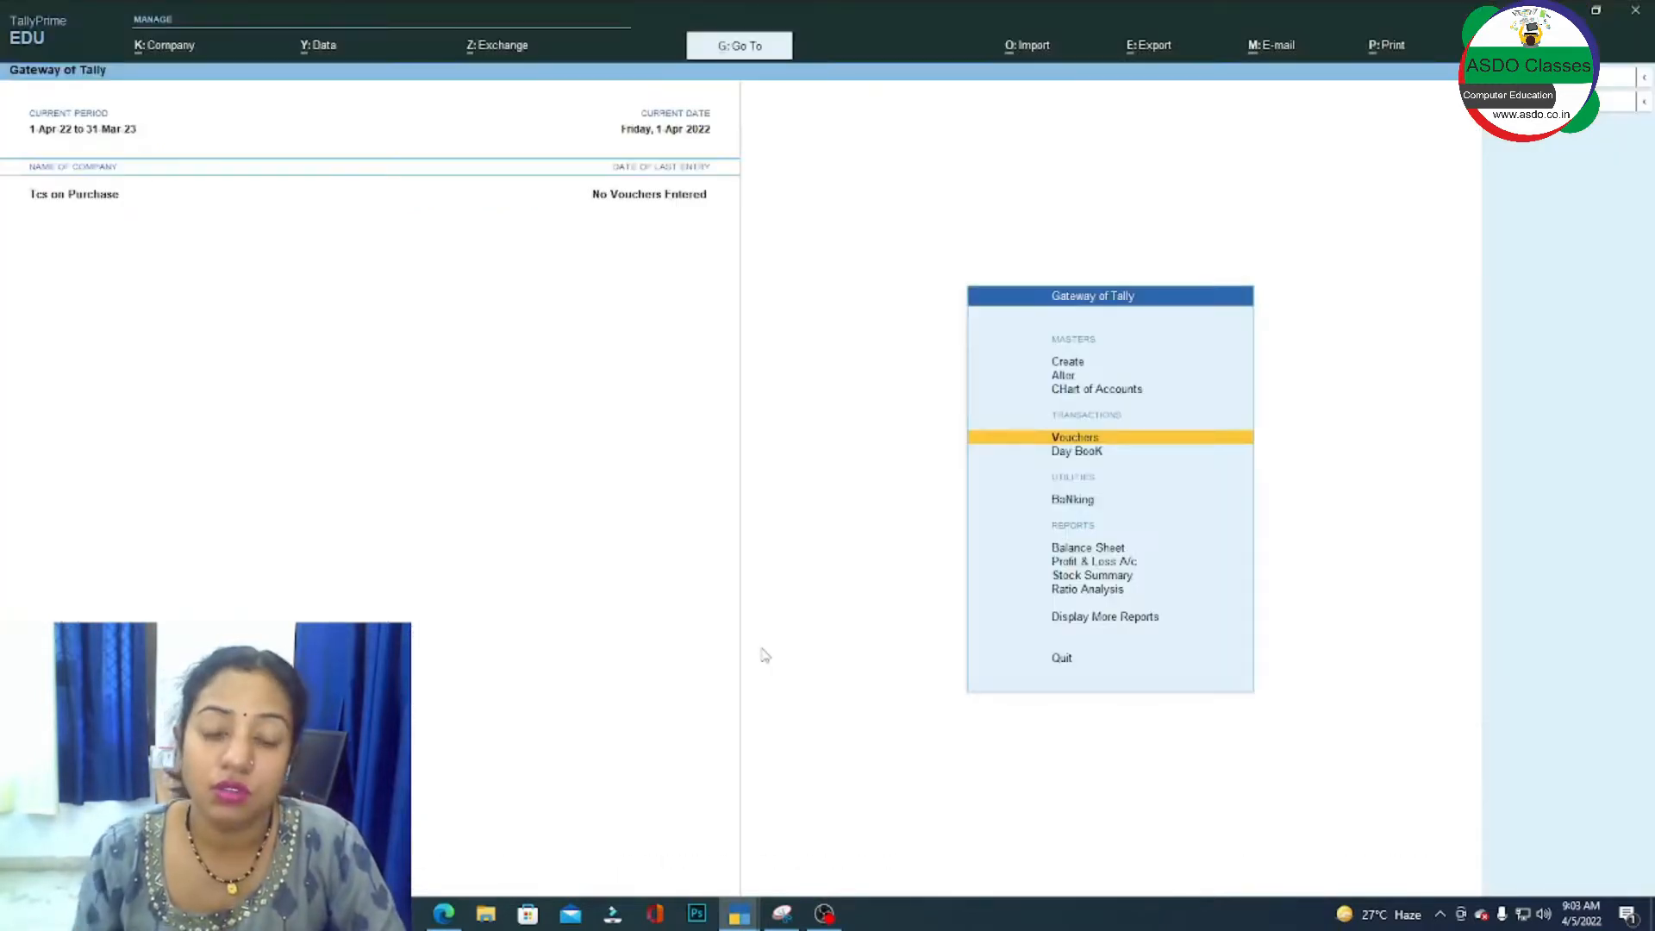
pyautogui.press('F11')
pyautogui.press('Down')
pyautogui.press('Down')
pyautogui.press('Down')
pyautogui.press('Down')
pyautogui.press('Down')
pyautogui.press('Down')
pyautogui.press('Down')
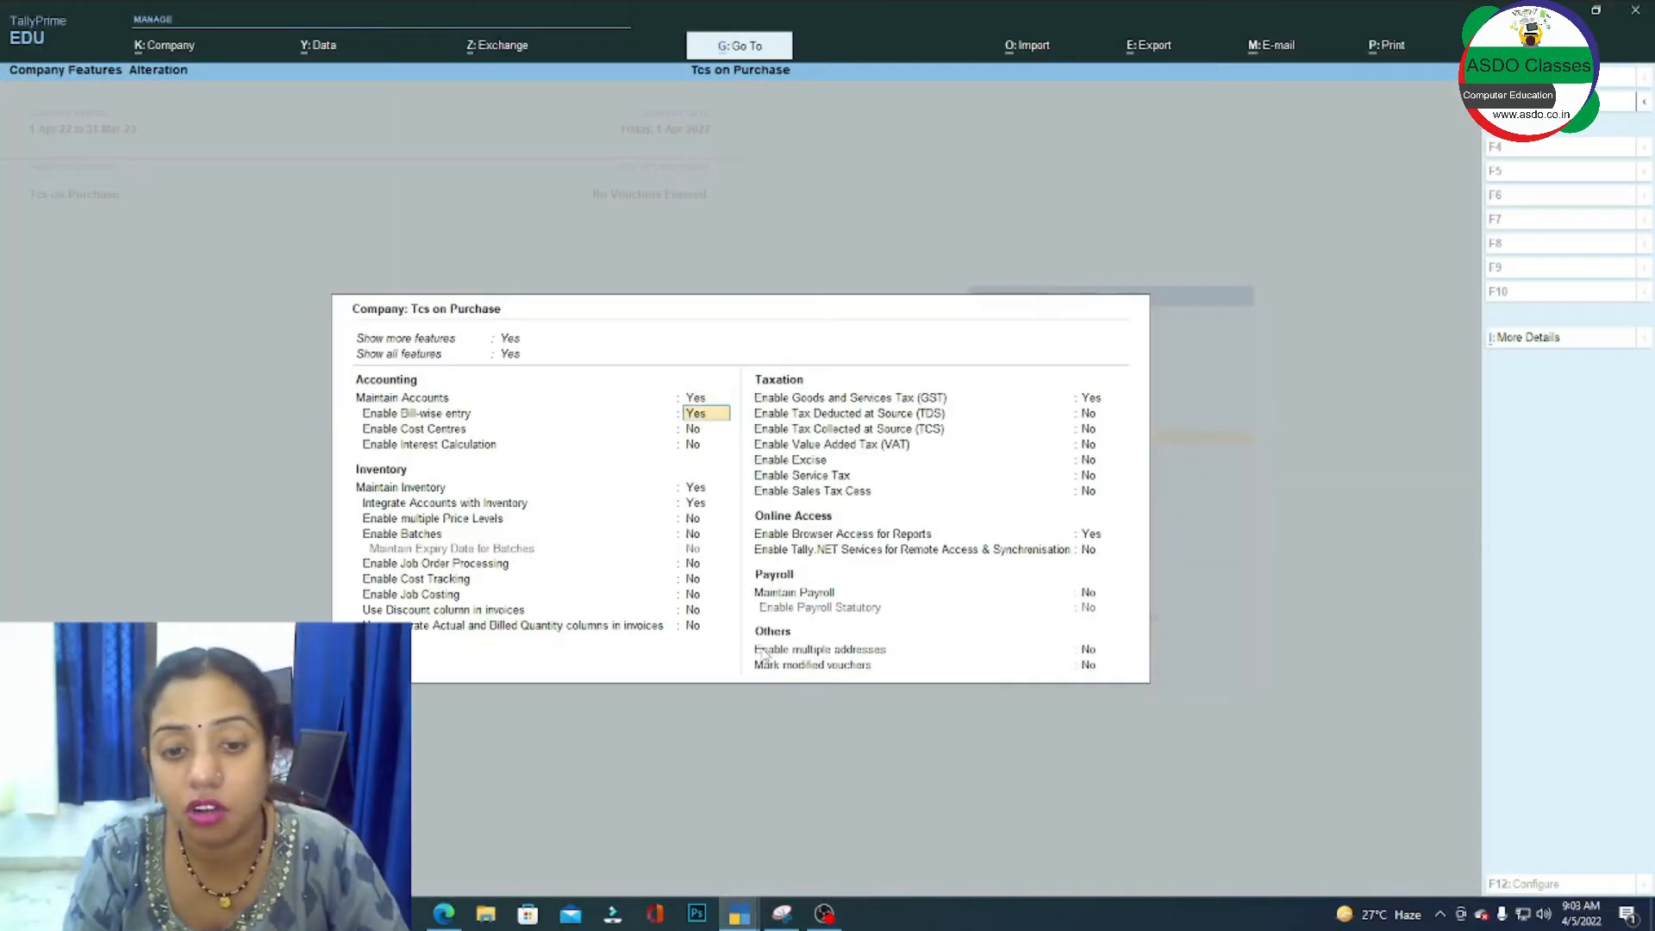
pyautogui.press('Down')
pyautogui.press('Down')
pyautogui.press('Down')
pyautogui.press('Down')
pyautogui.press('Down')
pyautogui.press('Down')
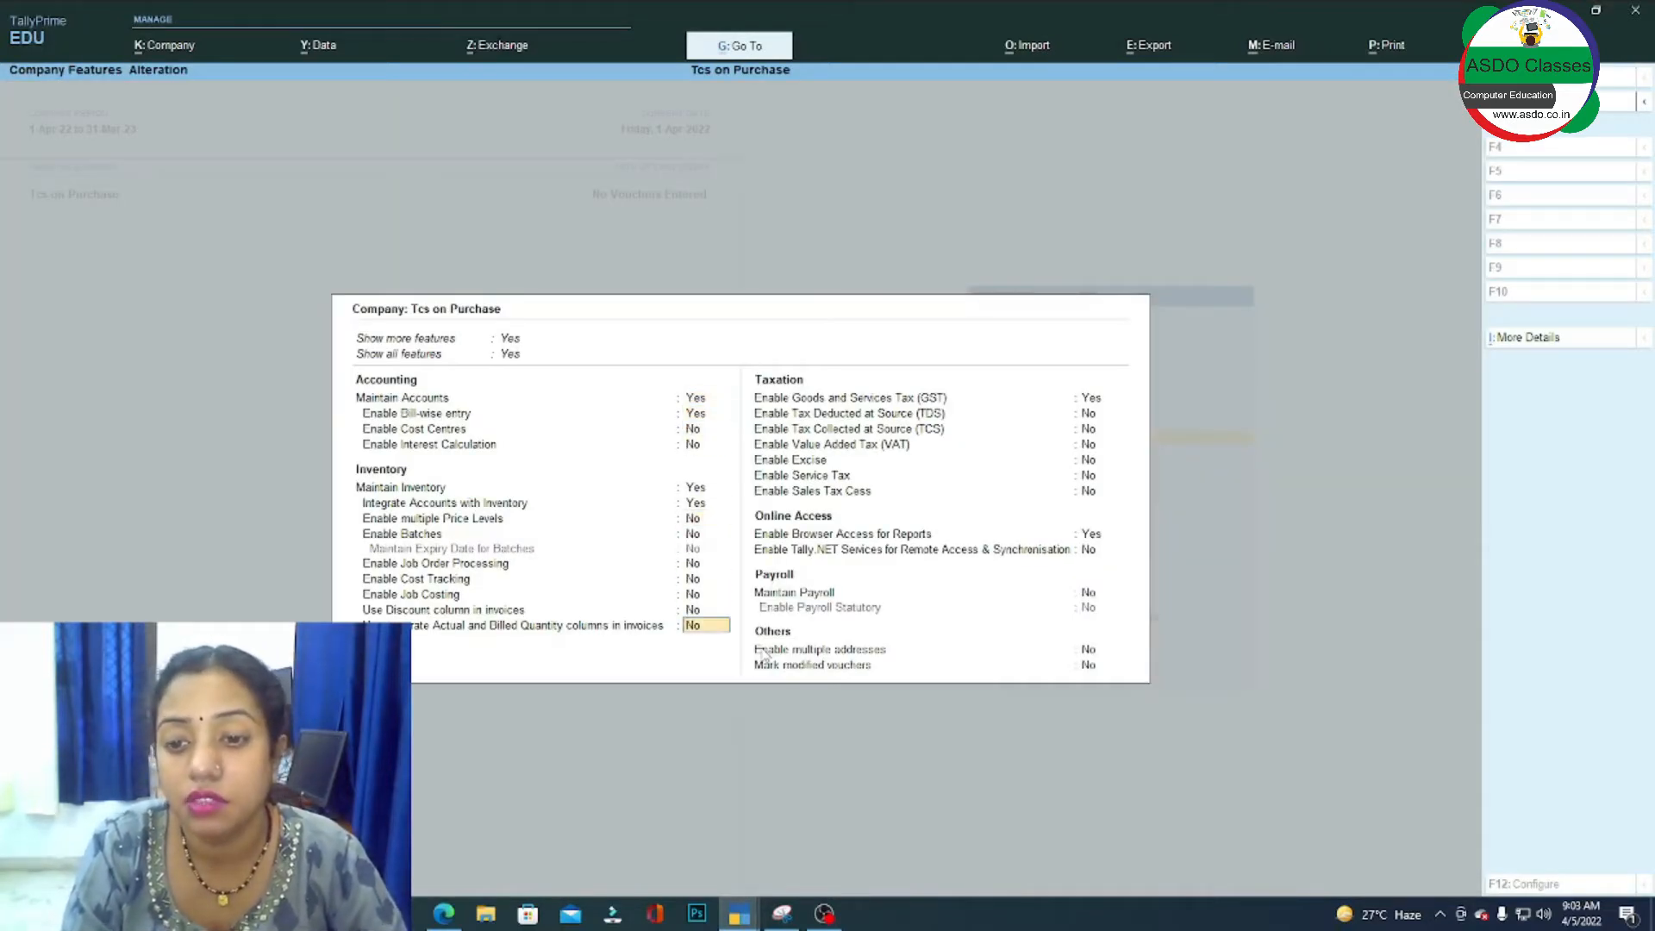
pyautogui.press('Return')
pyautogui.press('Return')
pyautogui.press('Return')
pyautogui.press('Return')
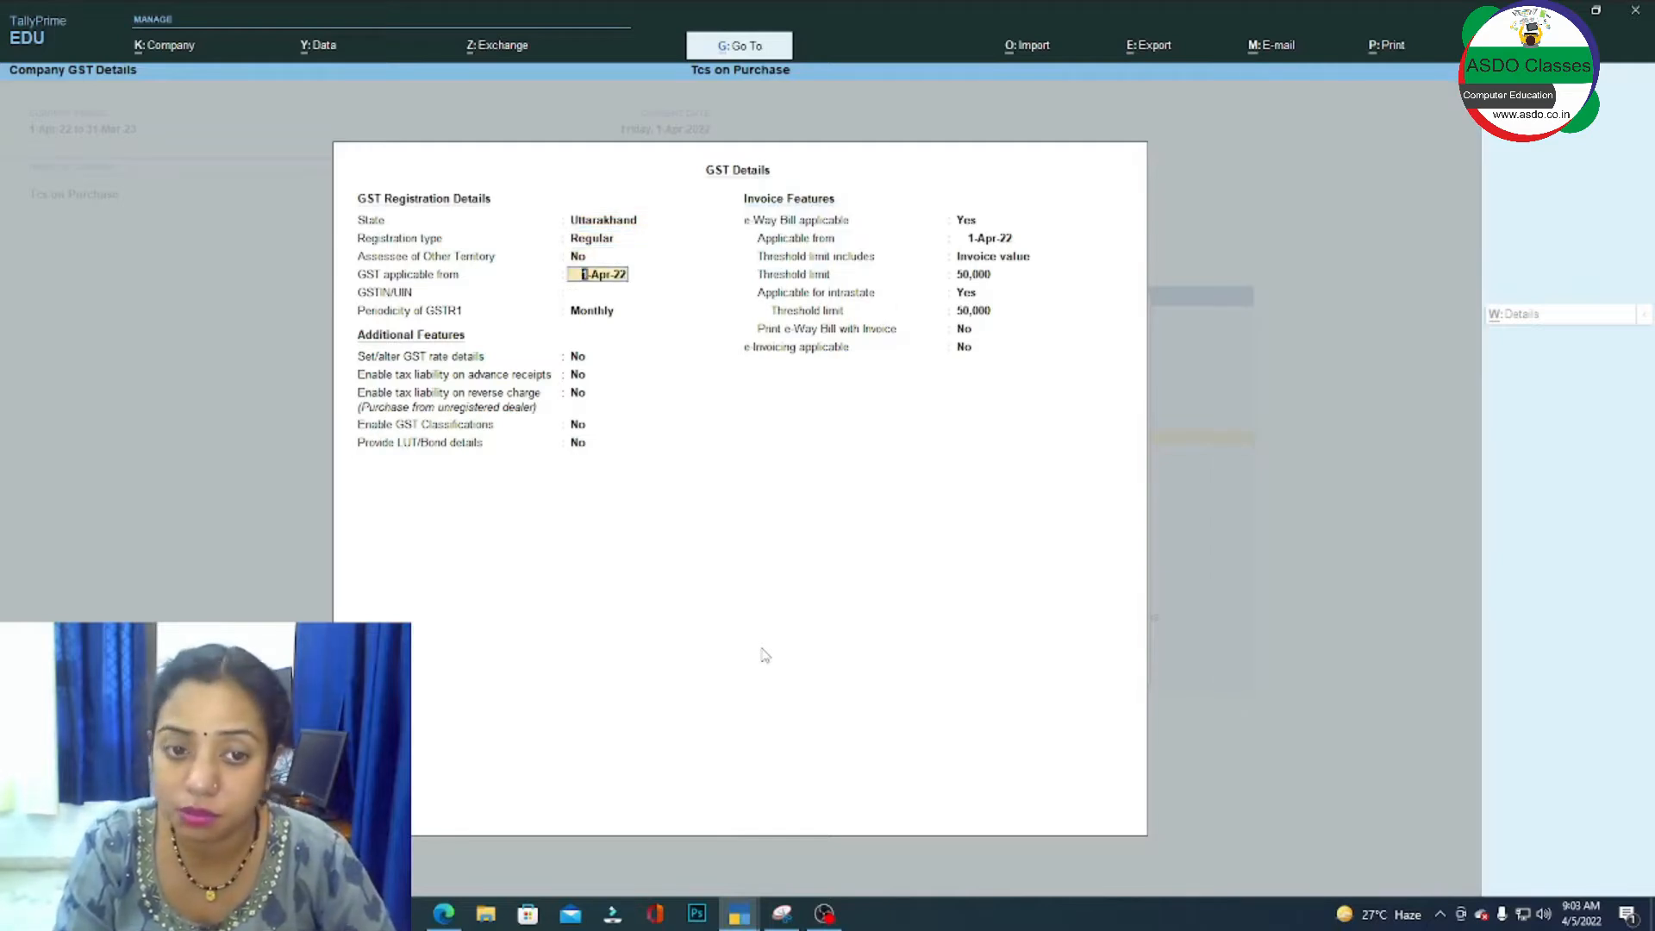
# Enter the company's GSTIN/UIN, keeping GST applicable from 1-Apr-22 and monthly GSTR1 periodicity.
pyautogui.press('Return')
pyautogui.write('GNKJFD845984')
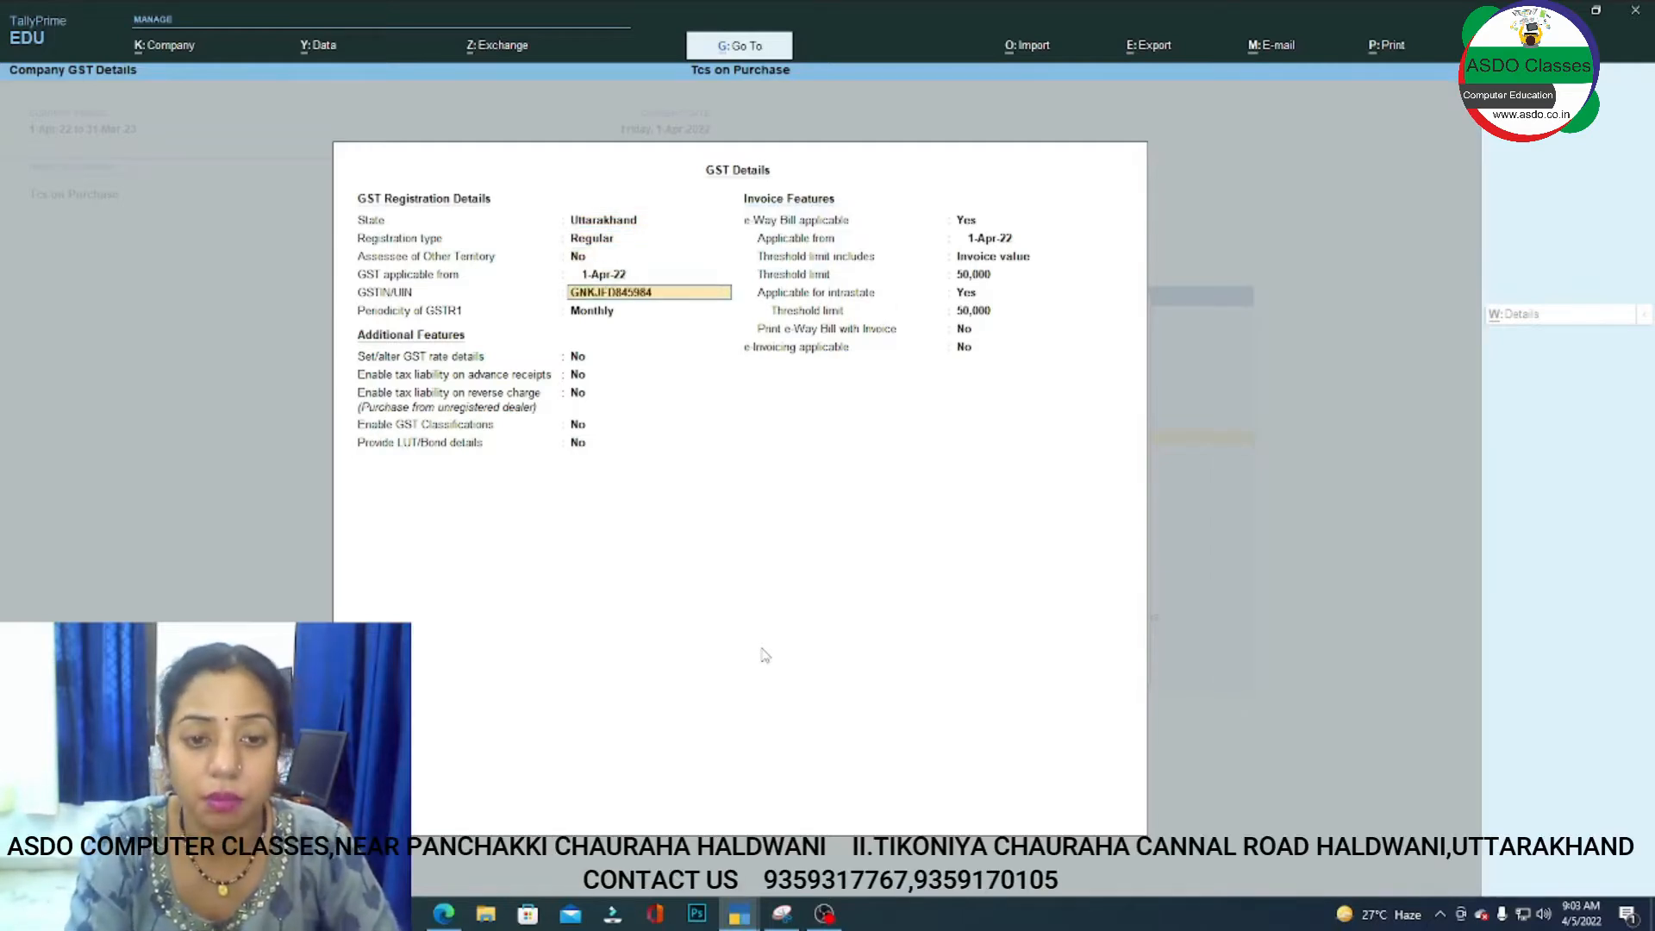
pyautogui.press('Return')
pyautogui.press('Return')
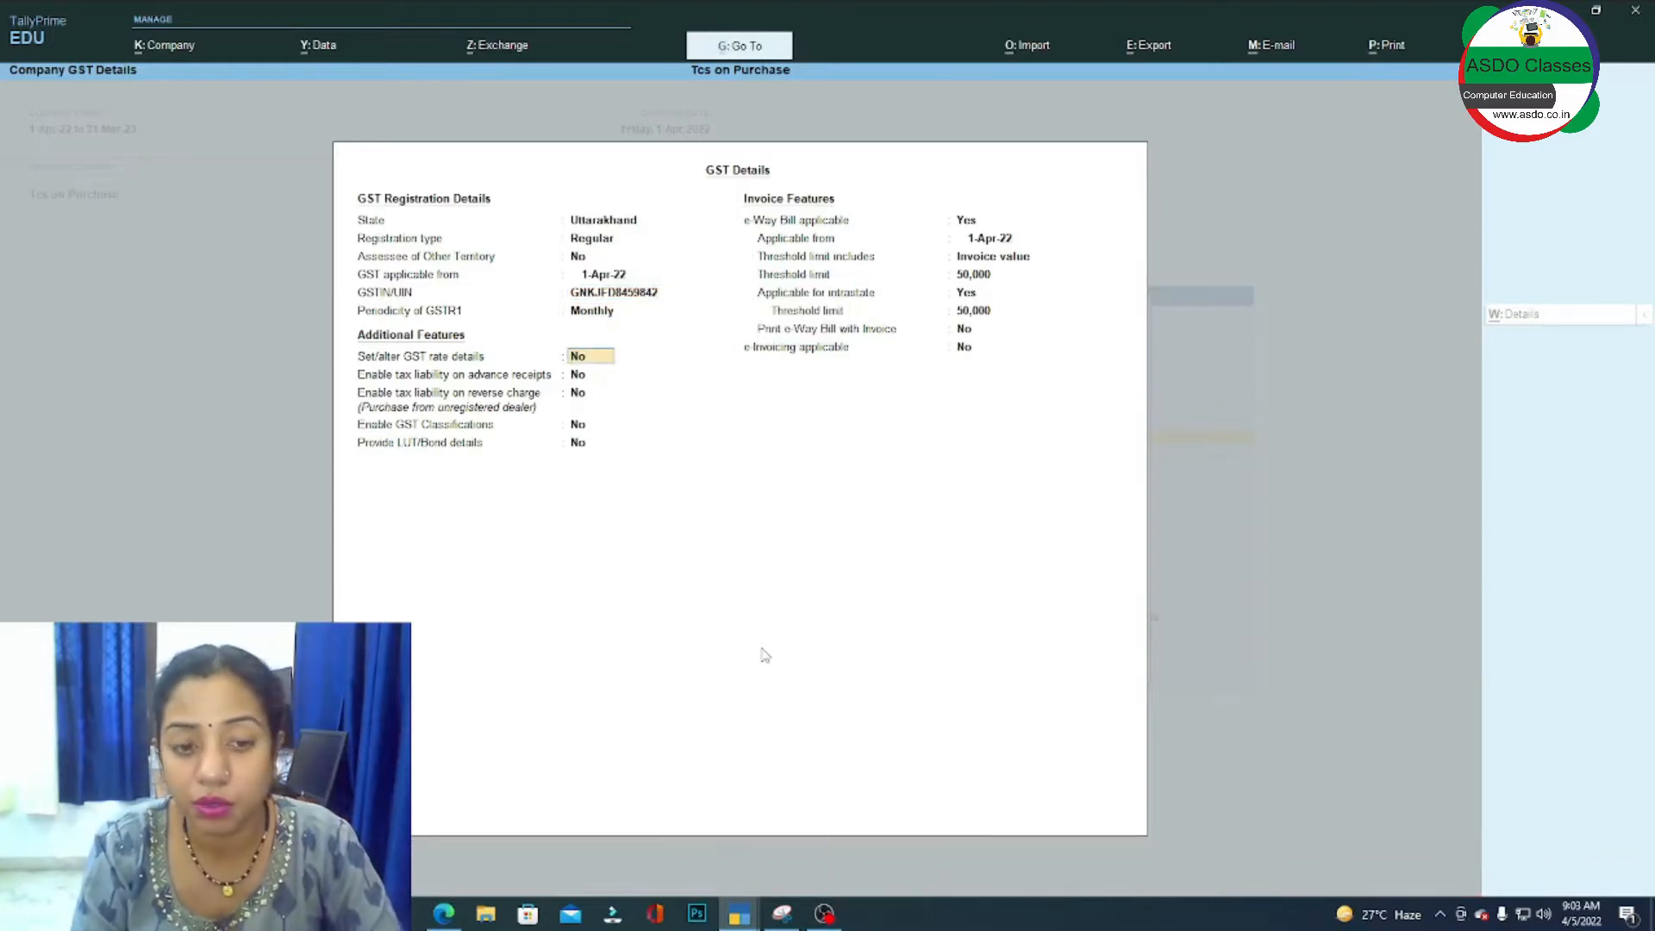
# Enable company-level GST rate details with HSN/SAC 1234 and taxability Taxable, leaving reverse charge and input credit ineligibility at No.
pyautogui.write('y')
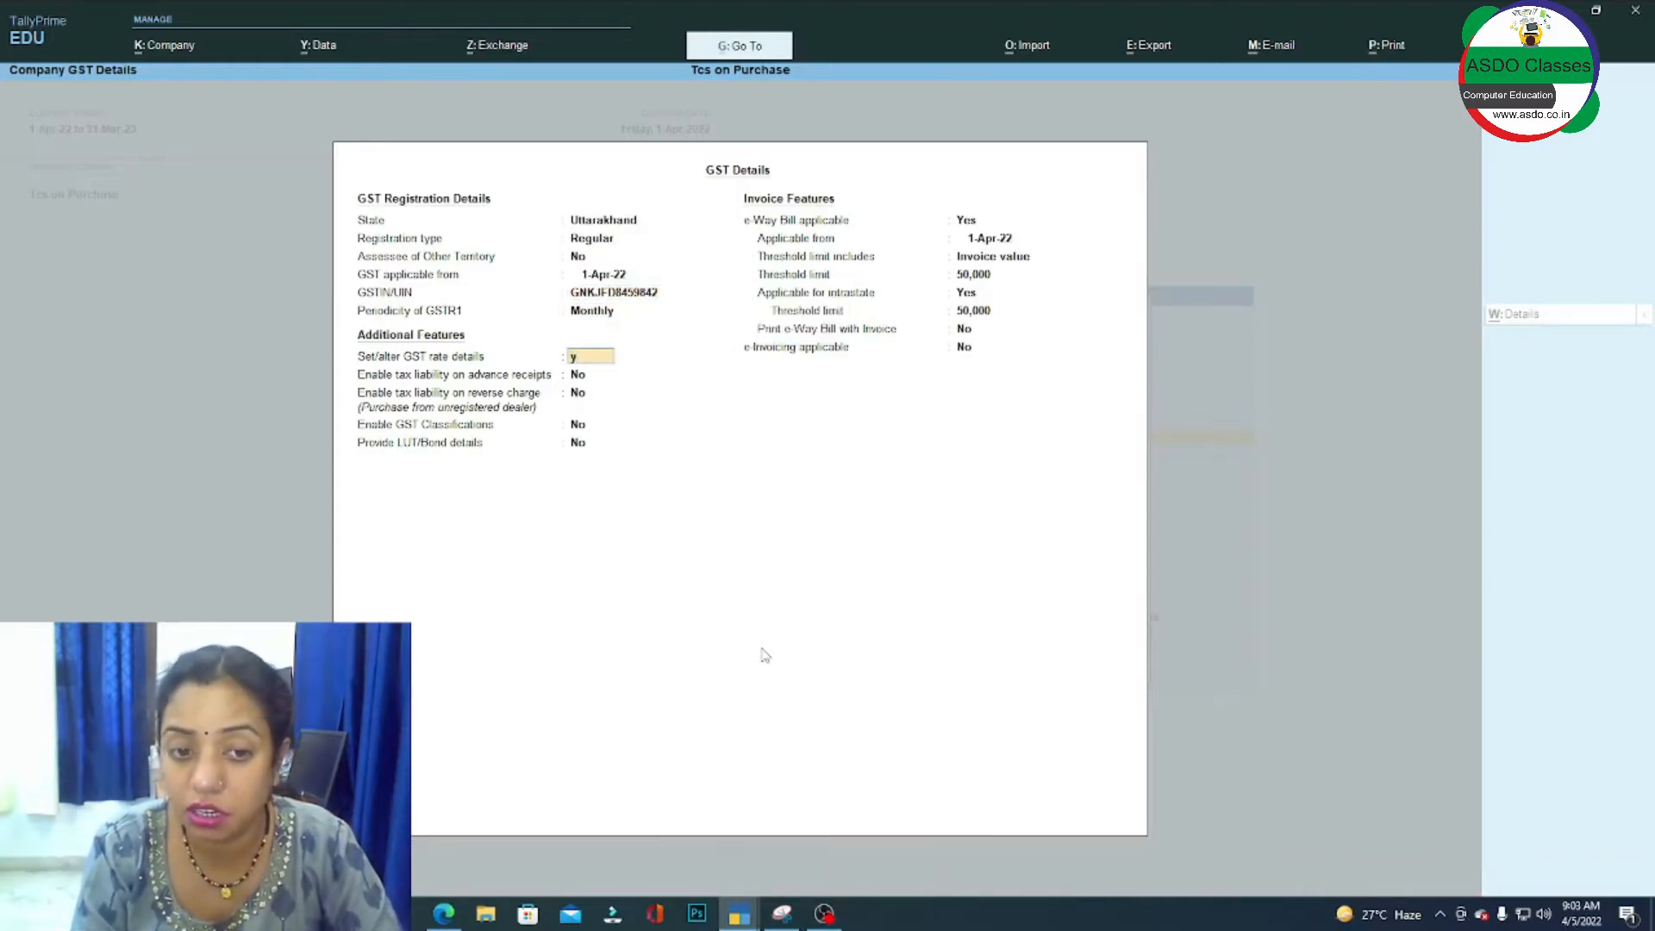
pyautogui.press('Return')
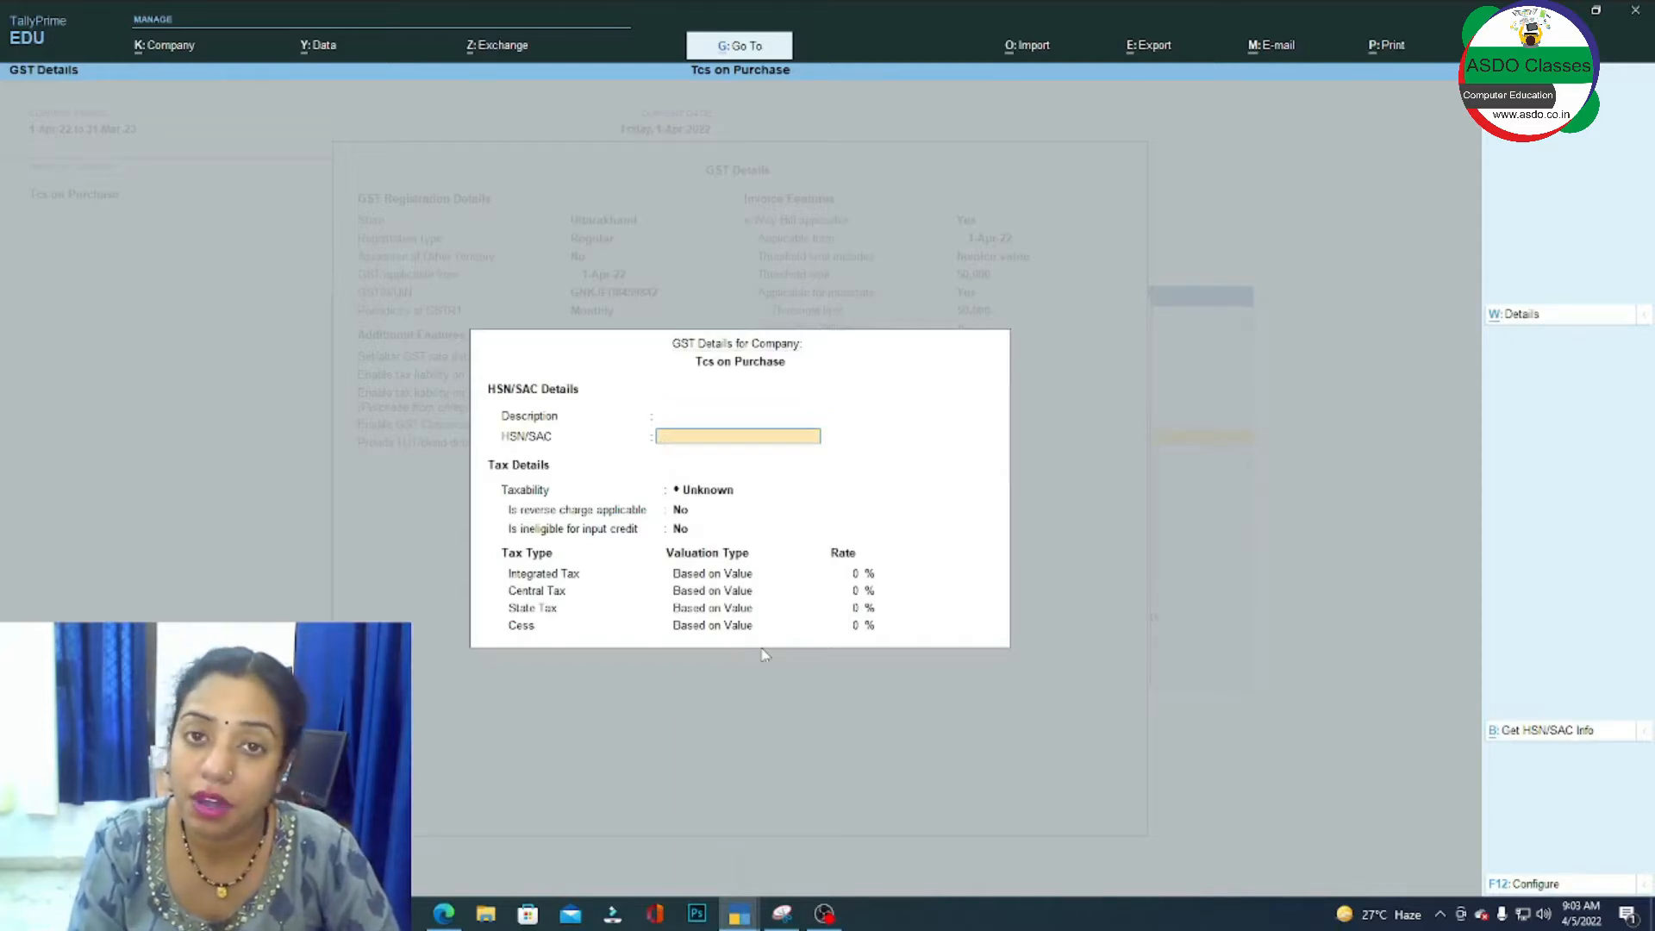
pyautogui.write('1234')
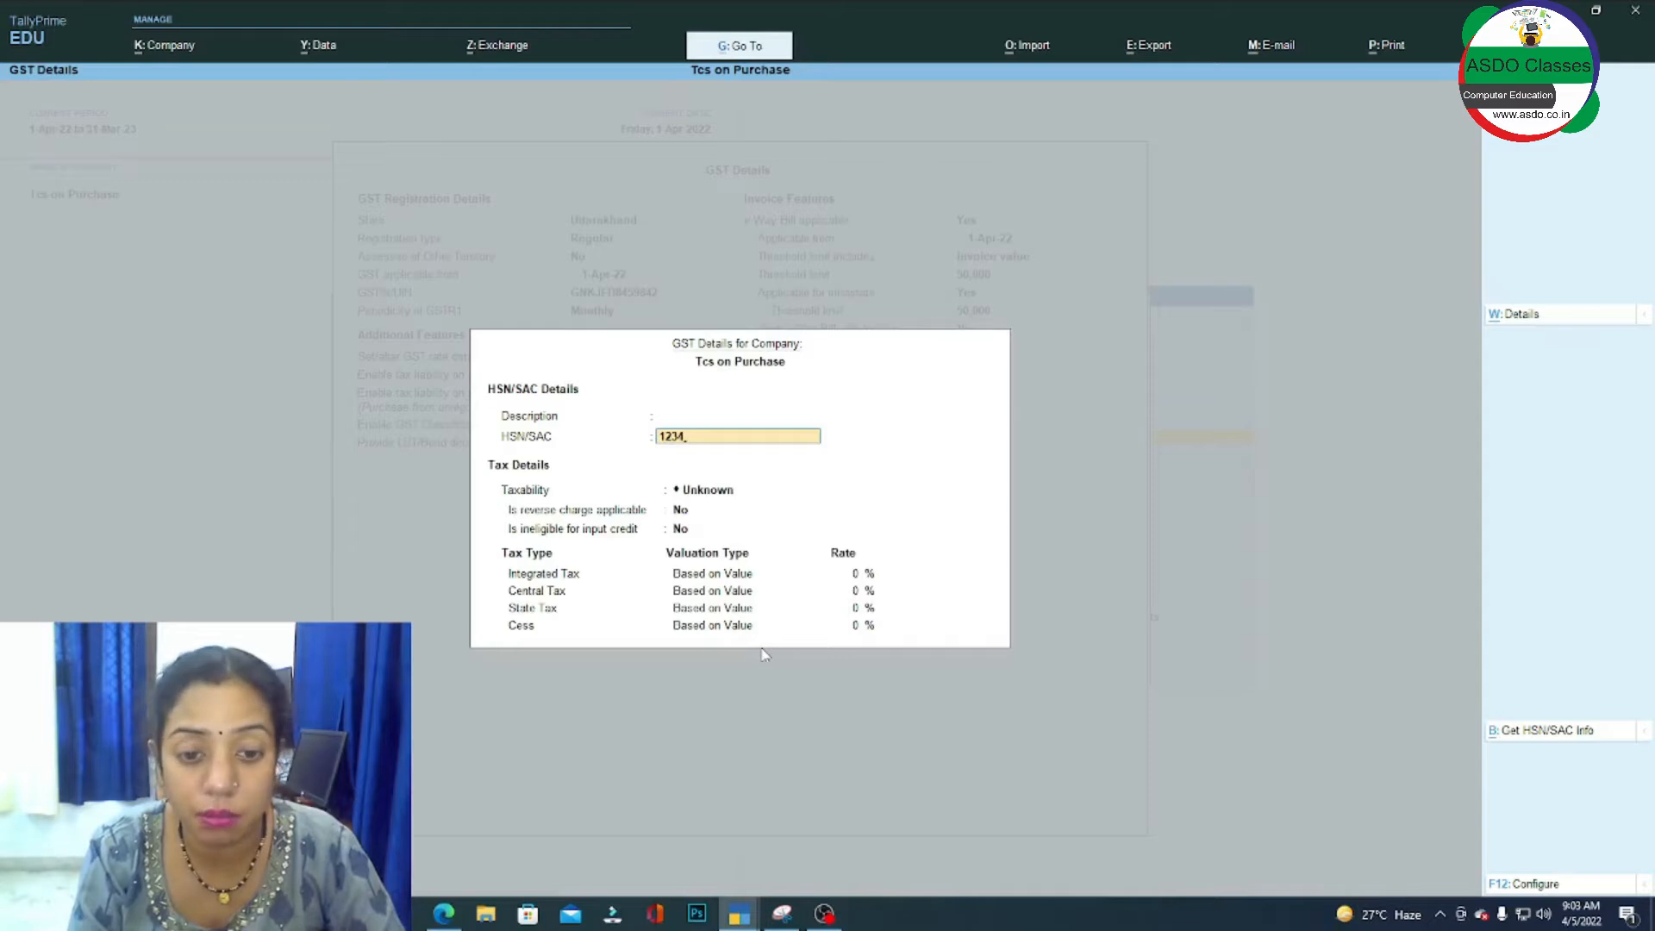
pyautogui.press('Return')
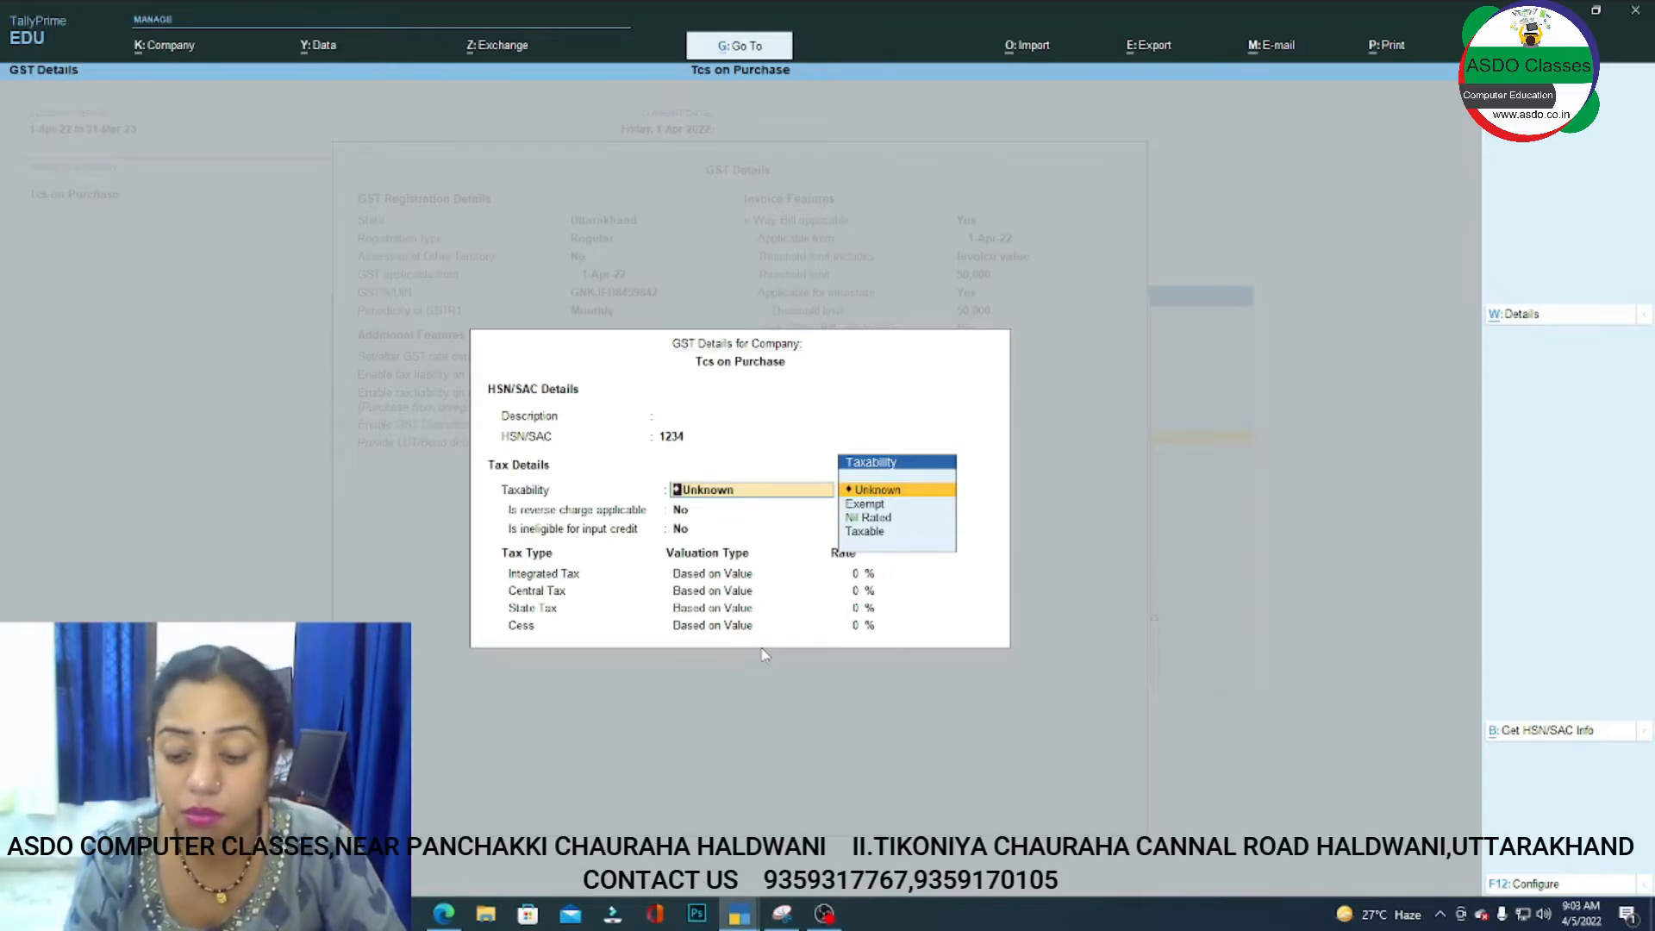
pyautogui.press('Down')
pyautogui.press('Down')
pyautogui.press('Down')
pyautogui.press('Return')
pyautogui.press('Return')
pyautogui.press('Return')
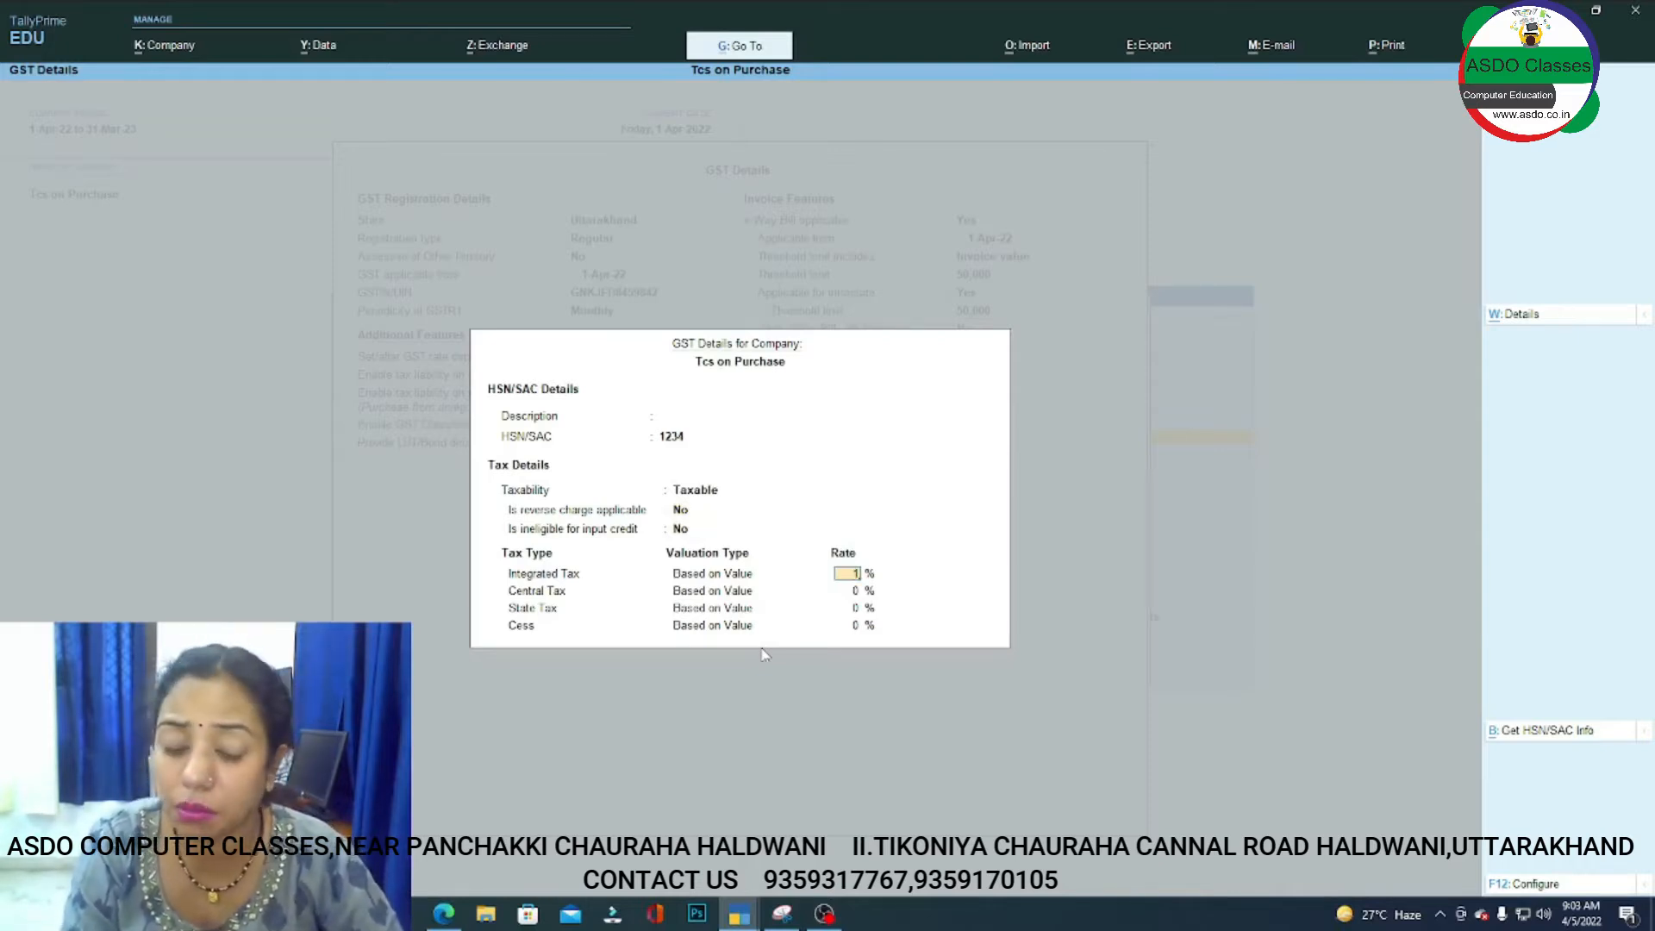
# Set the Integrated Tax rate to 18% and accept the company's GST rate details.
pyautogui.write('12')
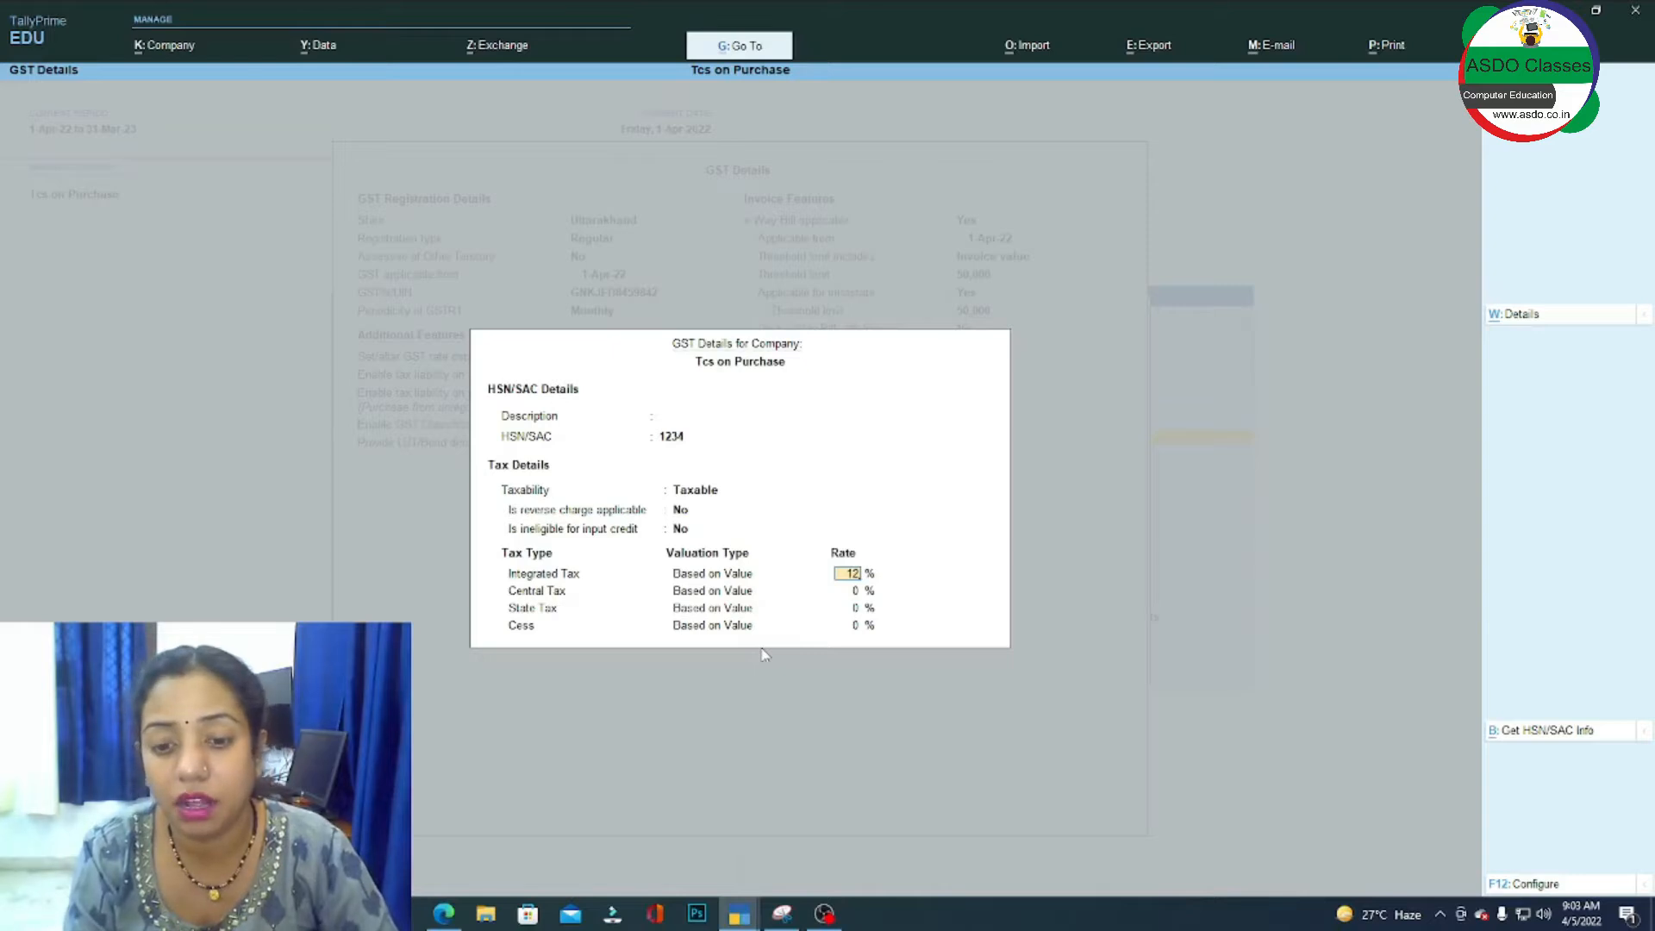
pyautogui.press('BackSpace')
pyautogui.write('8')
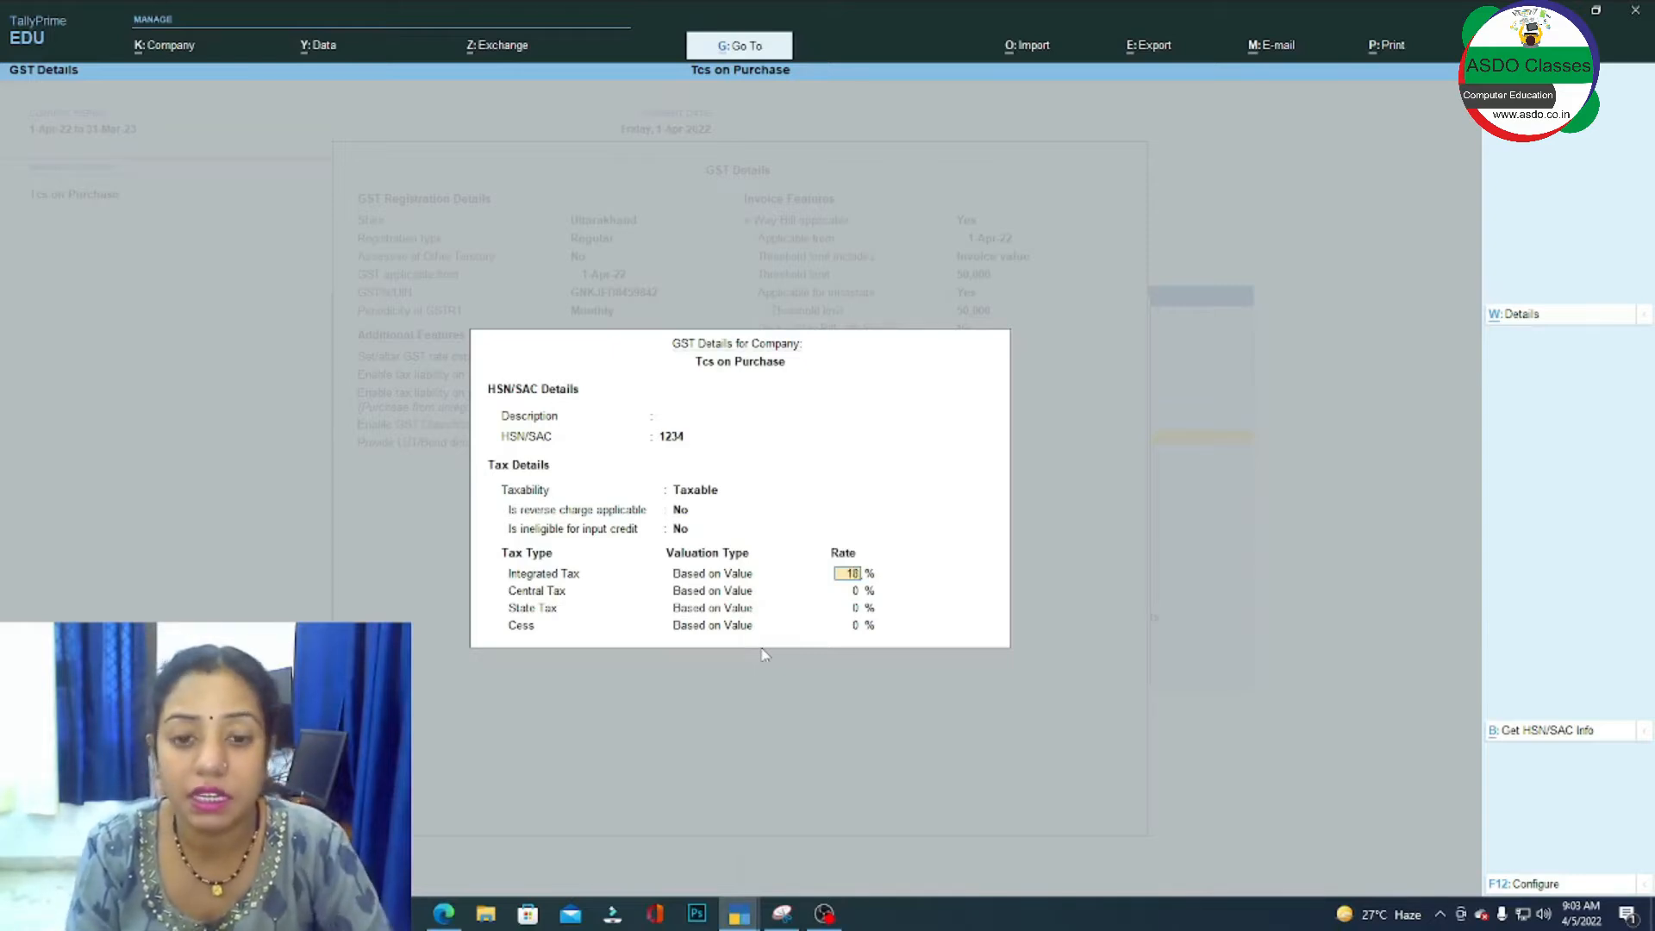
pyautogui.press('Return')
pyautogui.press('Return')
pyautogui.press('Return')
pyautogui.press('Return')
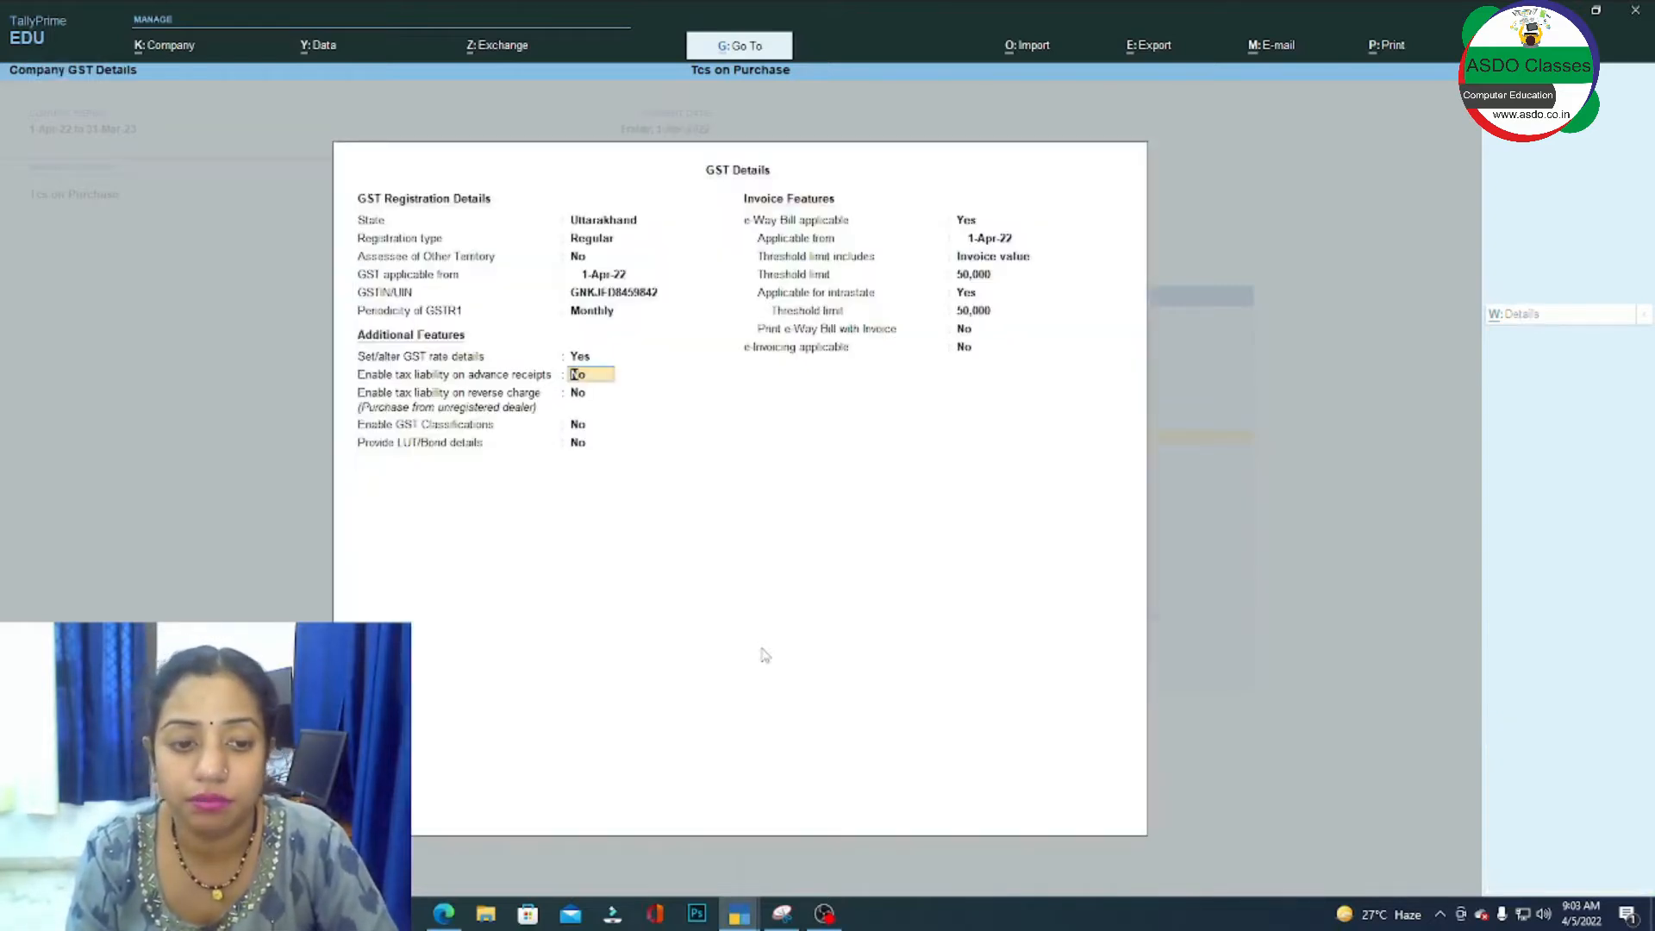
# Set e-Way Bill applicable to No, keep the other GST options at No, and save the company GST details.
pyautogui.press('Return')
pyautogui.press('Return')
pyautogui.press('Return')
pyautogui.press('Return')
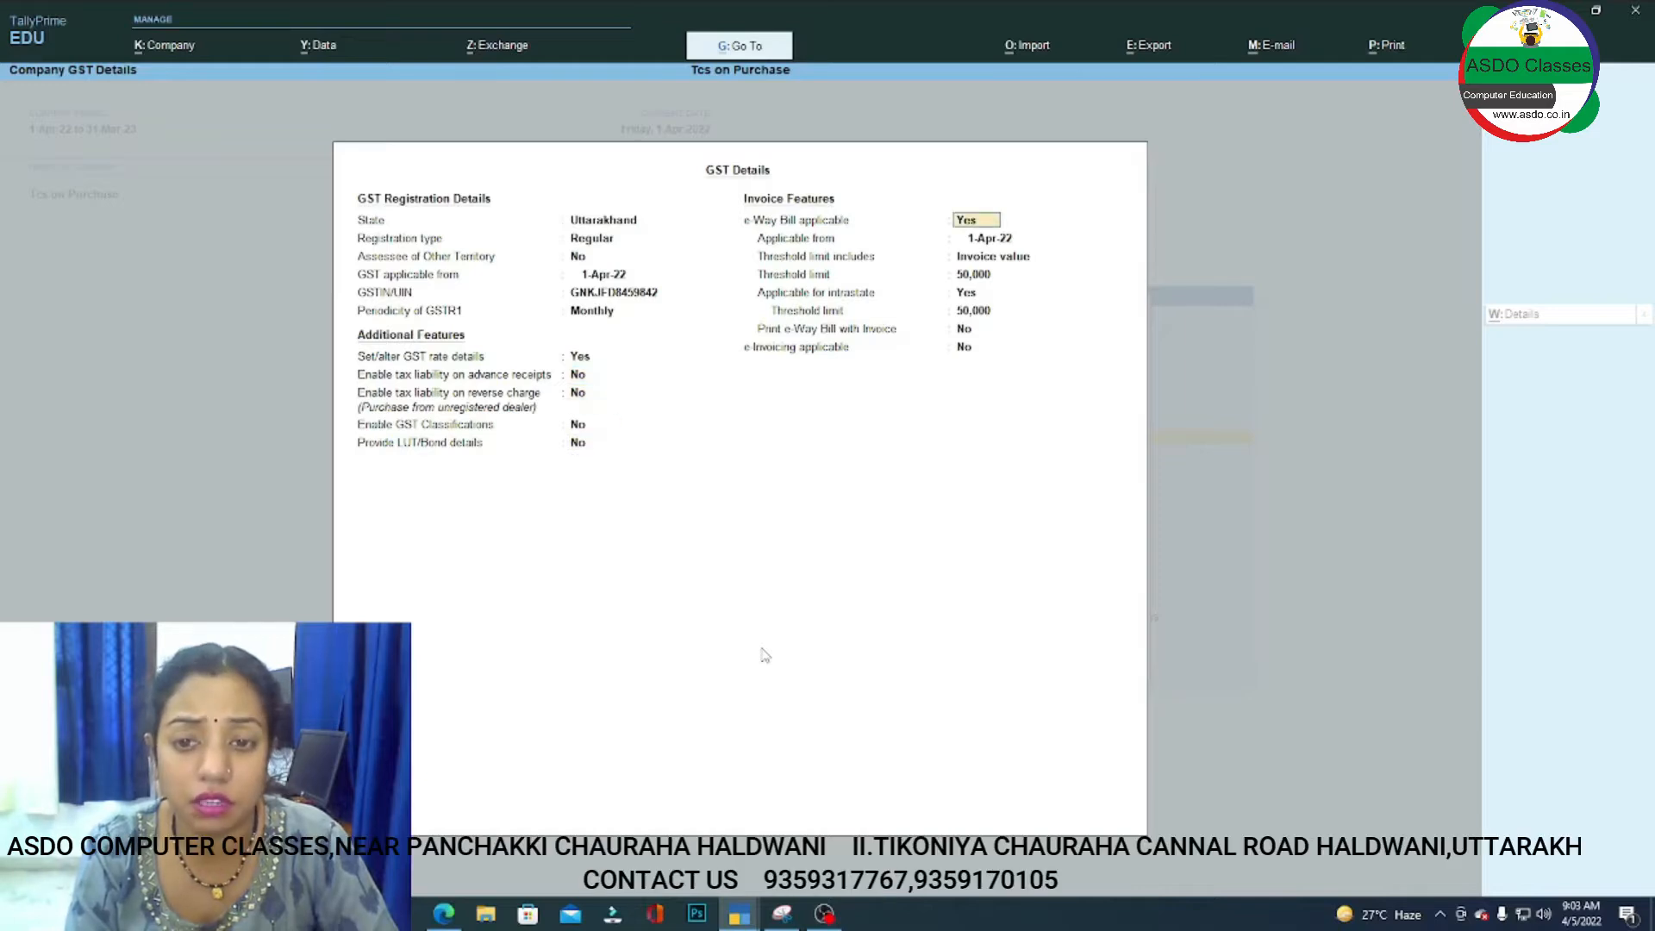
pyautogui.press('n')
pyautogui.press('Return')
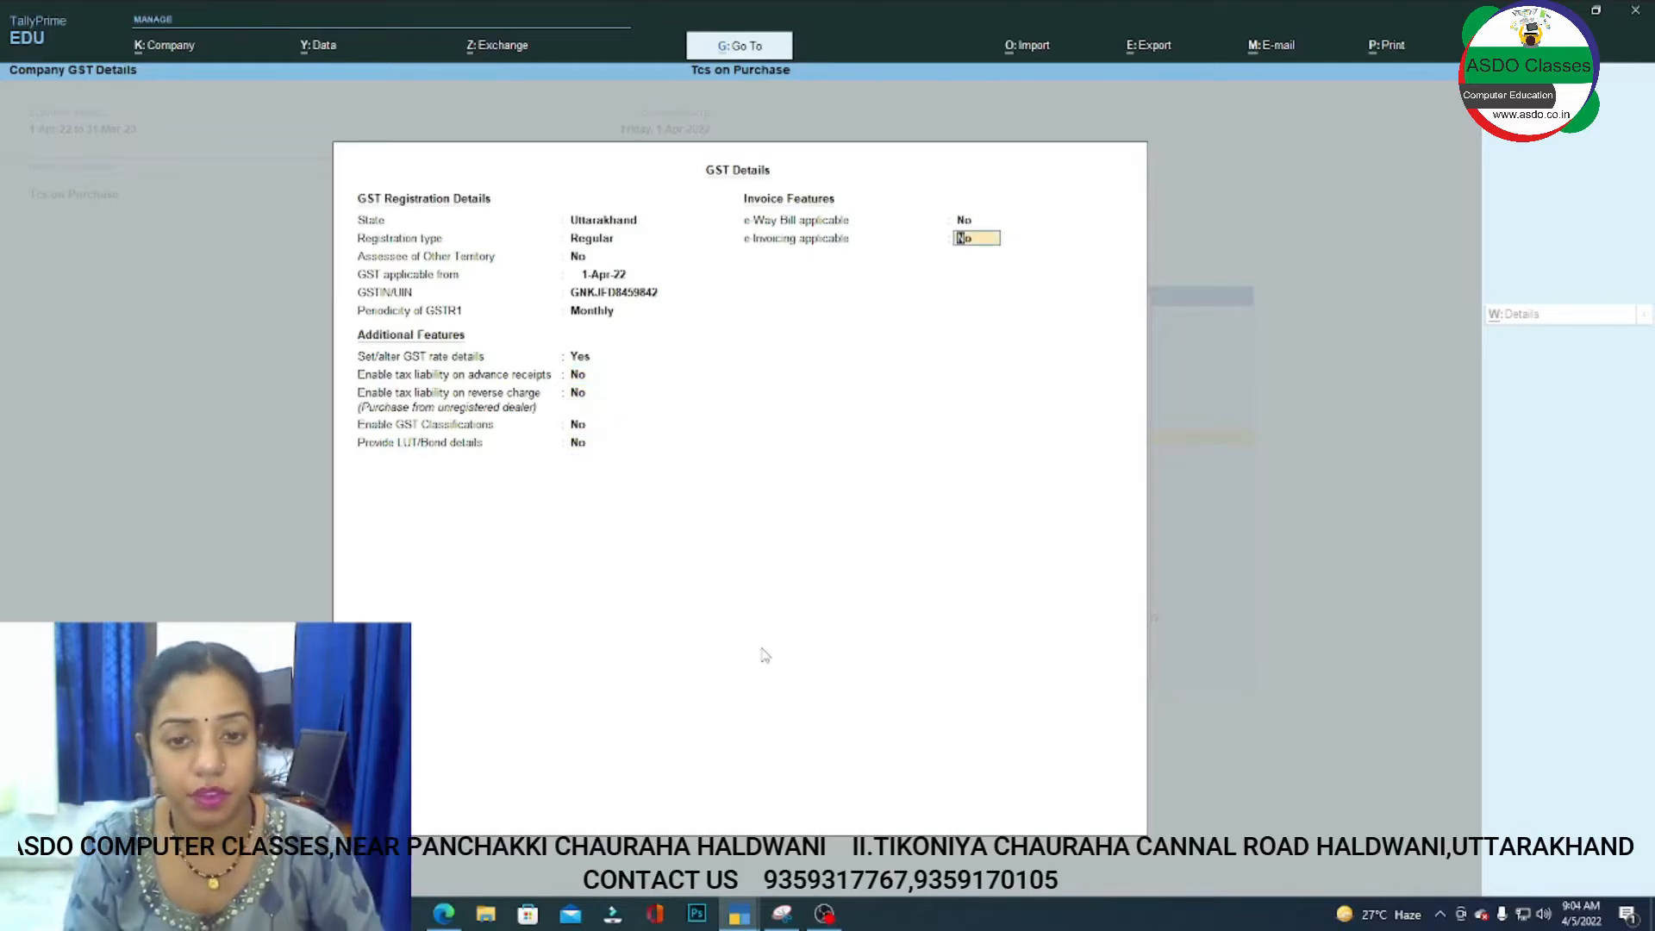
pyautogui.press('Return')
pyautogui.press('Return')
pyautogui.press('Return')
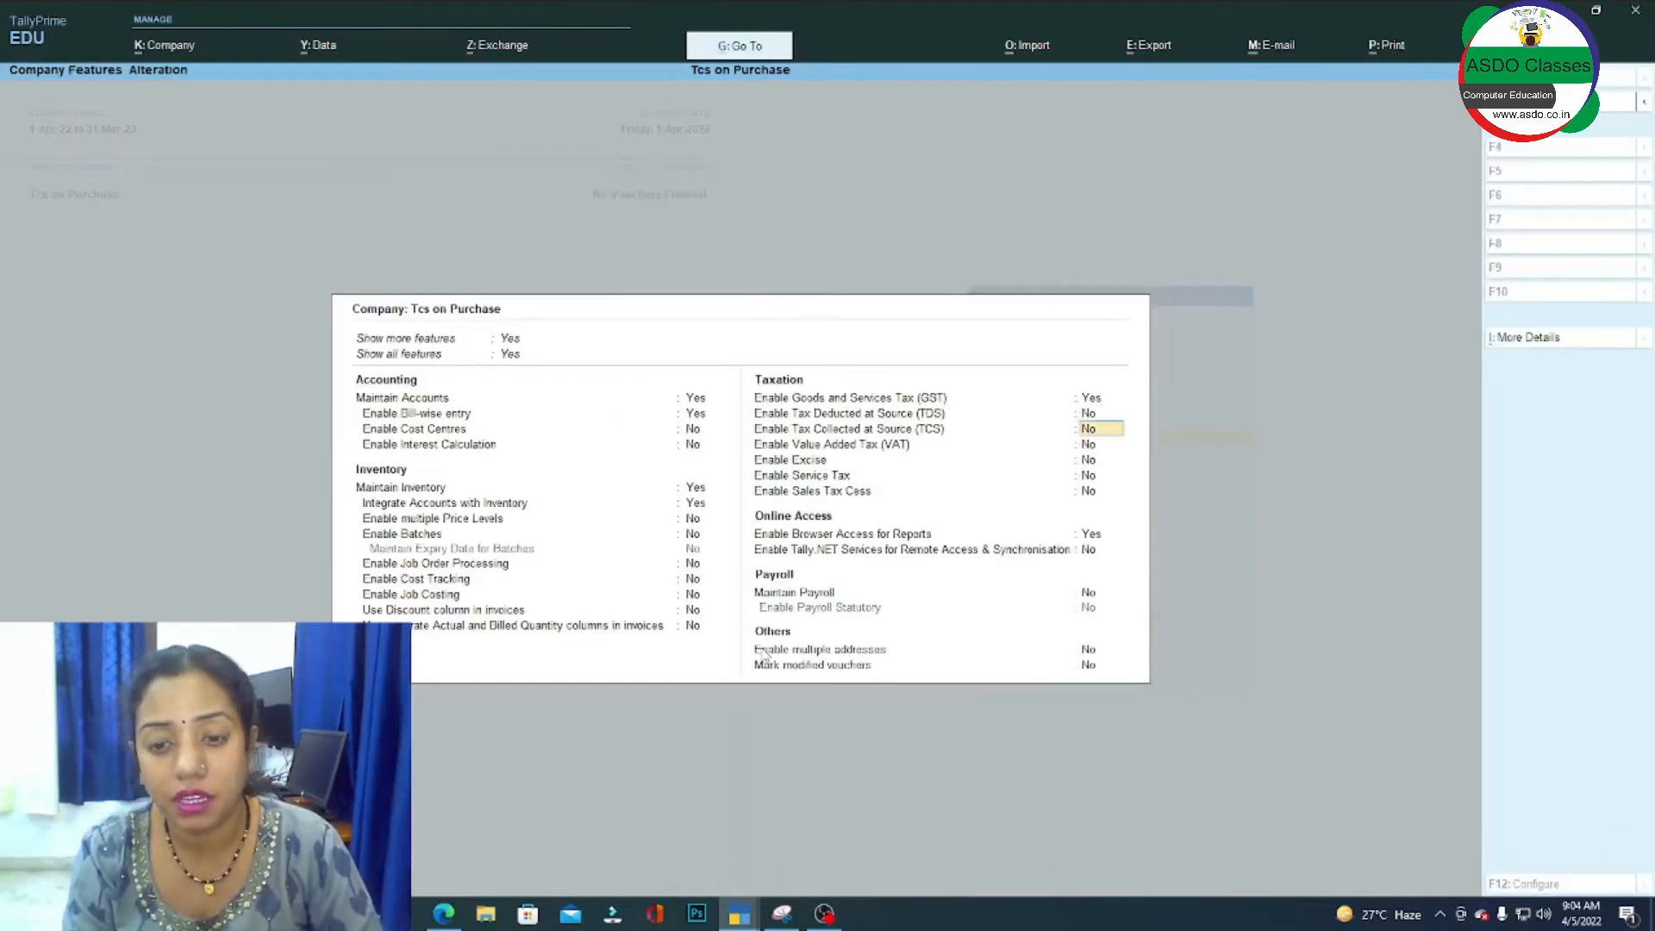
# Enable Tax Collected at Source and enter the company's TAN registration number with collector type Company.
pyautogui.press('y')
pyautogui.press('Return')
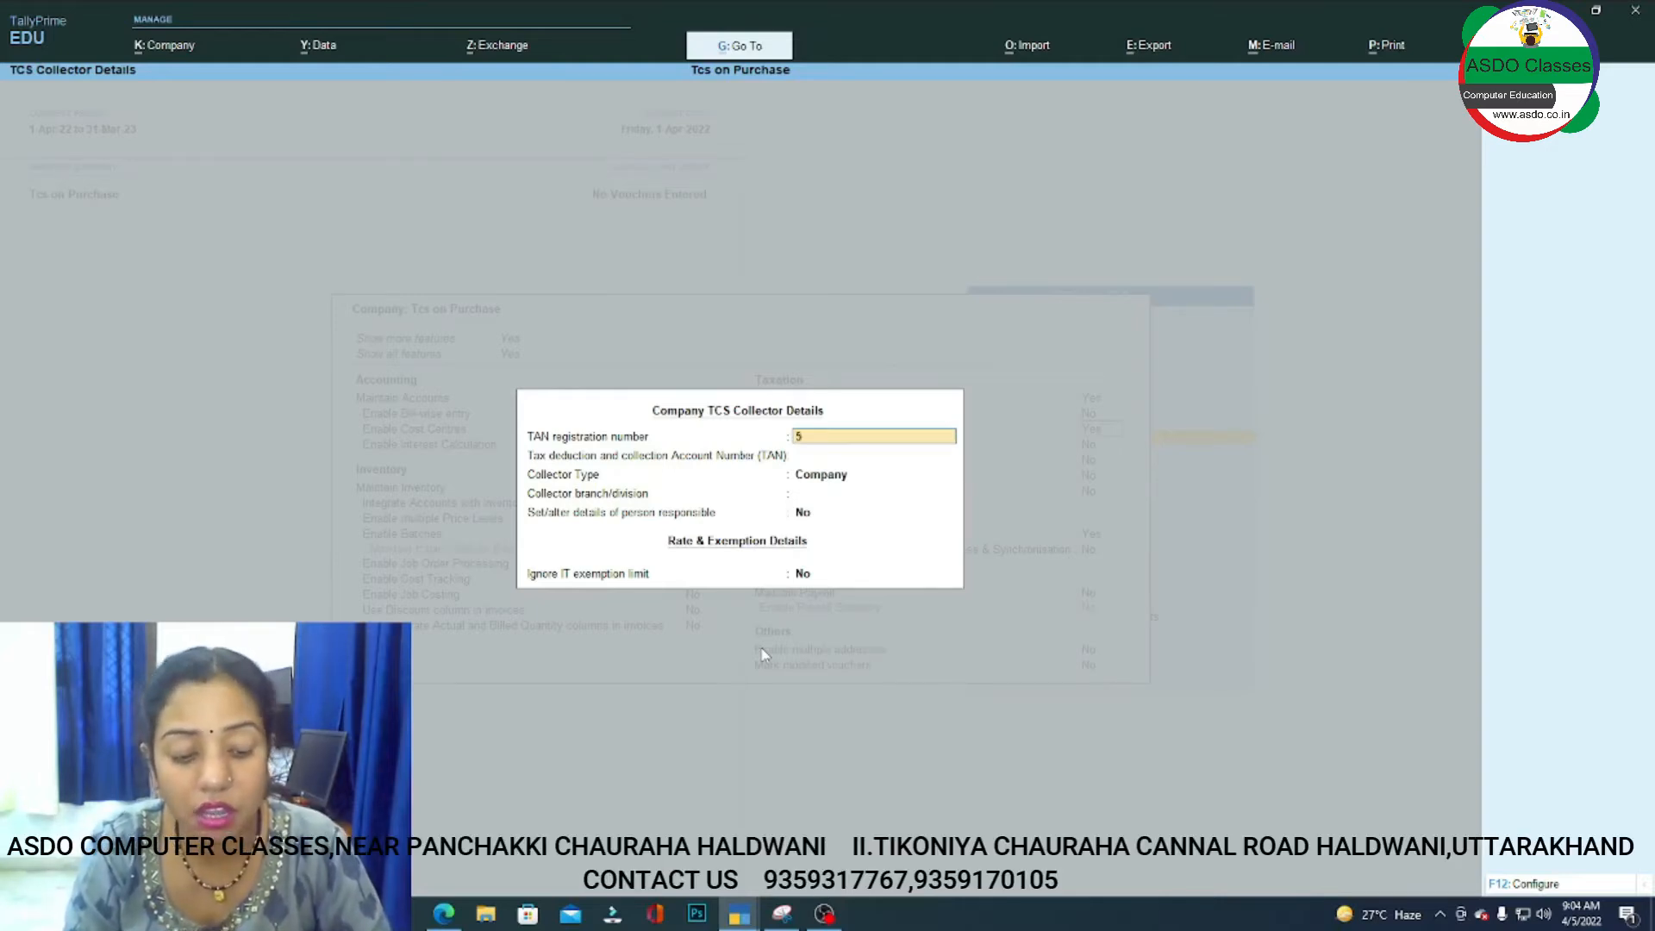
pyautogui.write('34FIIFGIIFGD')
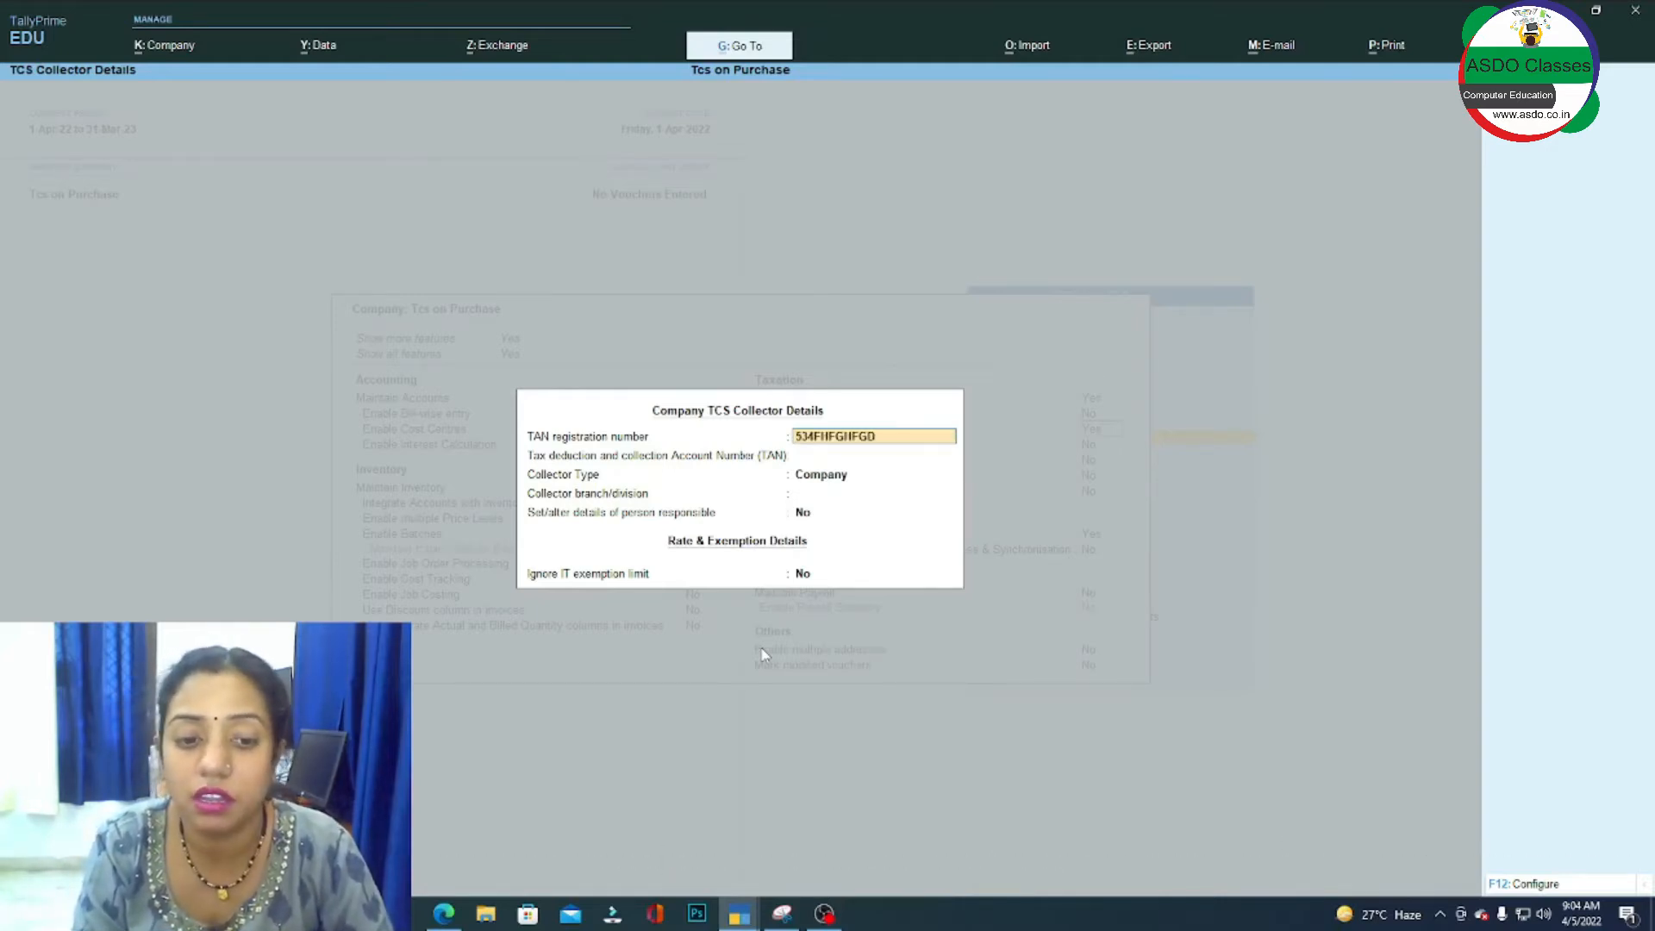
pyautogui.press('Return')
pyautogui.press('Return')
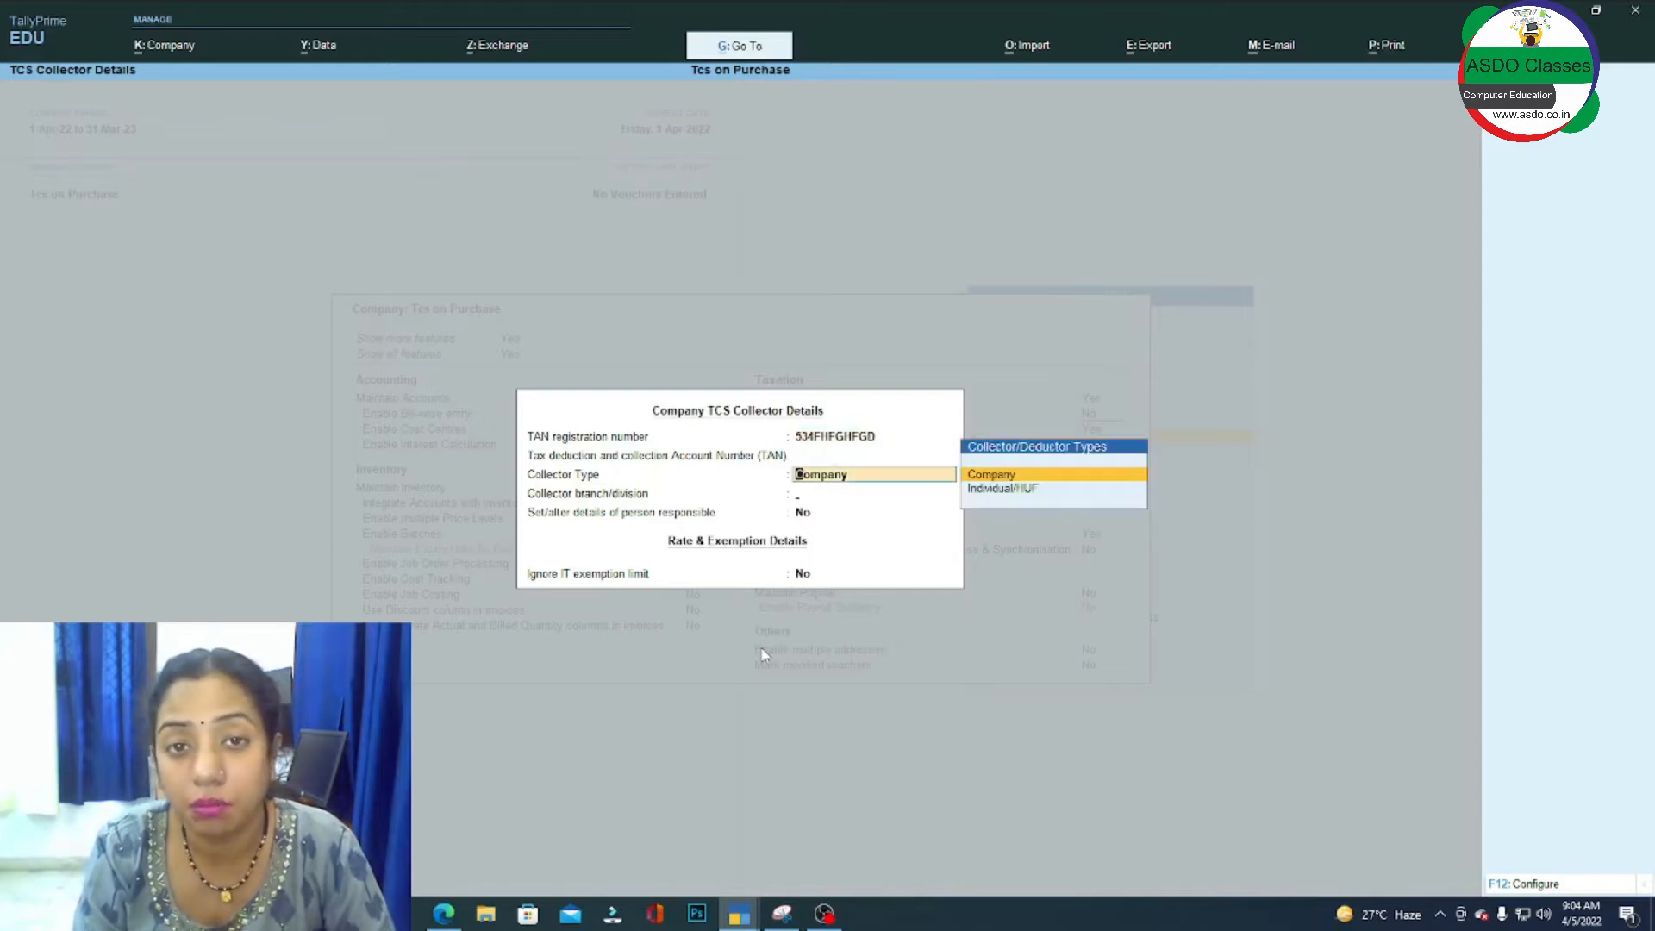
pyautogui.press('Return')
pyautogui.press('Return')
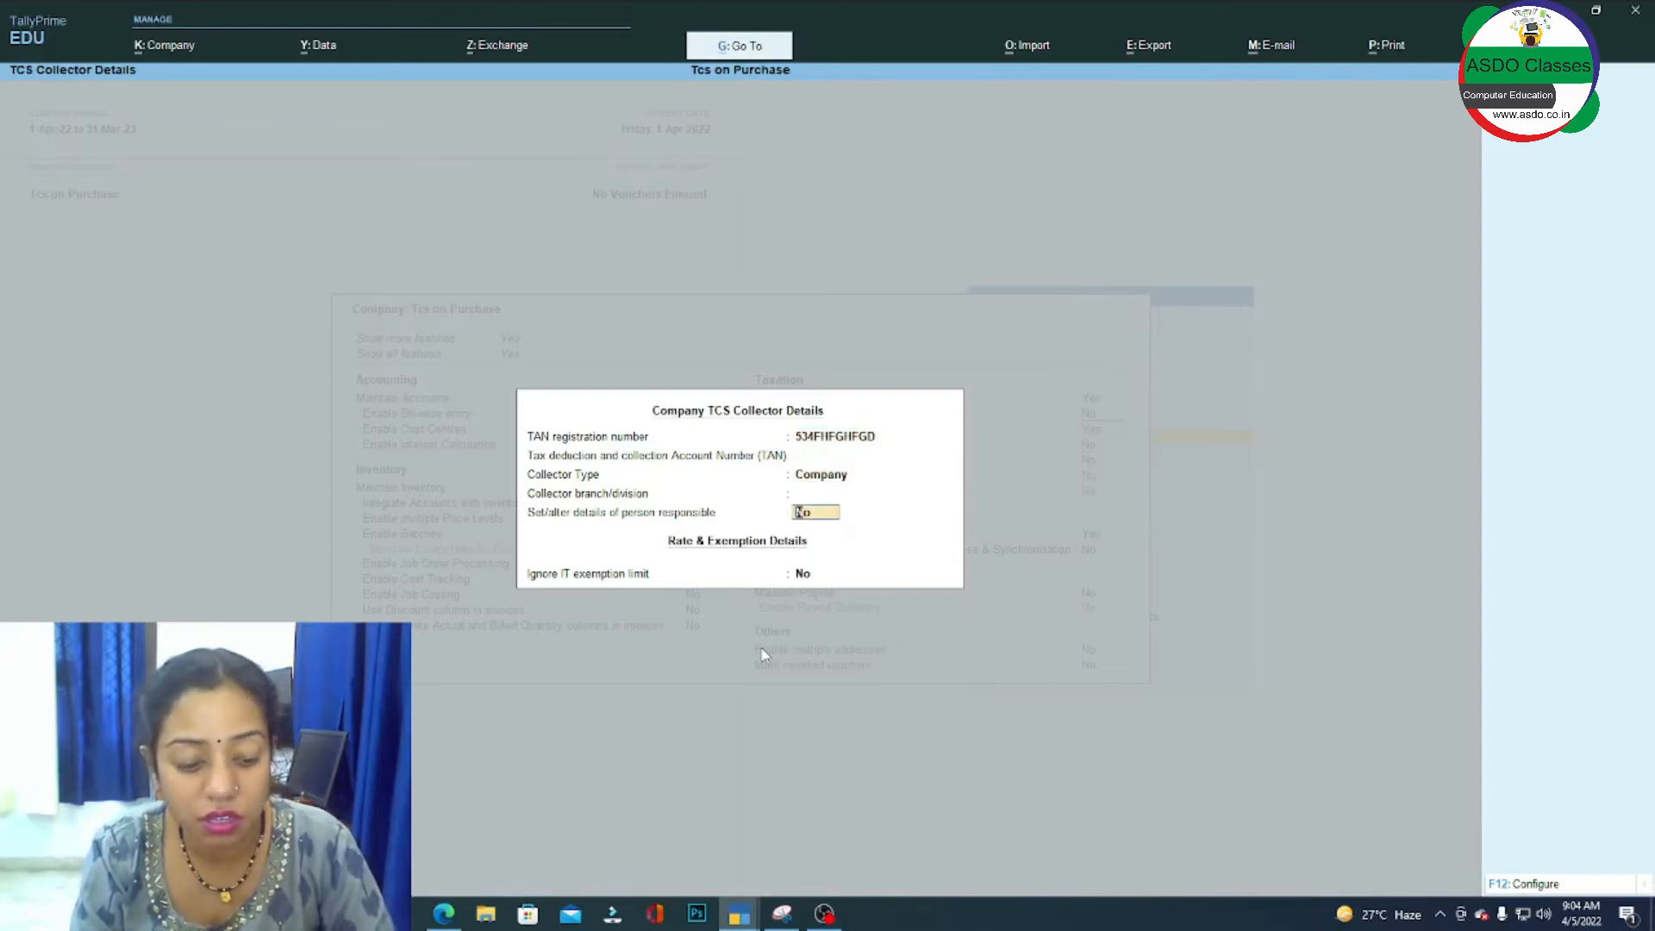
# Add the responsible person's name to the TCS collector details, keep Ignore IT exemption limit at No, and save the company features.
pyautogui.write('y')
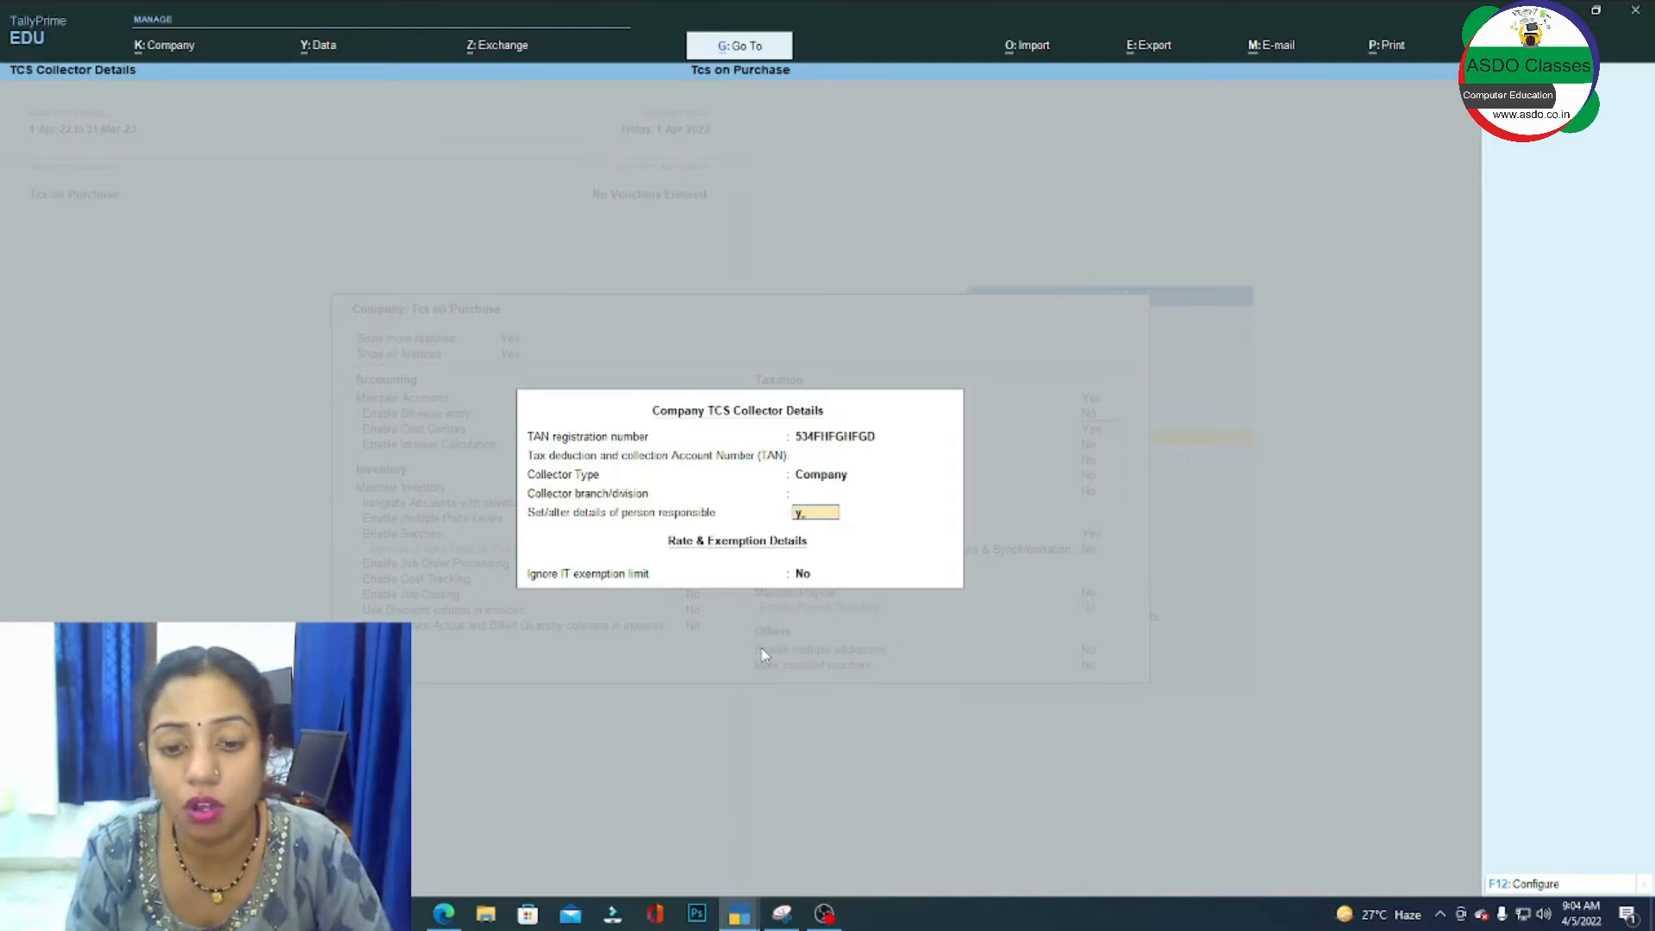
pyautogui.press('Return')
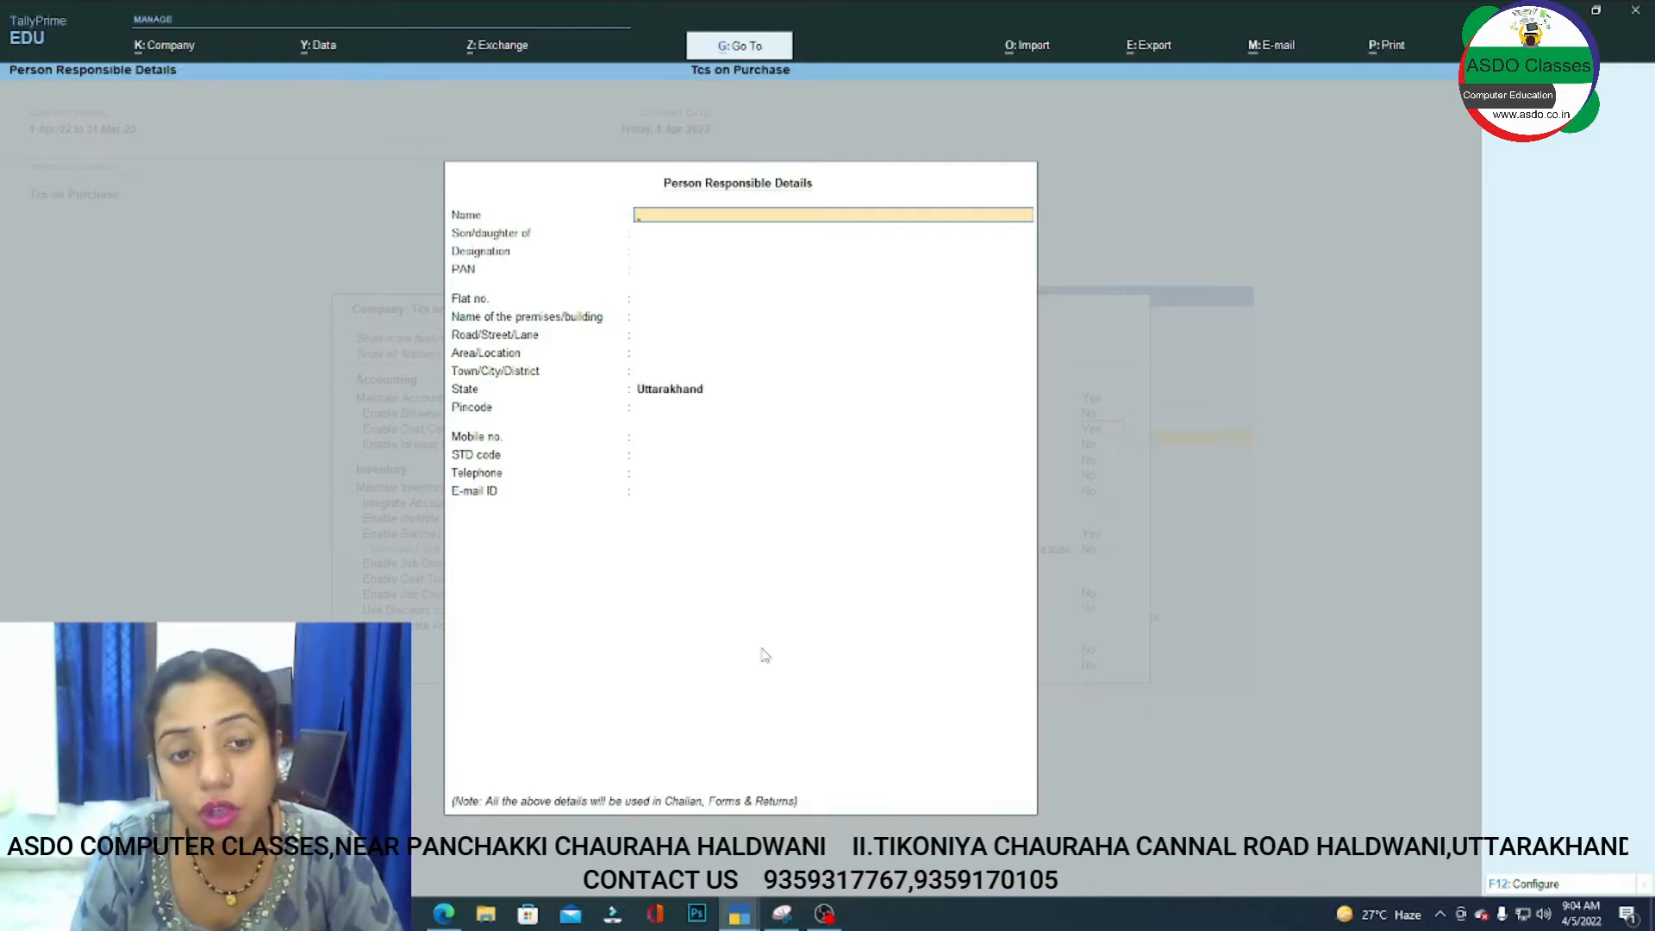
pyautogui.write('Ravi')
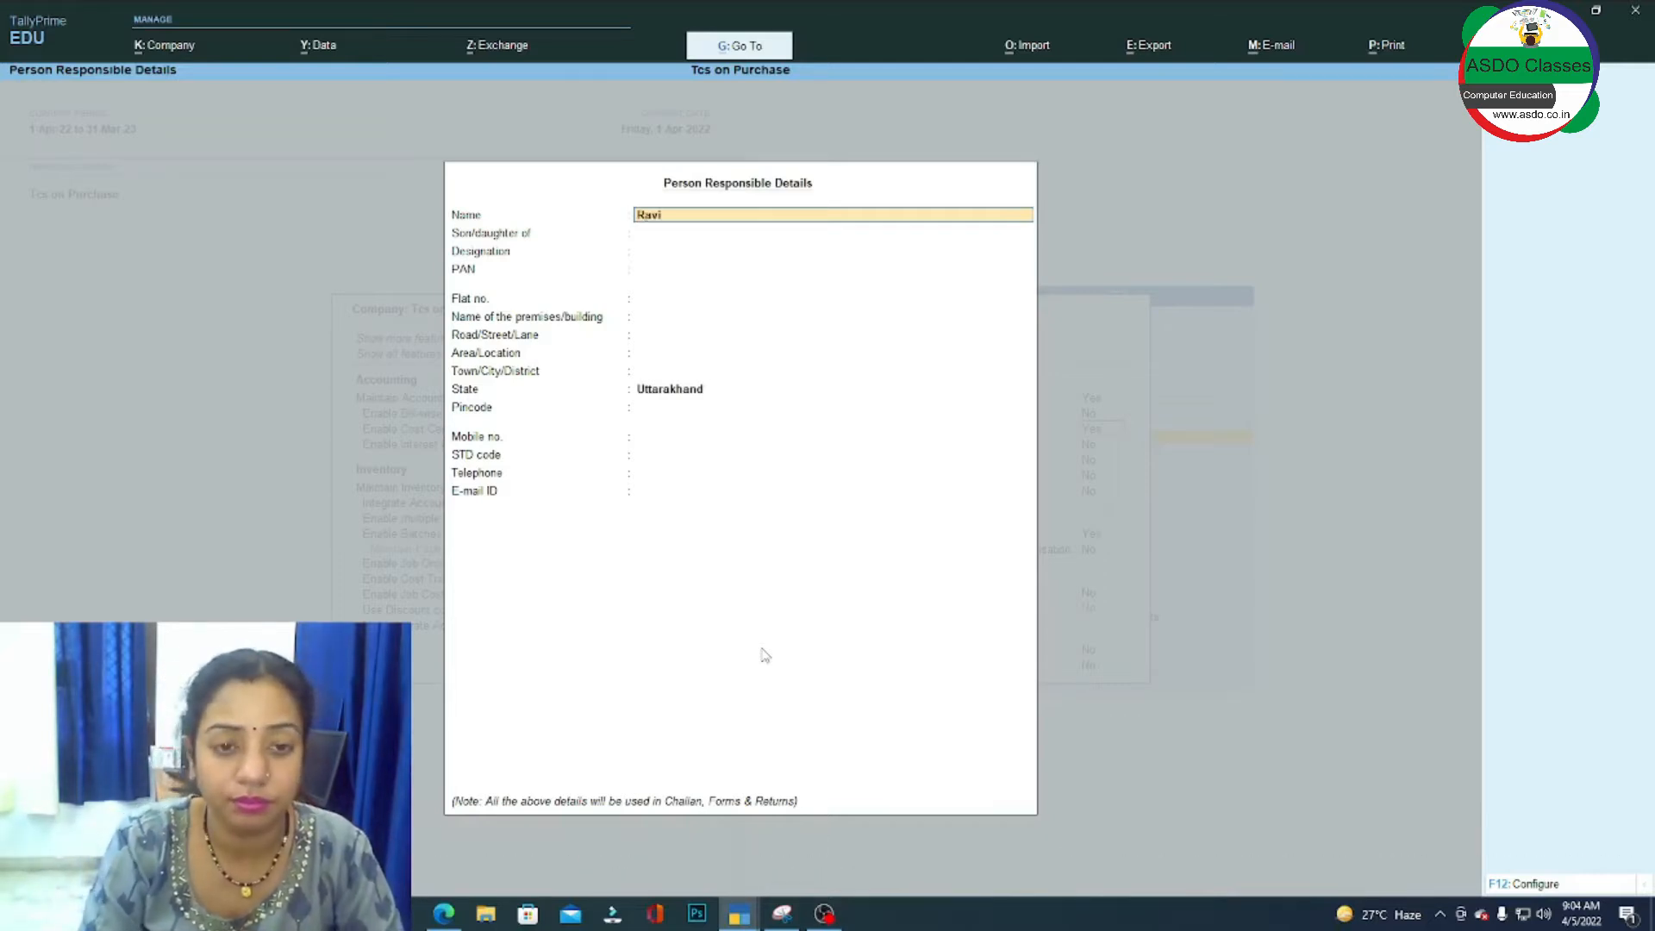
pyautogui.press('Return')
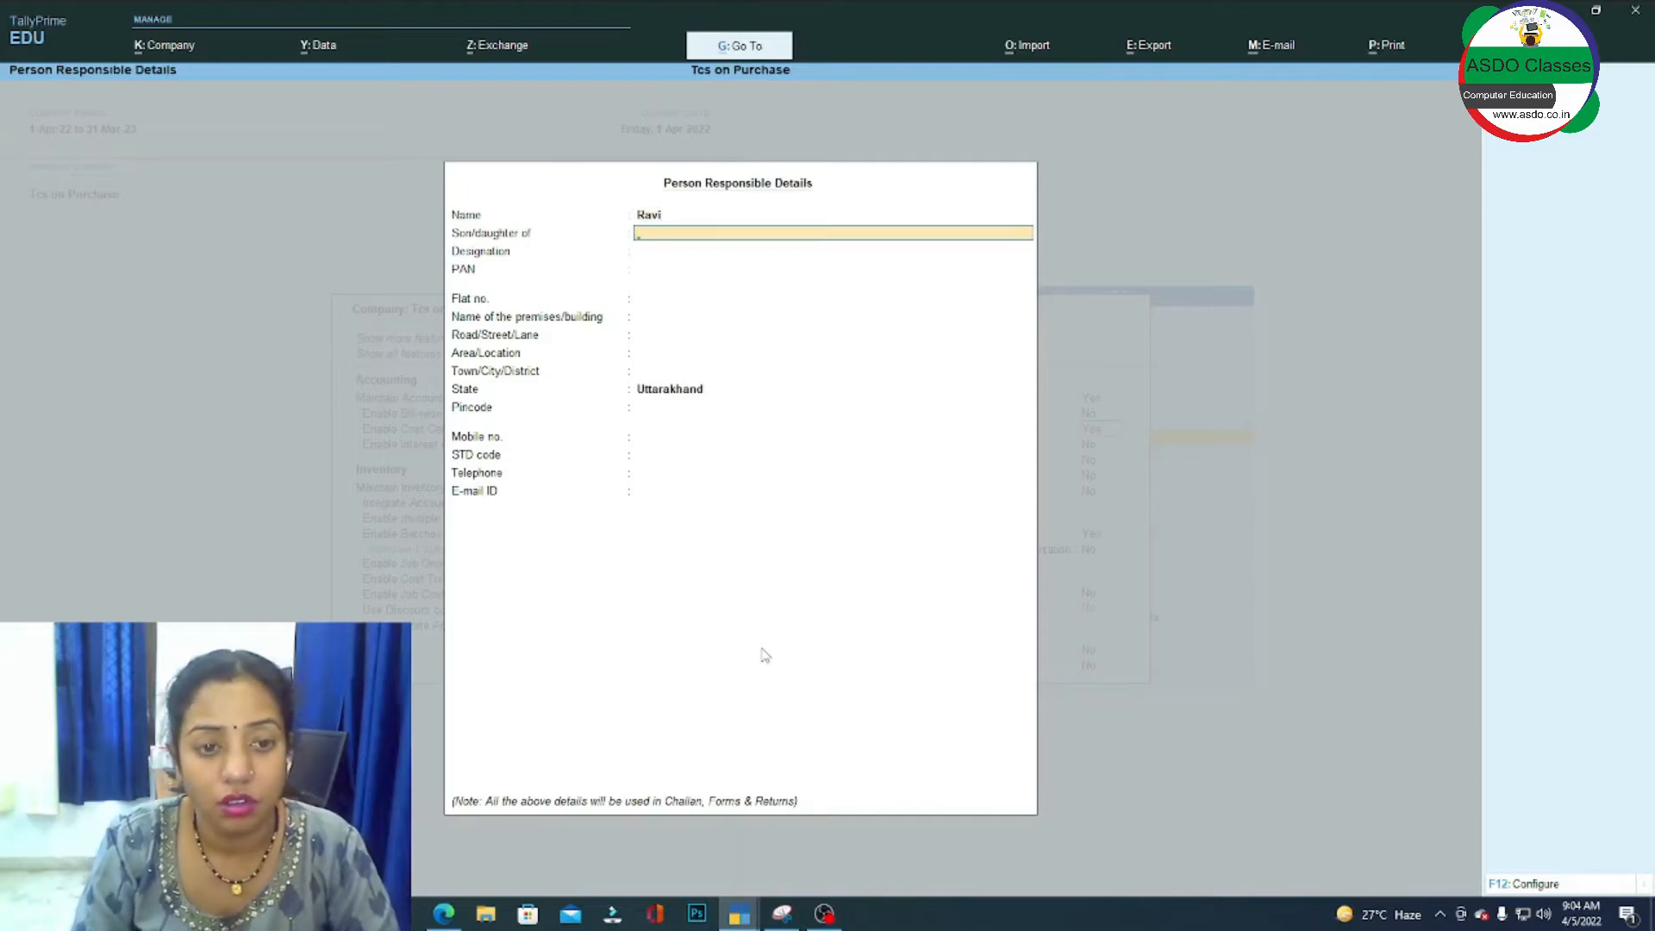
pyautogui.press('Return')
pyautogui.press('Return')
pyautogui.press('Return')
pyautogui.press('Return')
pyautogui.press('Return')
pyautogui.press('Return')
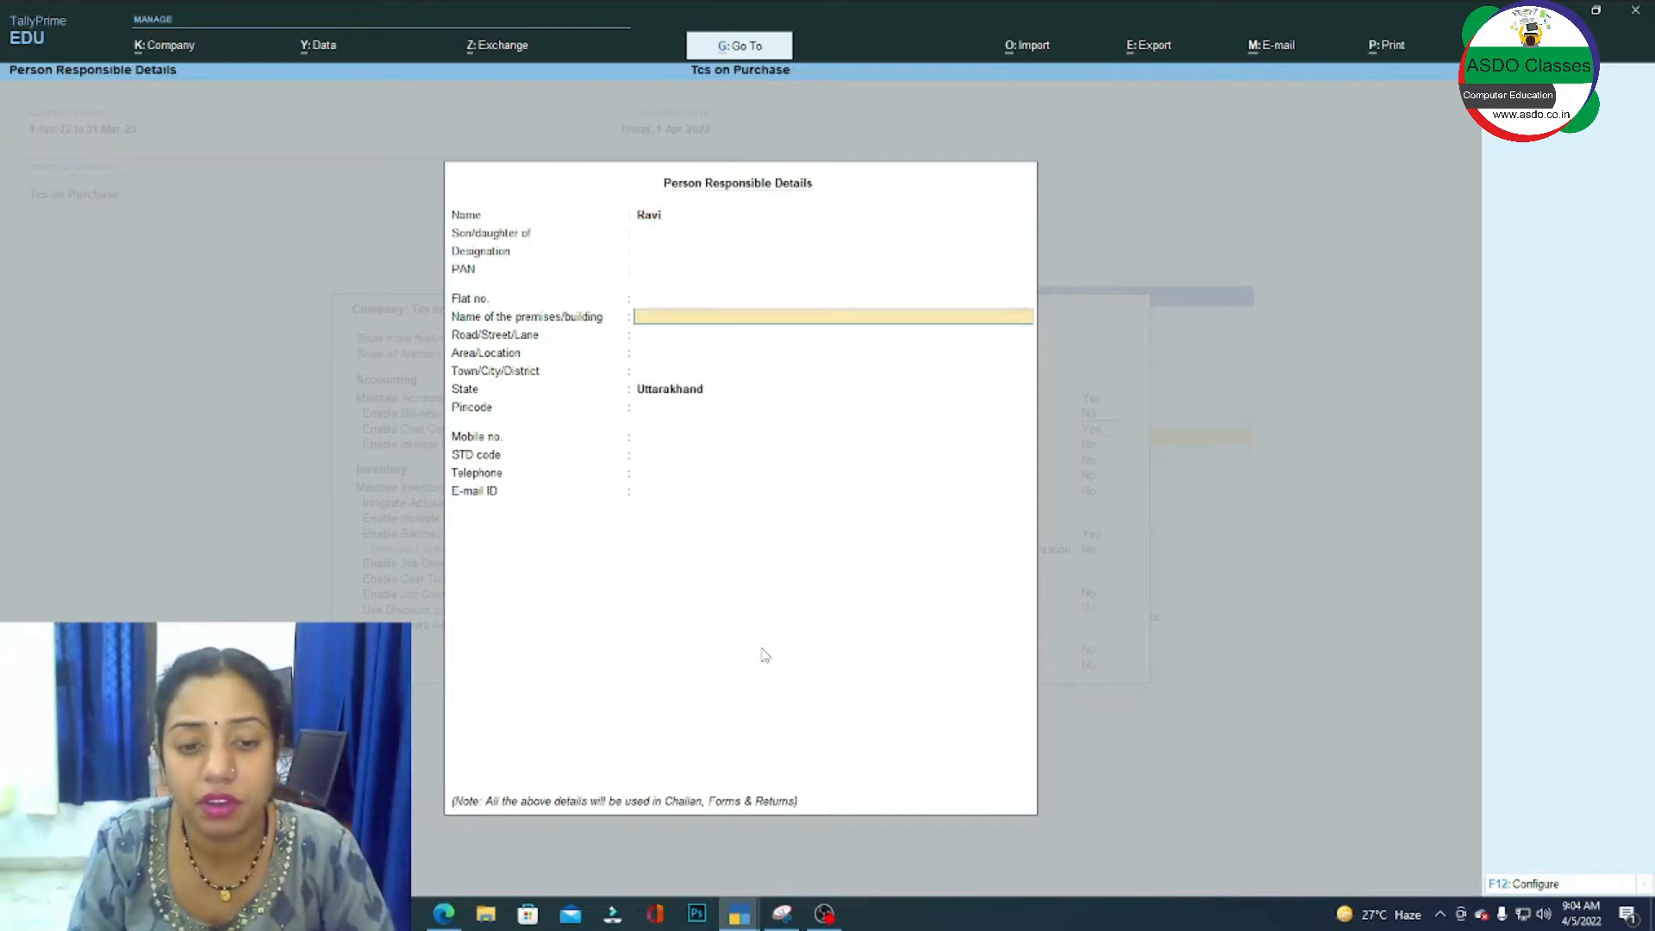
pyautogui.hotkey('ctrl', 'a')
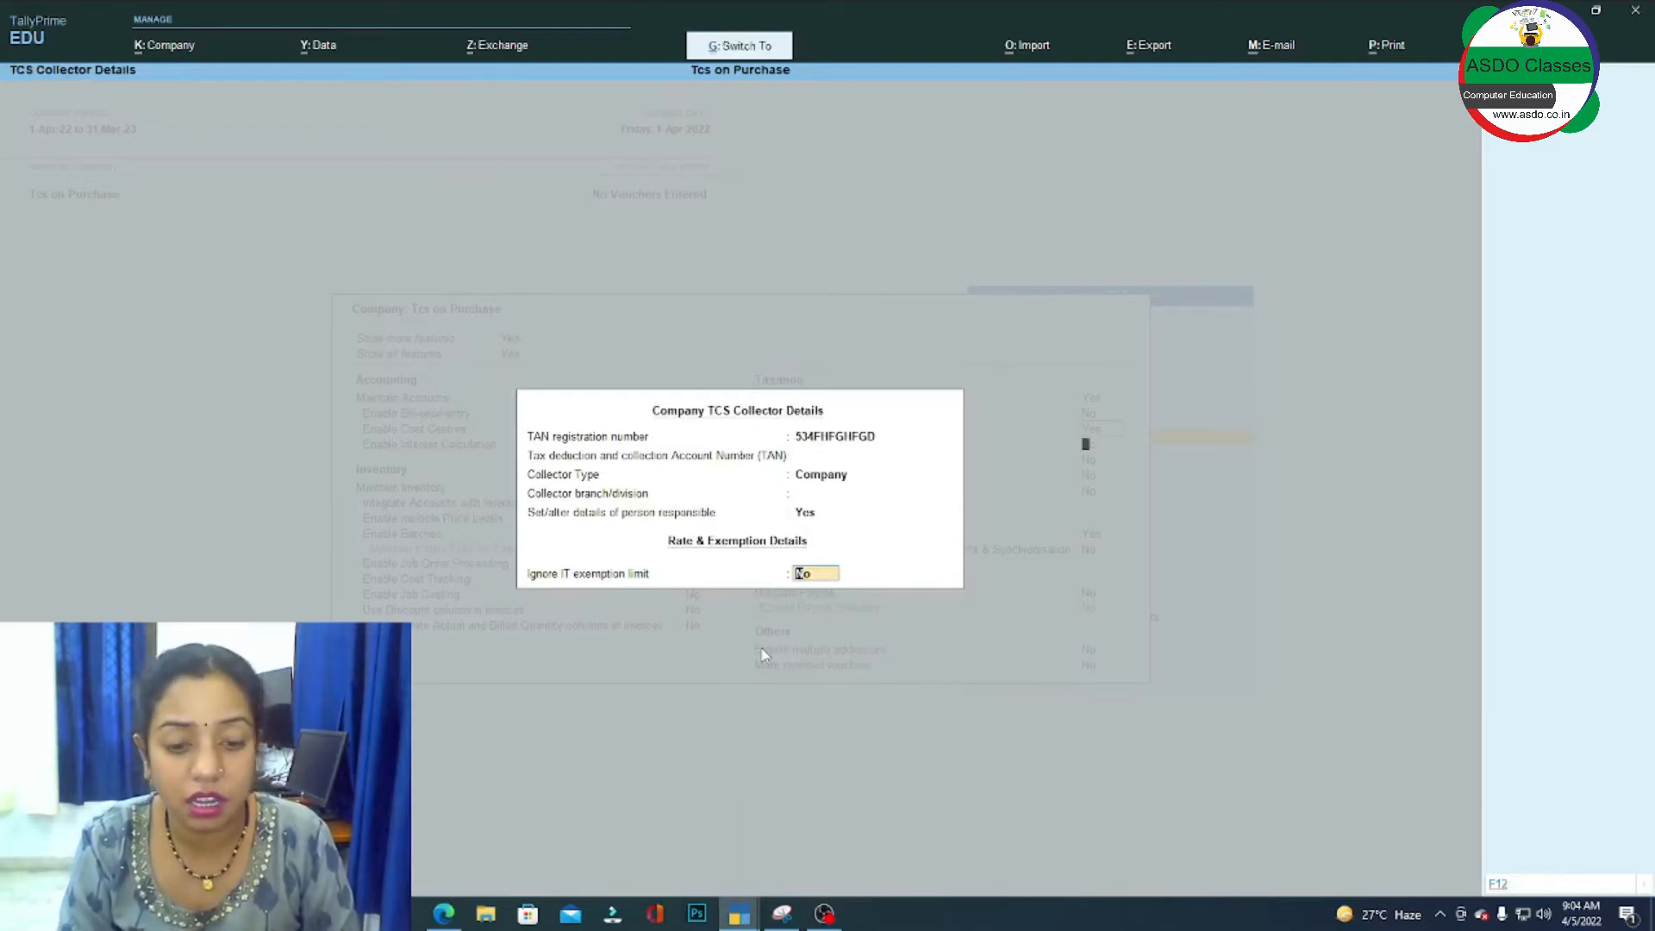
pyautogui.press('Return')
pyautogui.hotkey('ctrl', 'a')
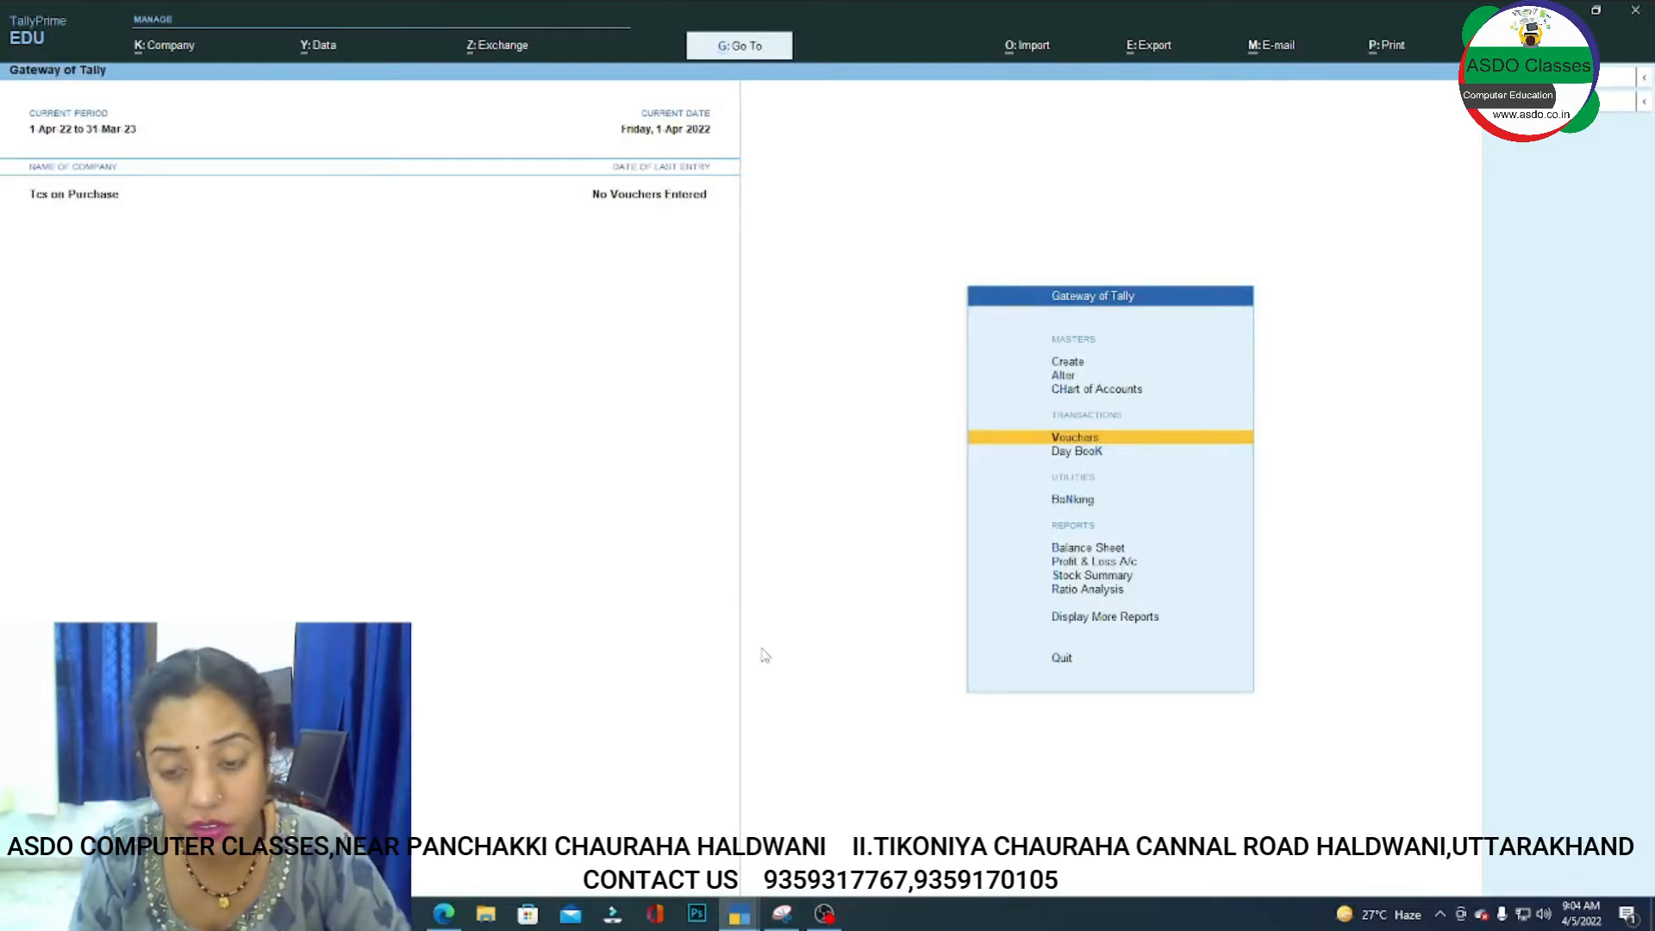
# Start a purchase voucher with supplier invoice number 1 dated 1-Apr-22, checking the supplier's tax invoice for the number.
pyautogui.press('Return')
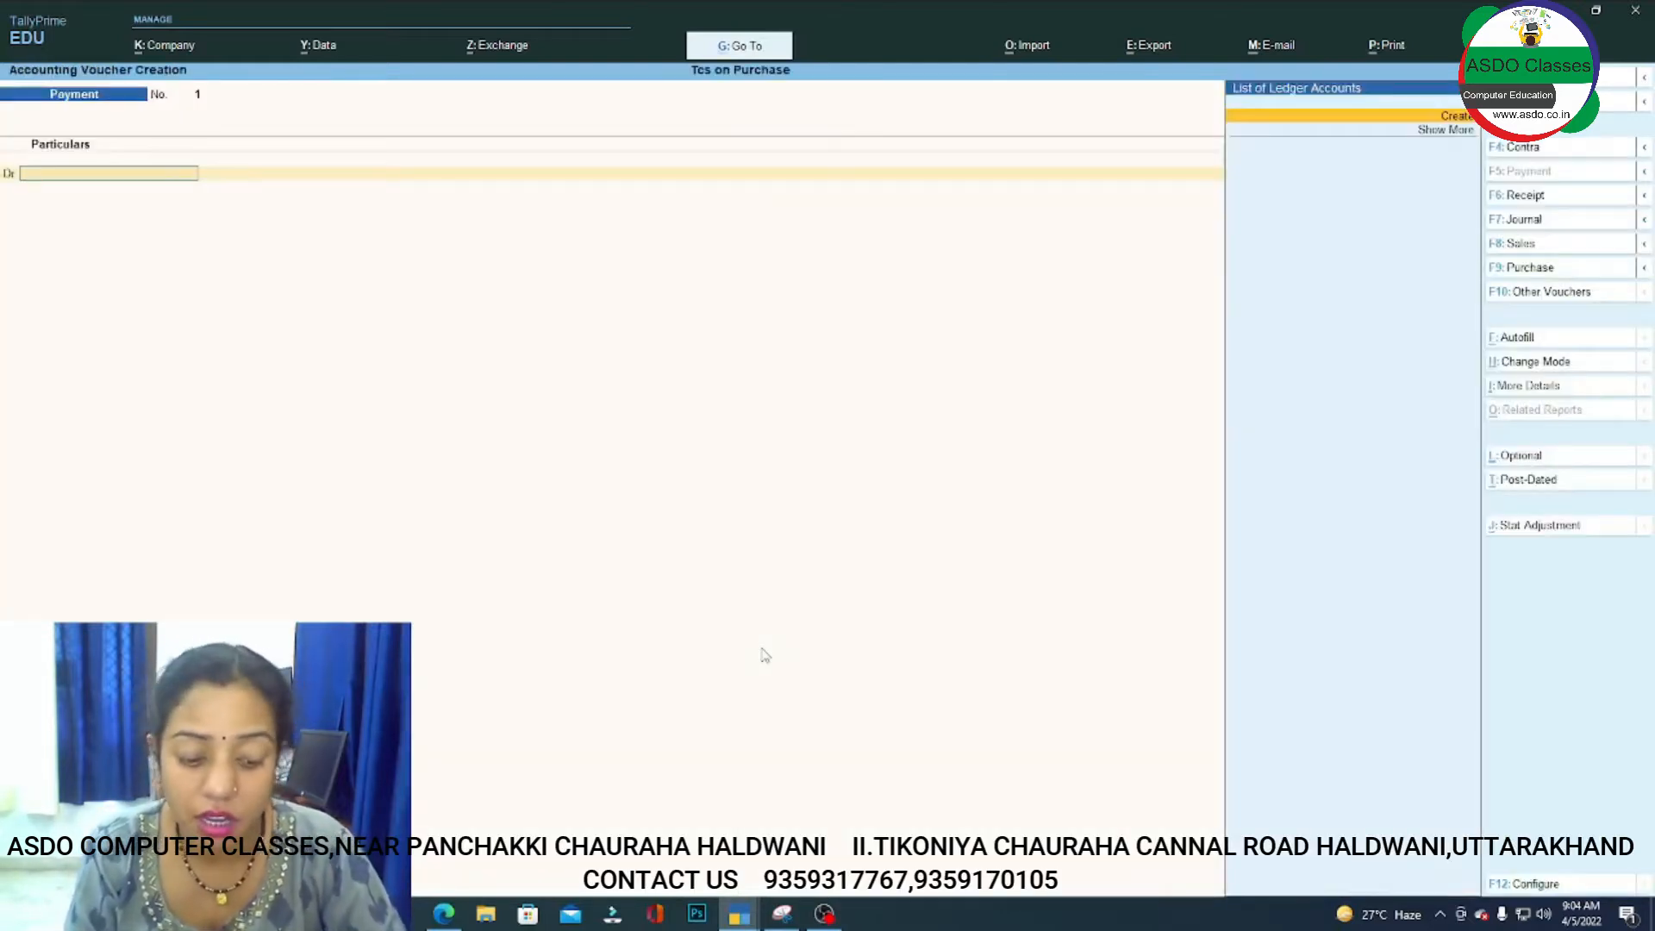
pyautogui.press('F9')
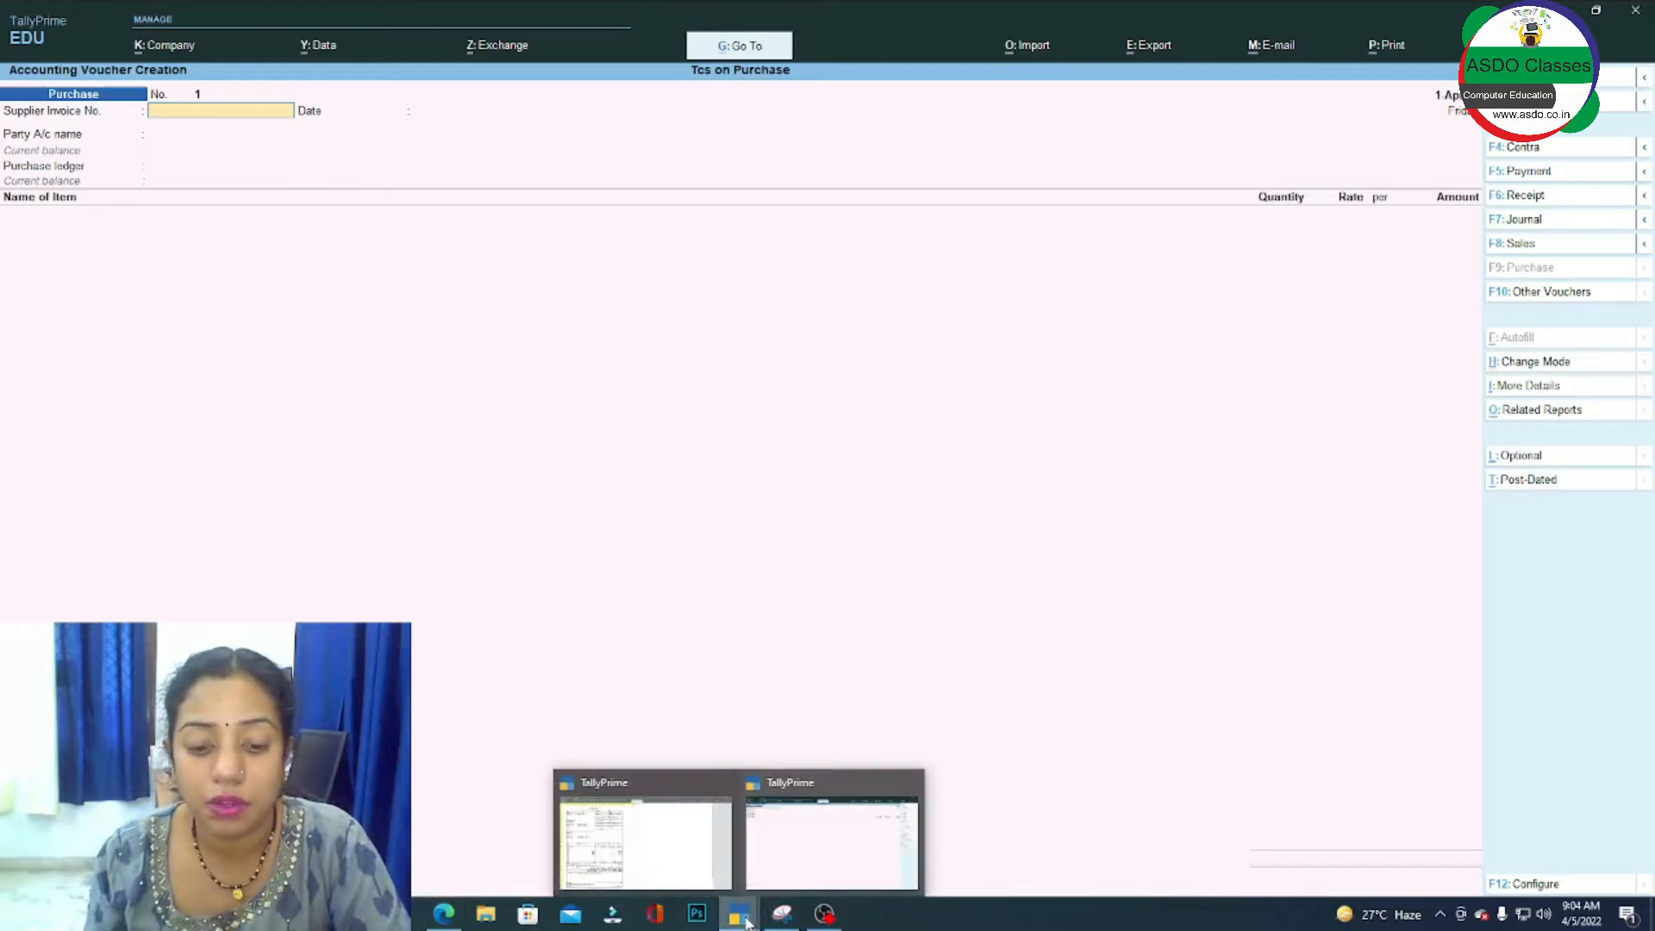
pyautogui.click(832, 840)
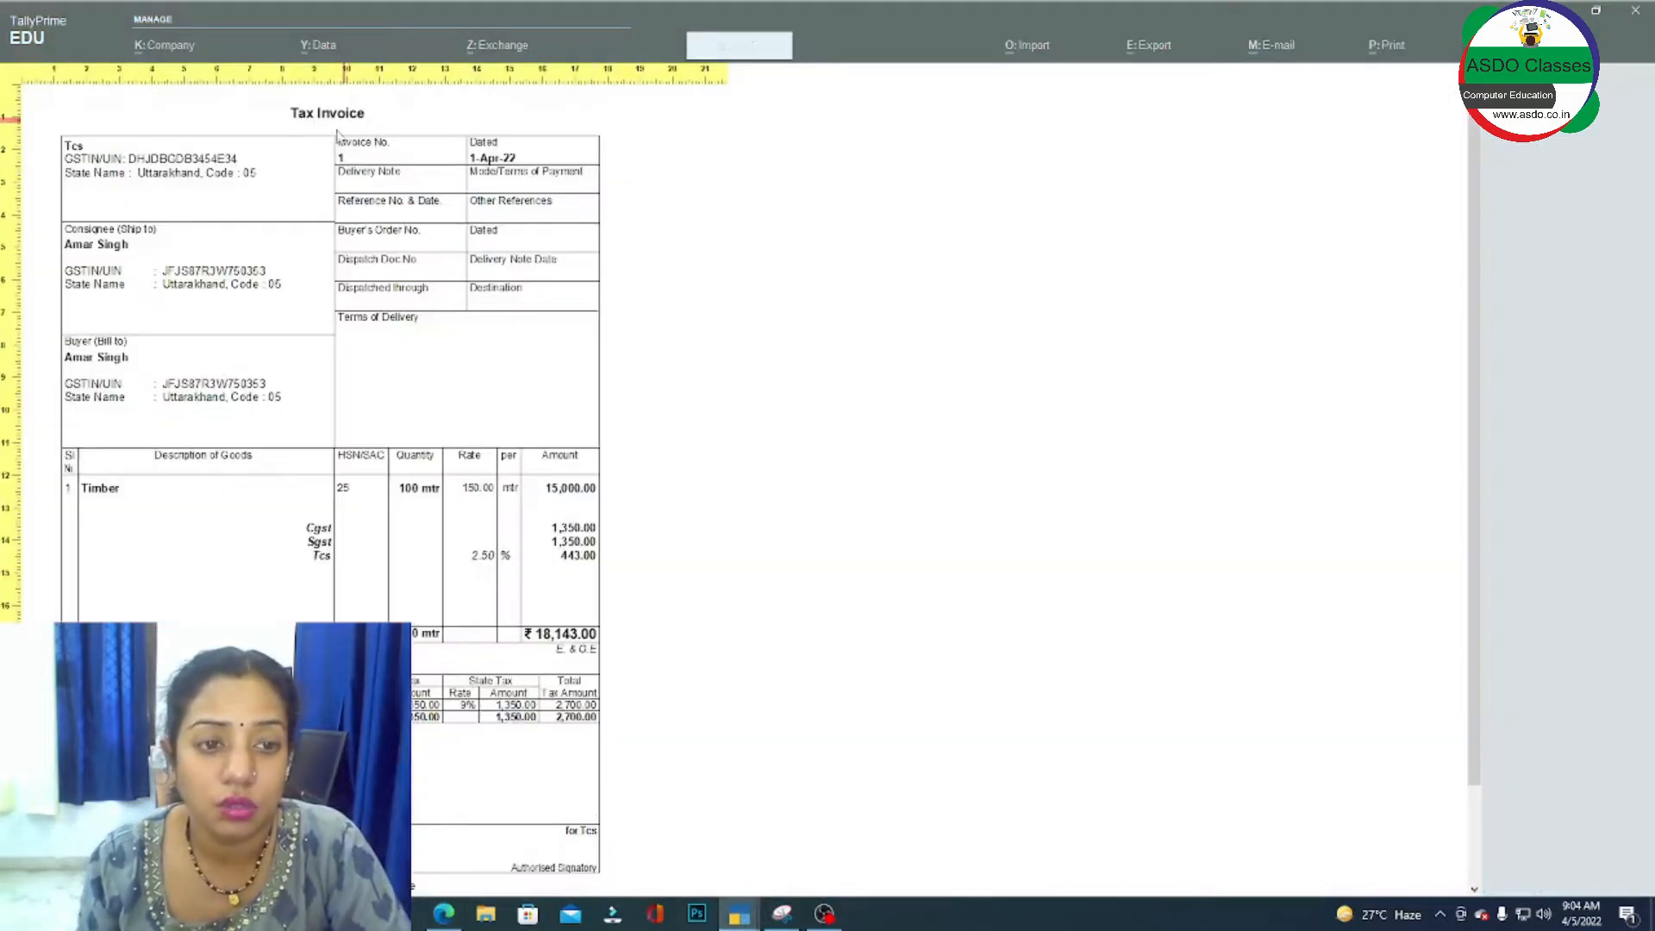
pyautogui.press('Escape')
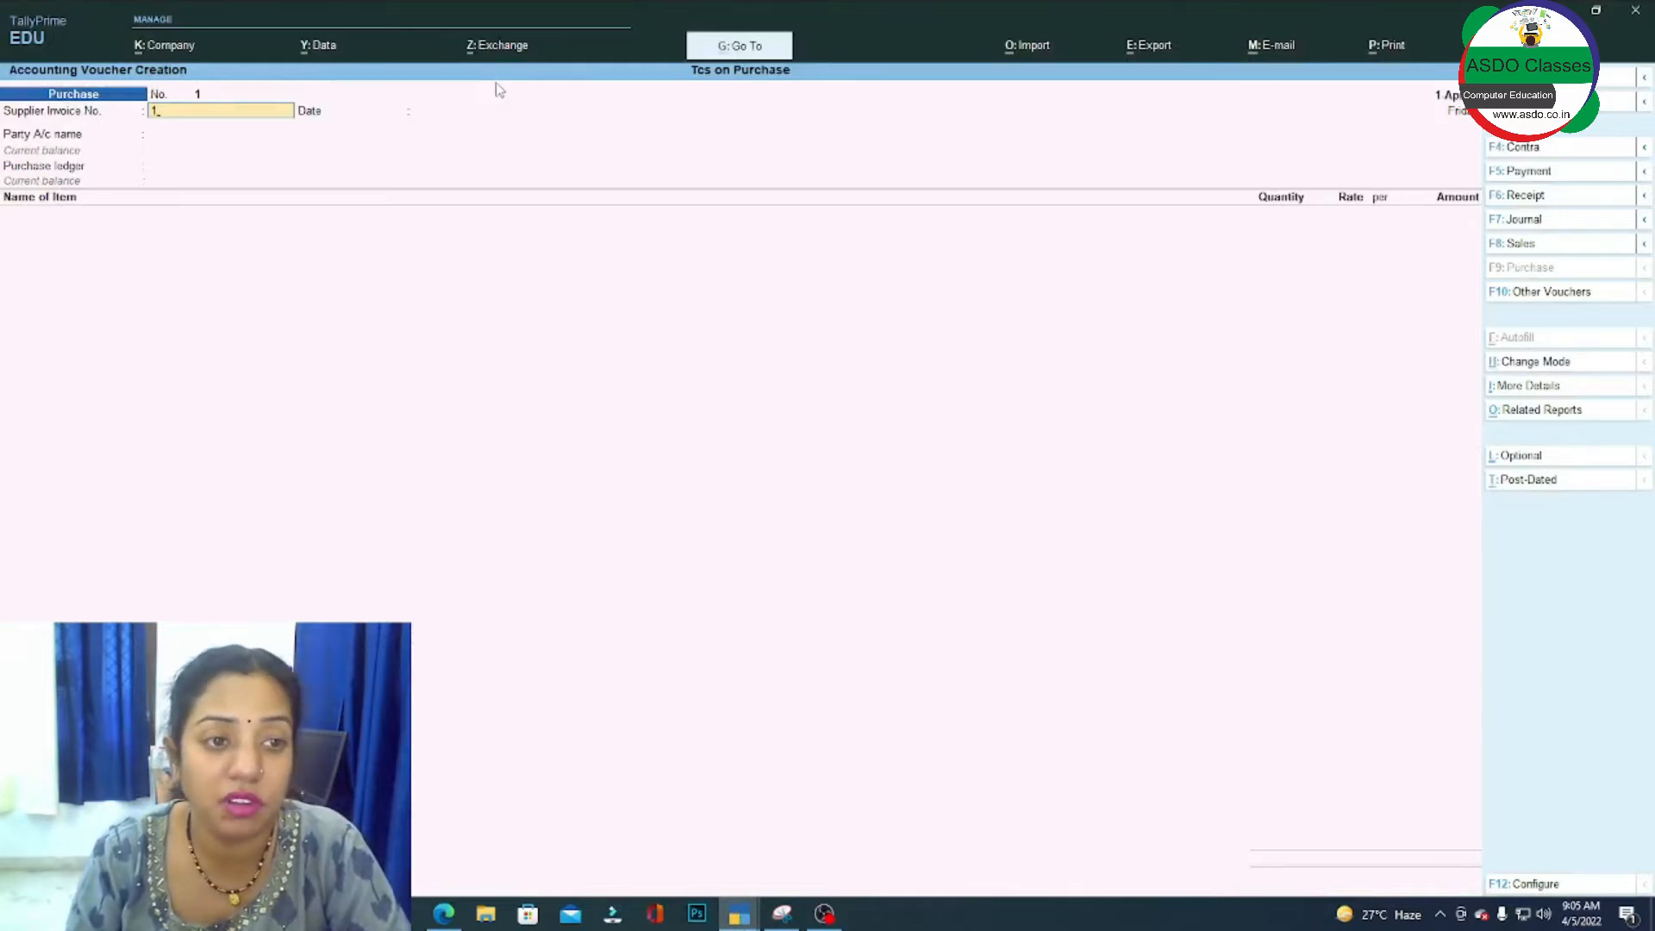
pyautogui.write('1')
pyautogui.press('Return')
pyautogui.press('Return')
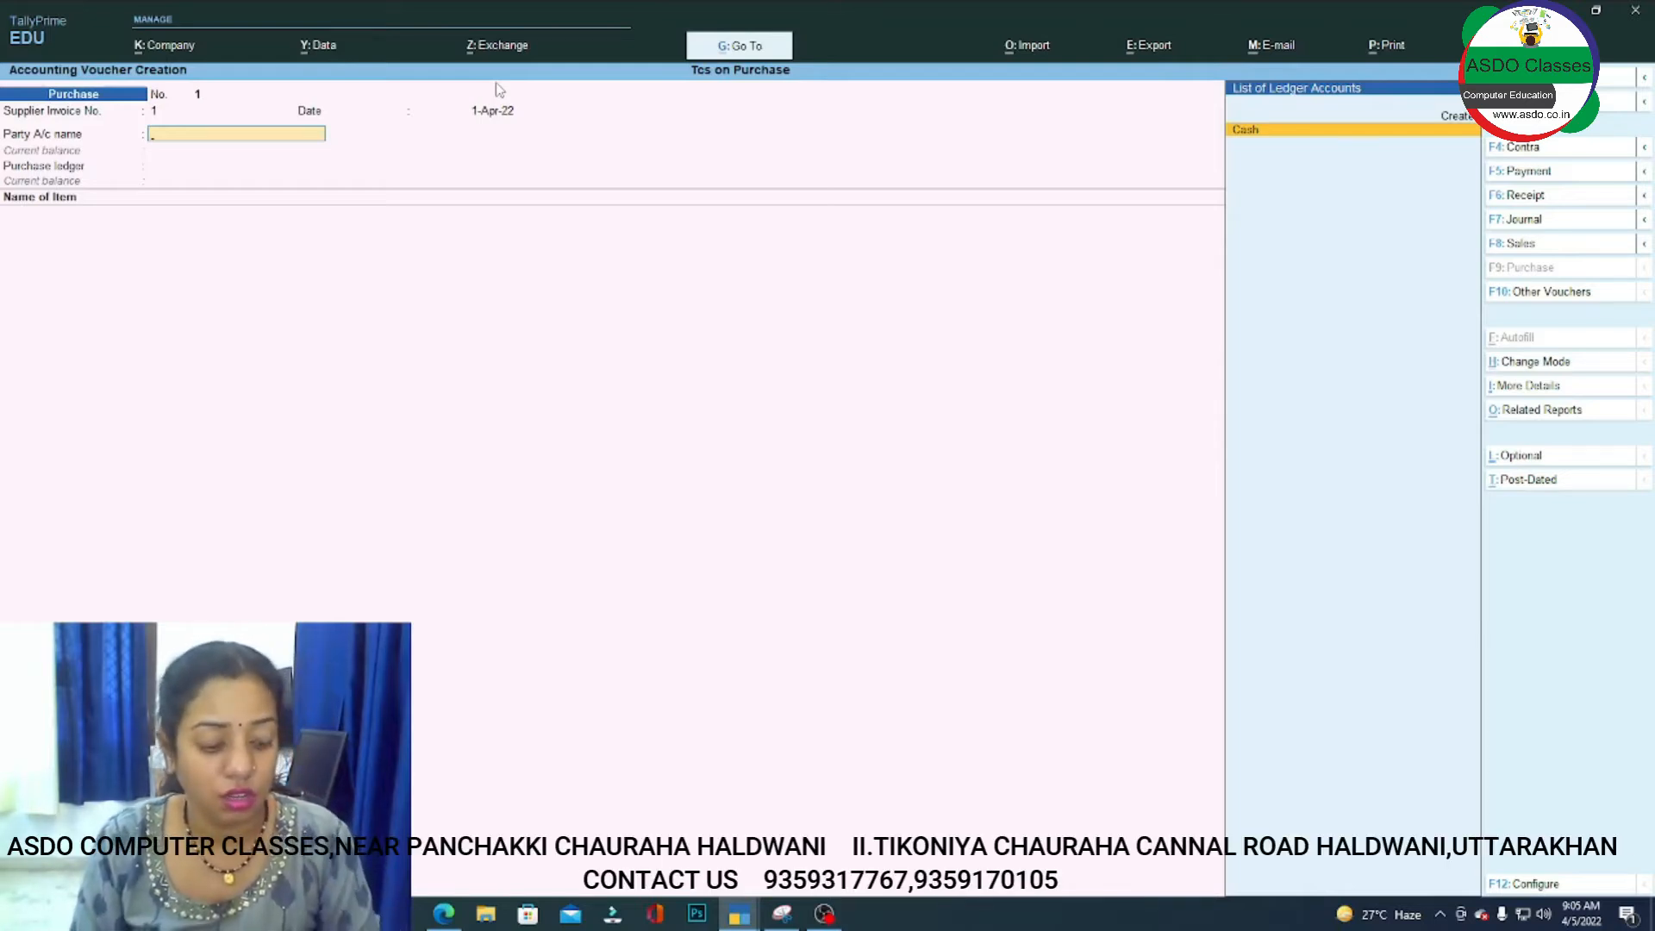
# Create a party ledger named Mohit Corp under Sundry Creditors, keeping bill-by-bill balances at Yes and the credit days check at No.
pyautogui.hotkey('alt', 'c')
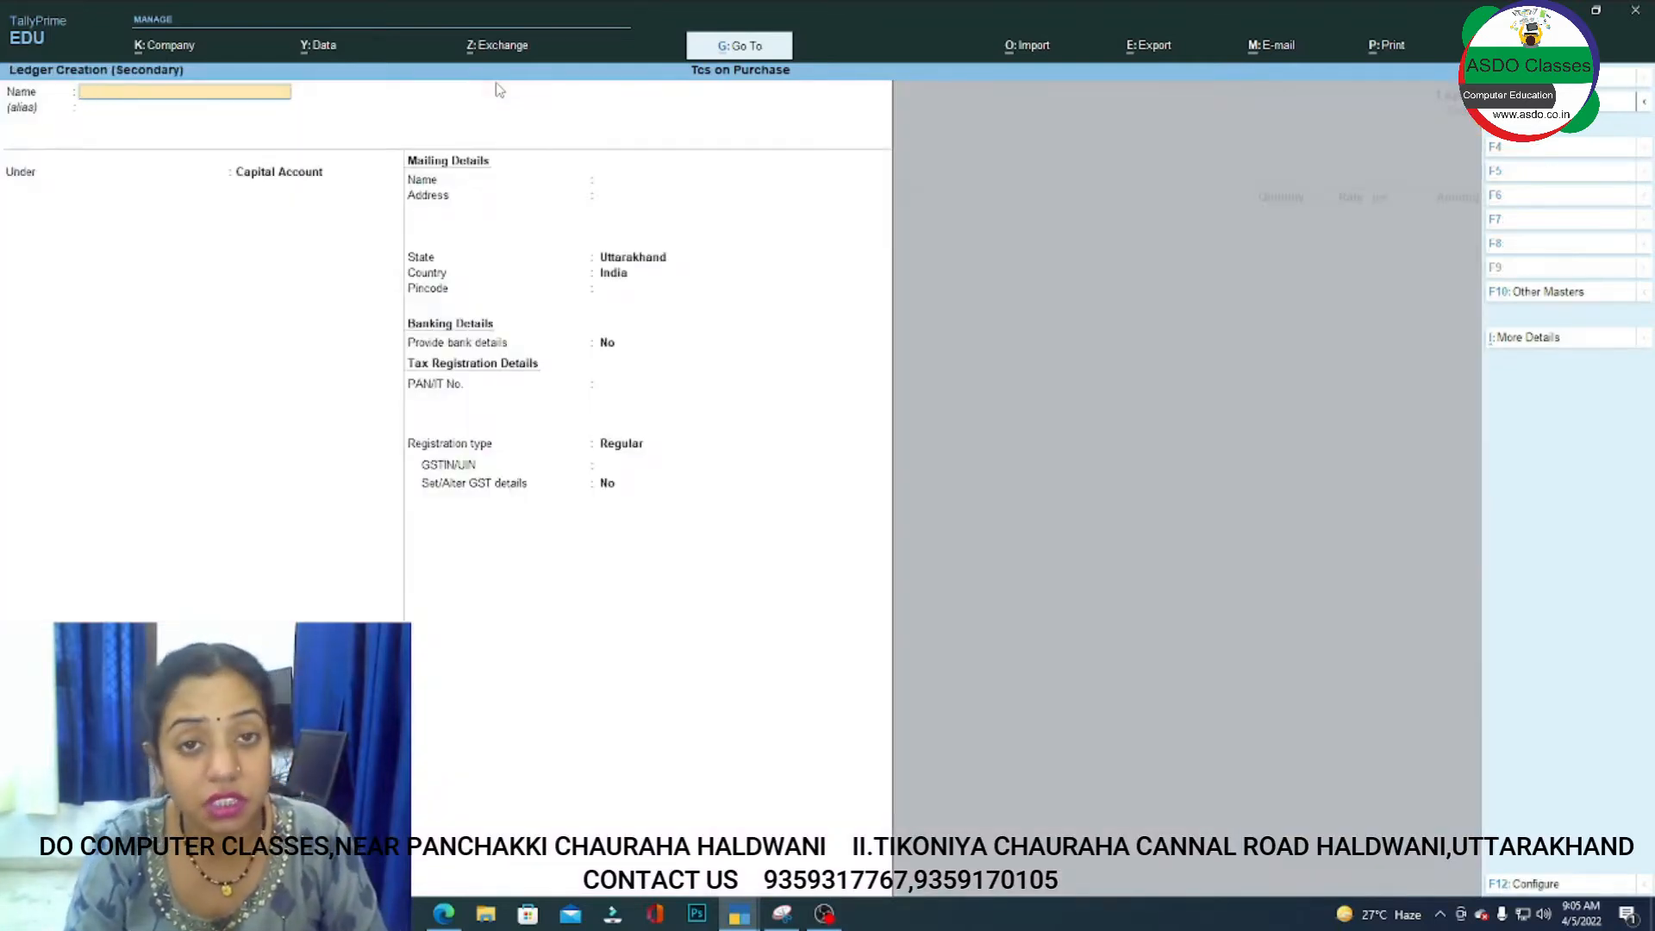
pyautogui.write('Moh')
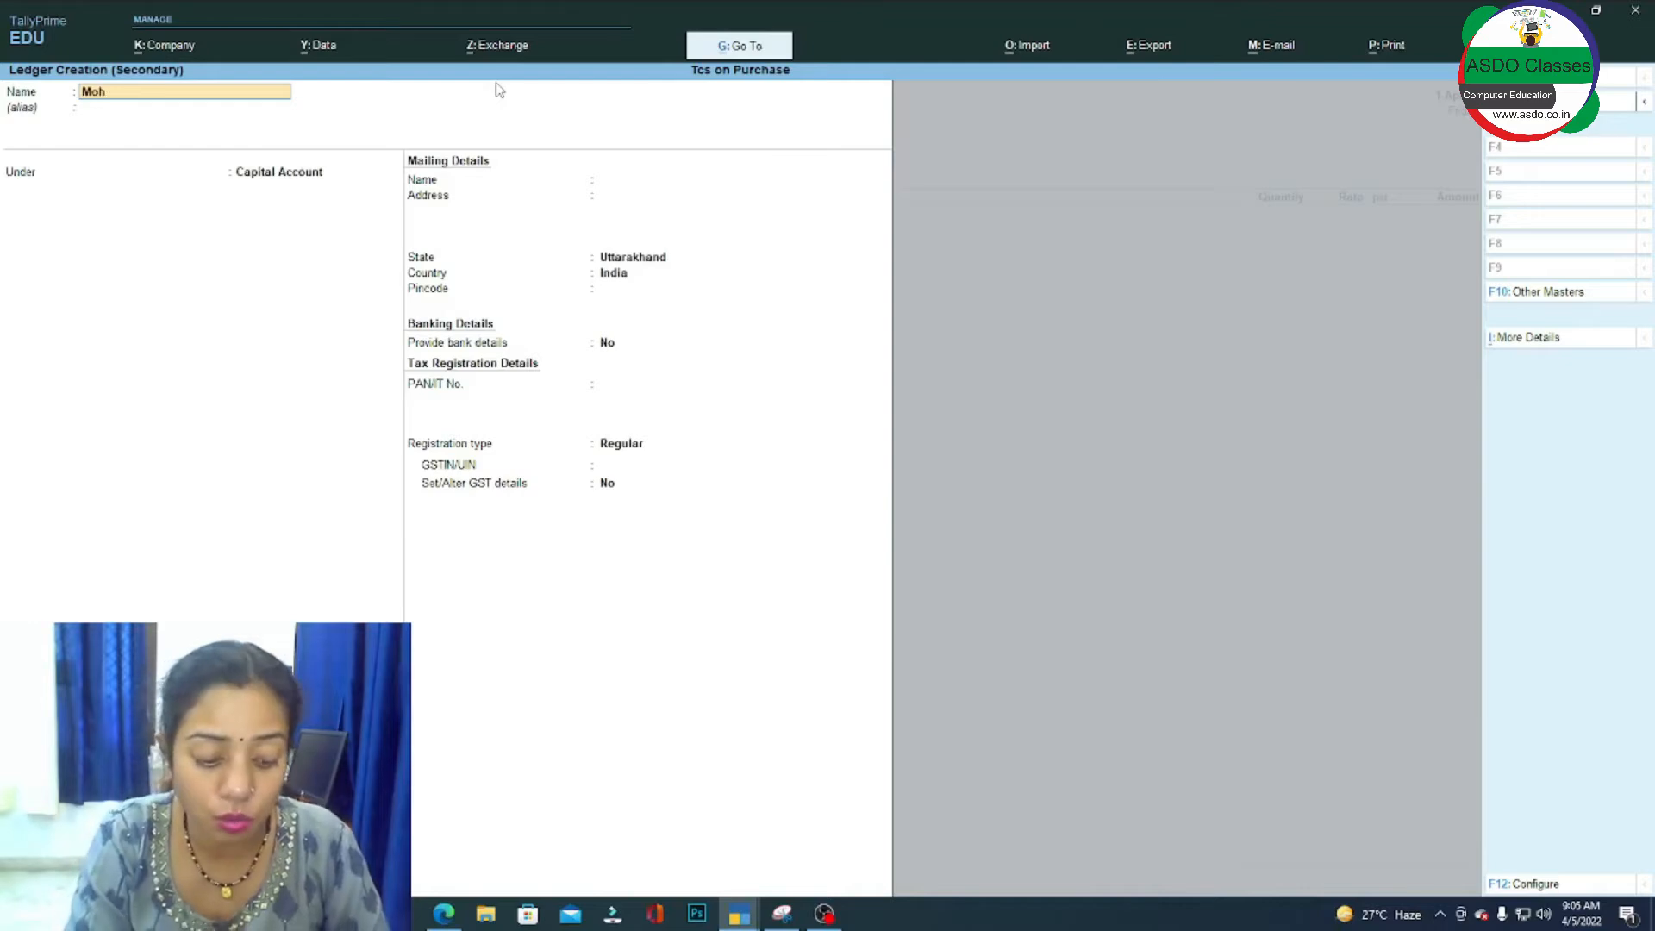
pyautogui.write('it c')
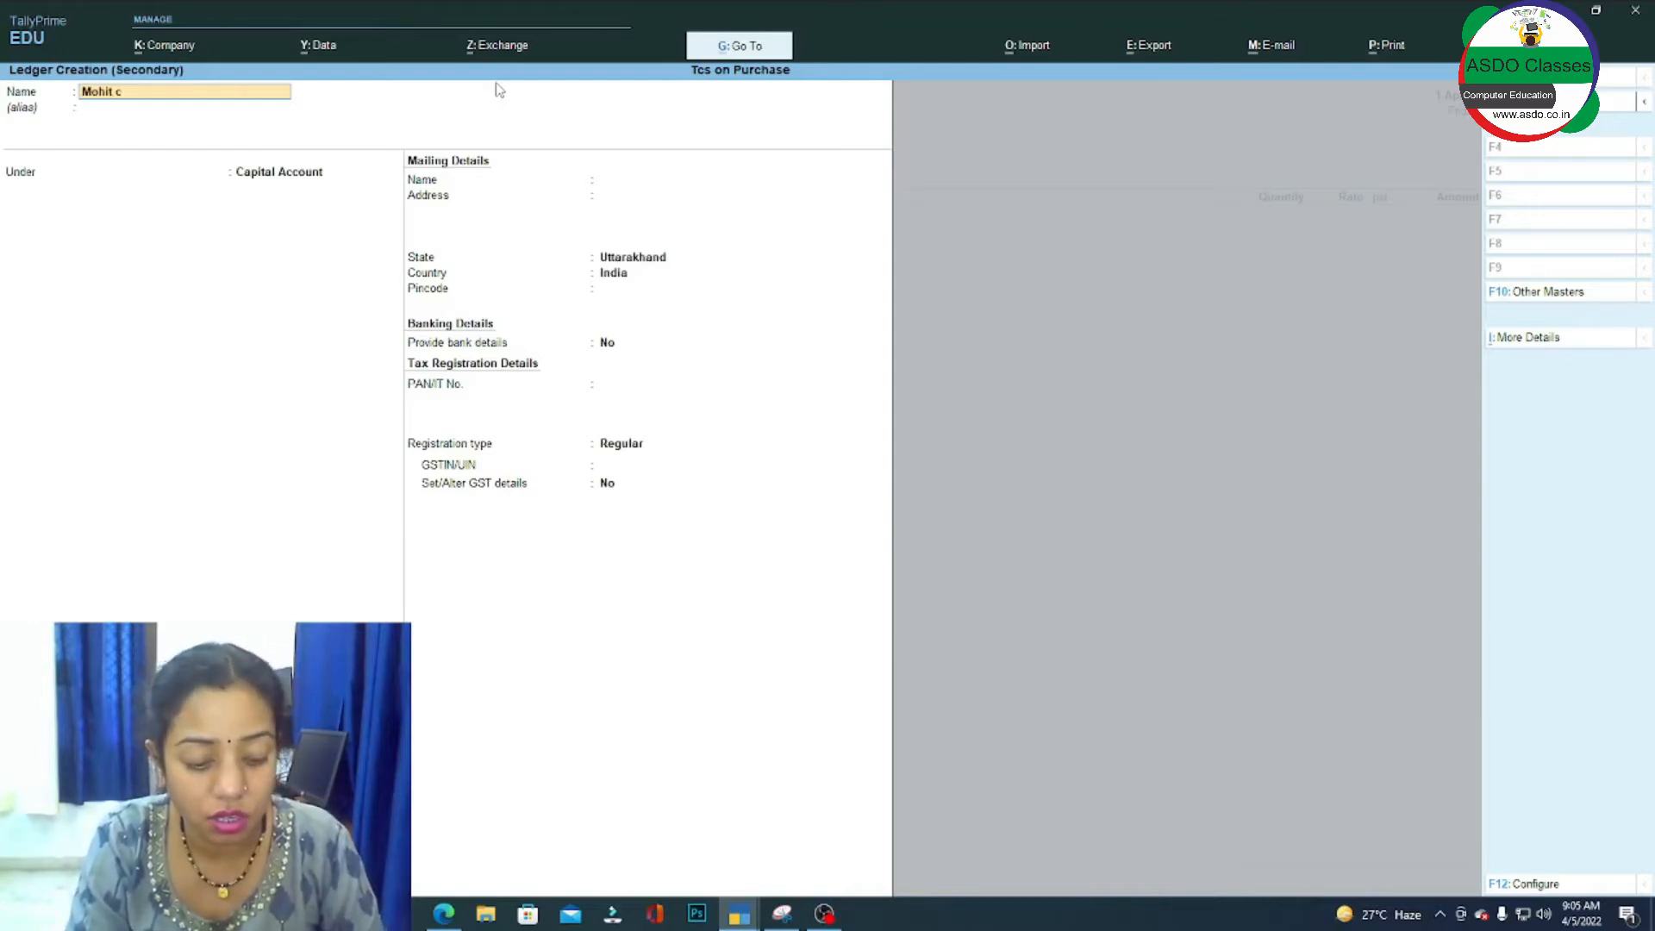
pyautogui.write('orp')
pyautogui.press('Return')
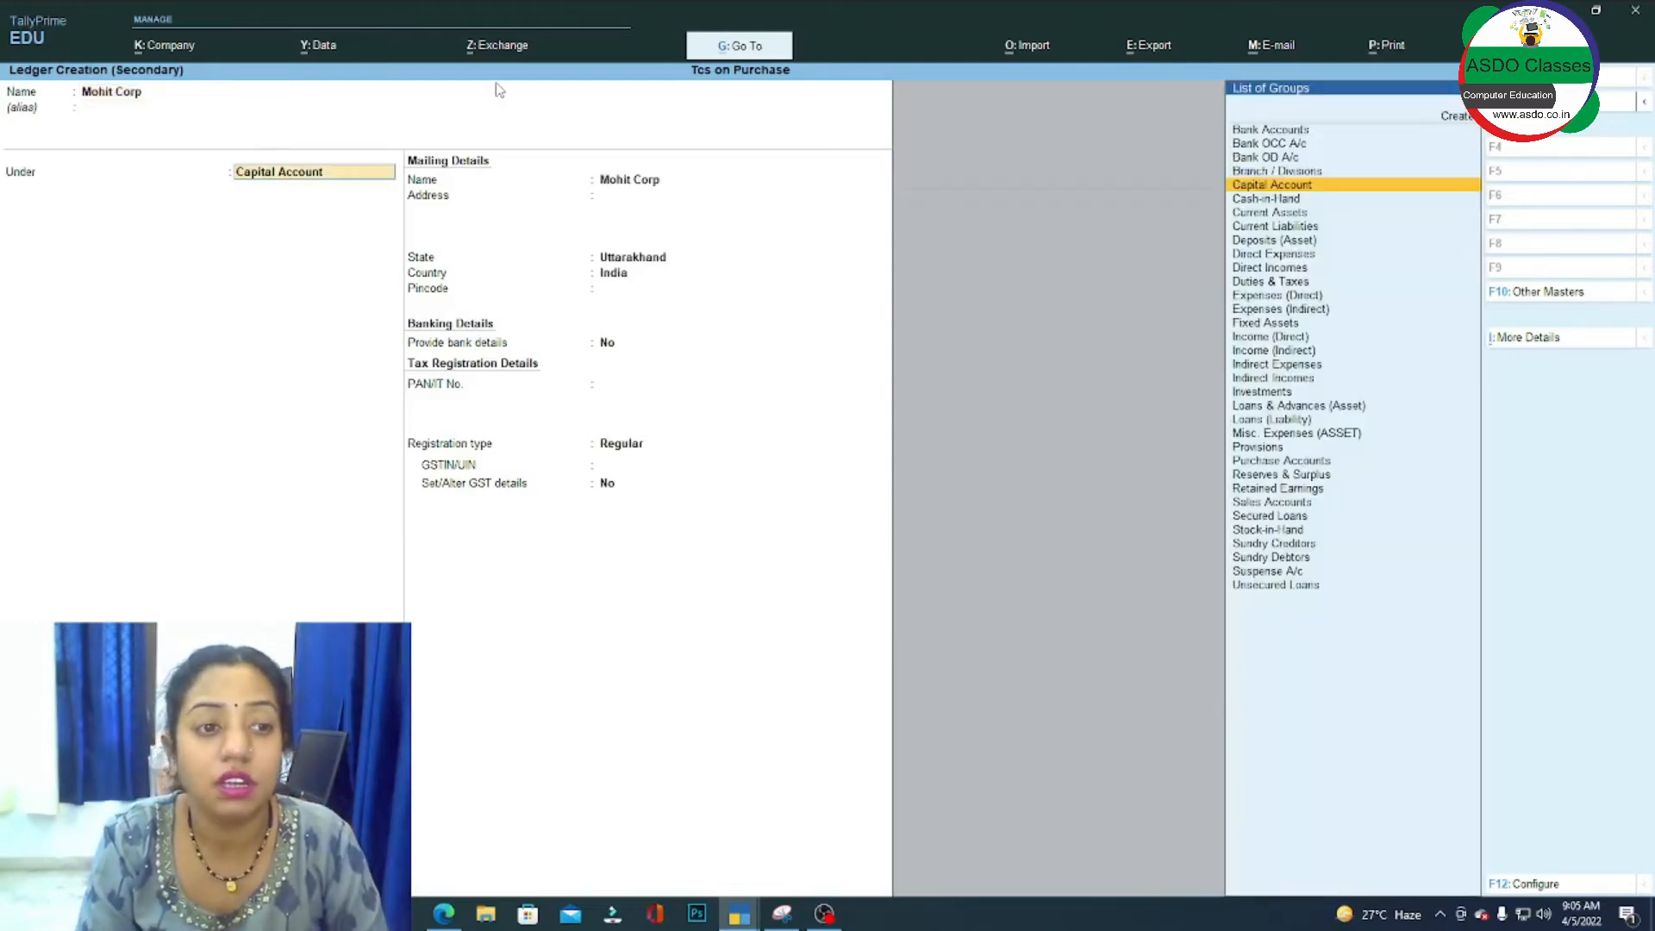
pyautogui.write('Su')
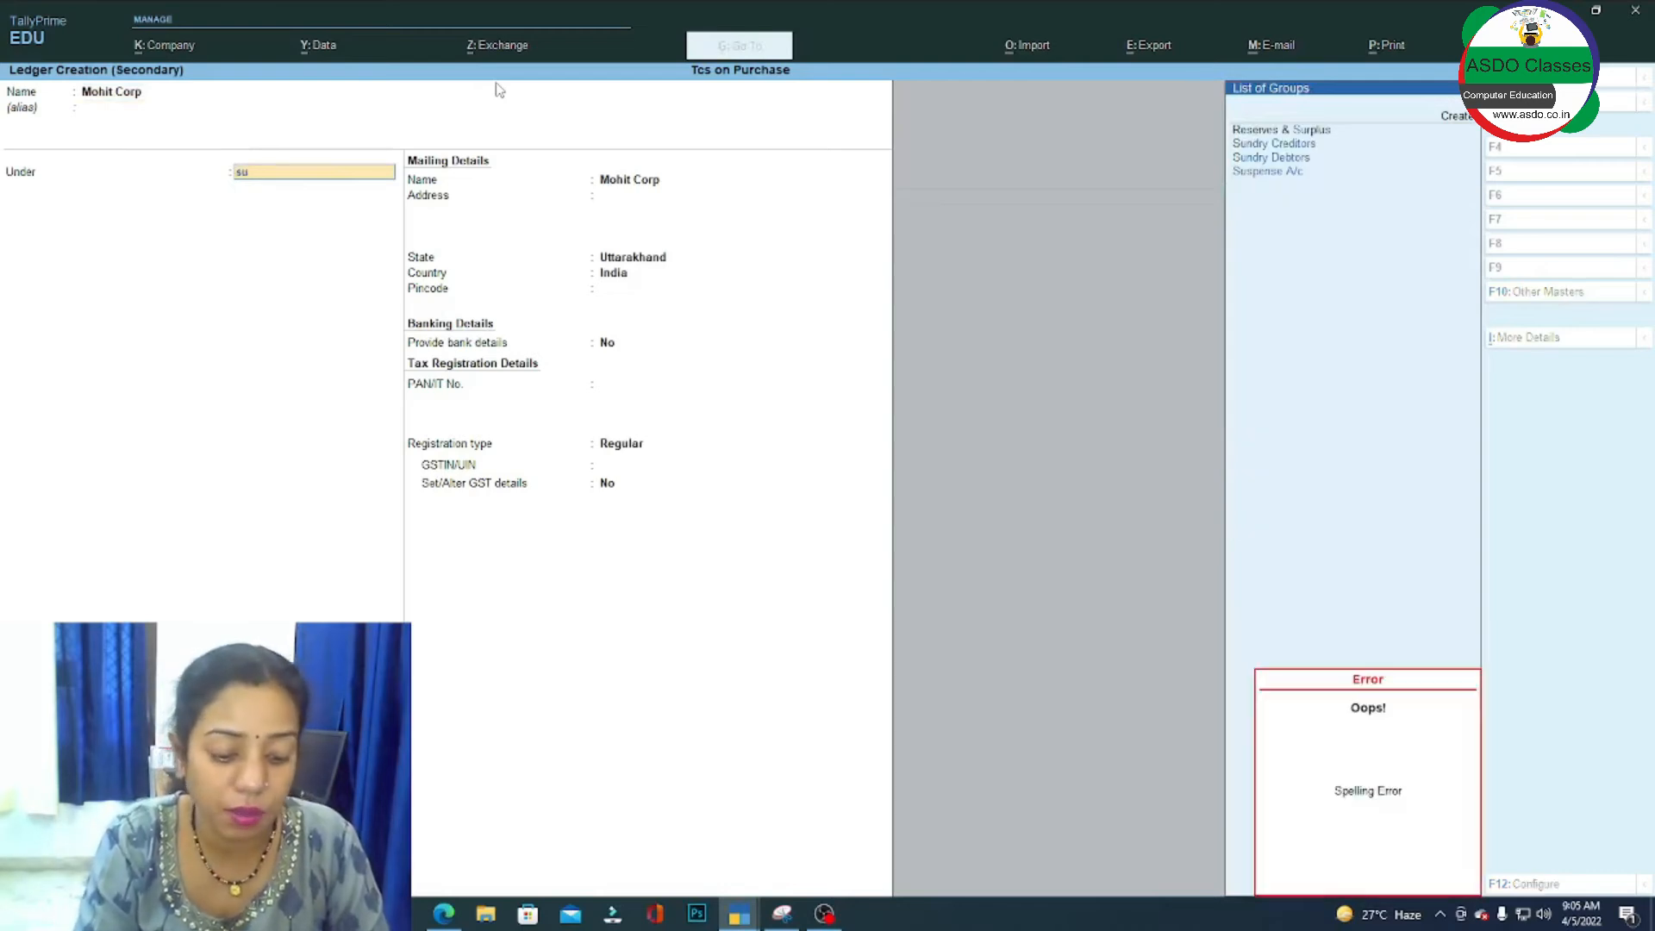
pyautogui.write('ndry')
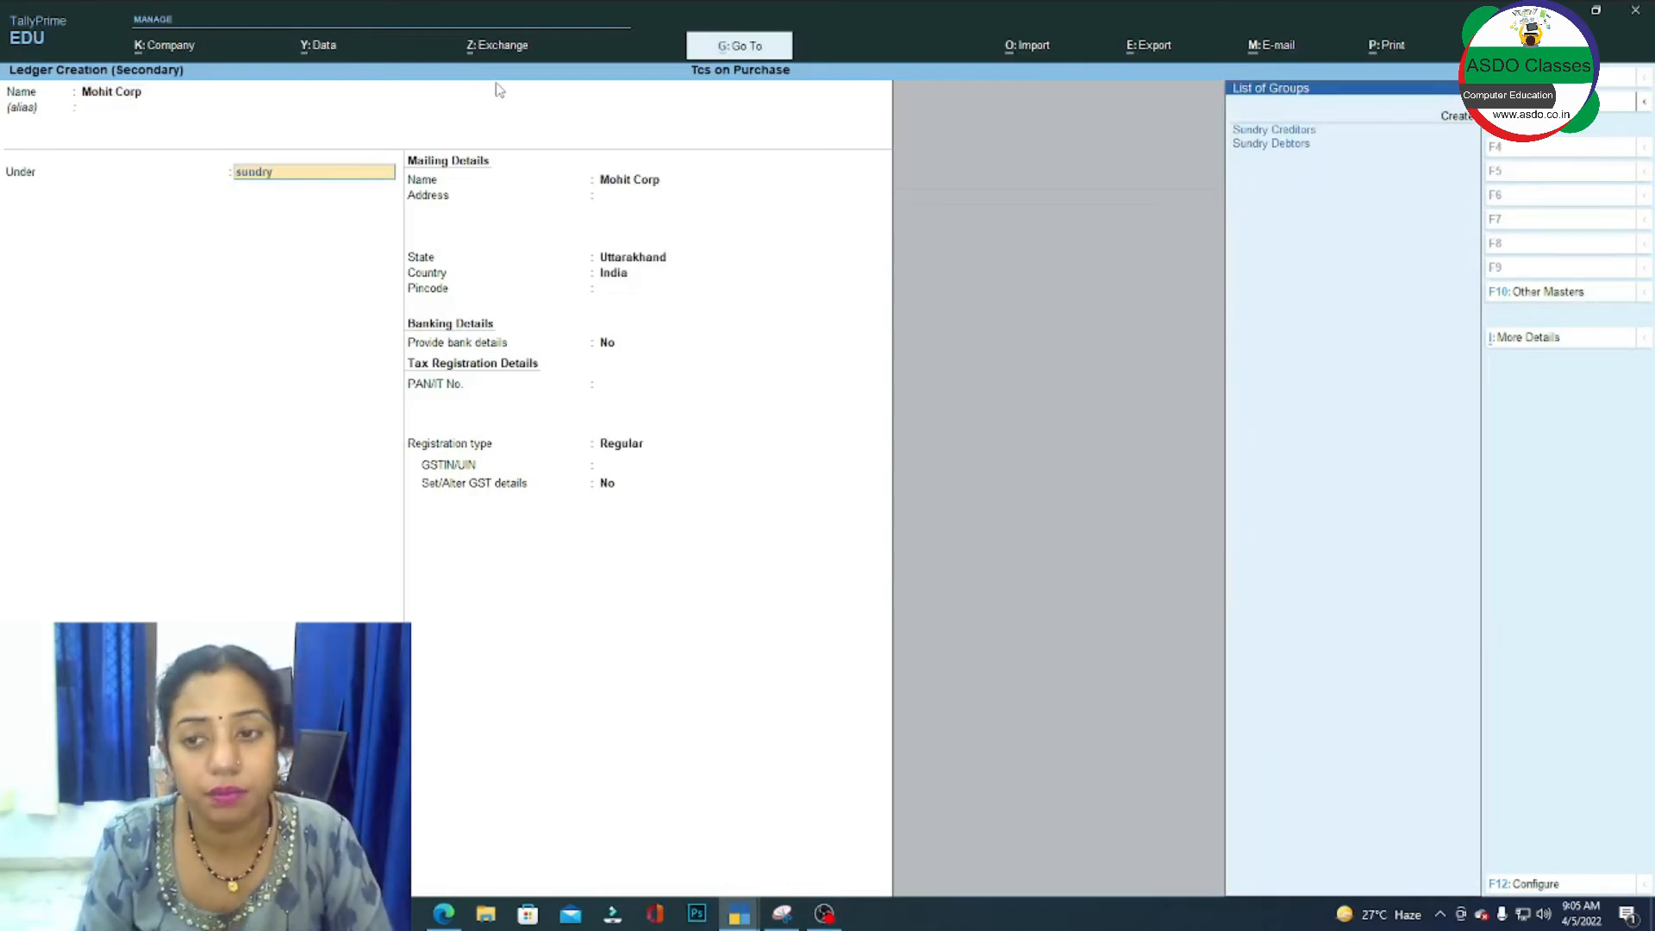
pyautogui.press('Return')
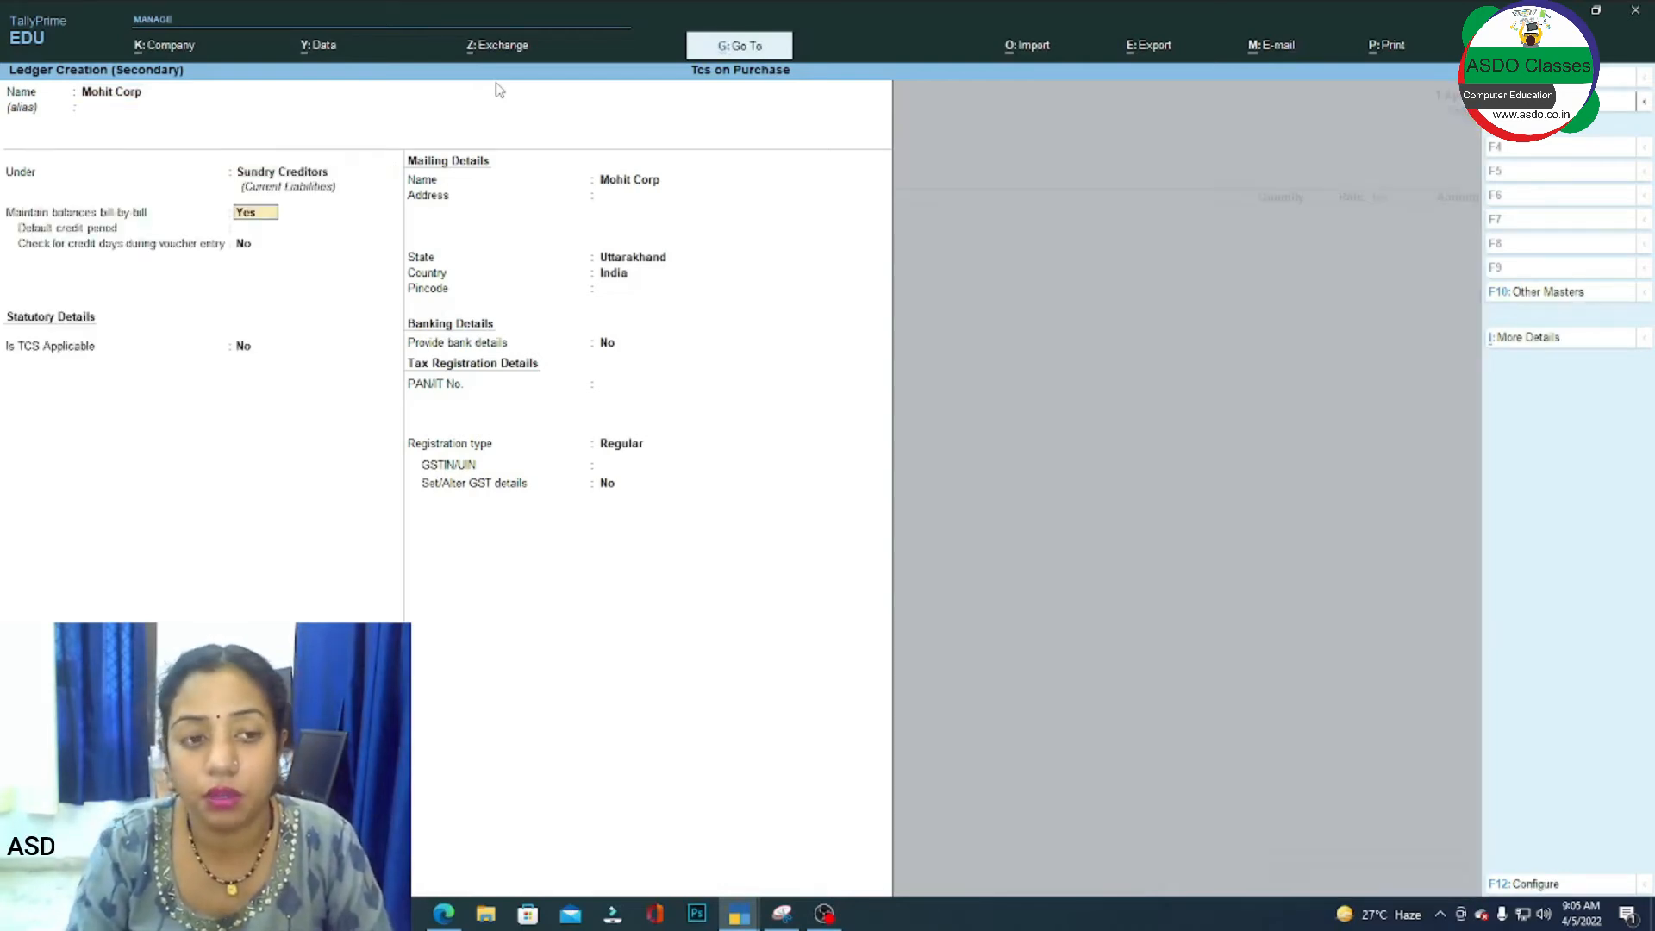
pyautogui.press('Return')
pyautogui.press('Return')
pyautogui.press('Return')
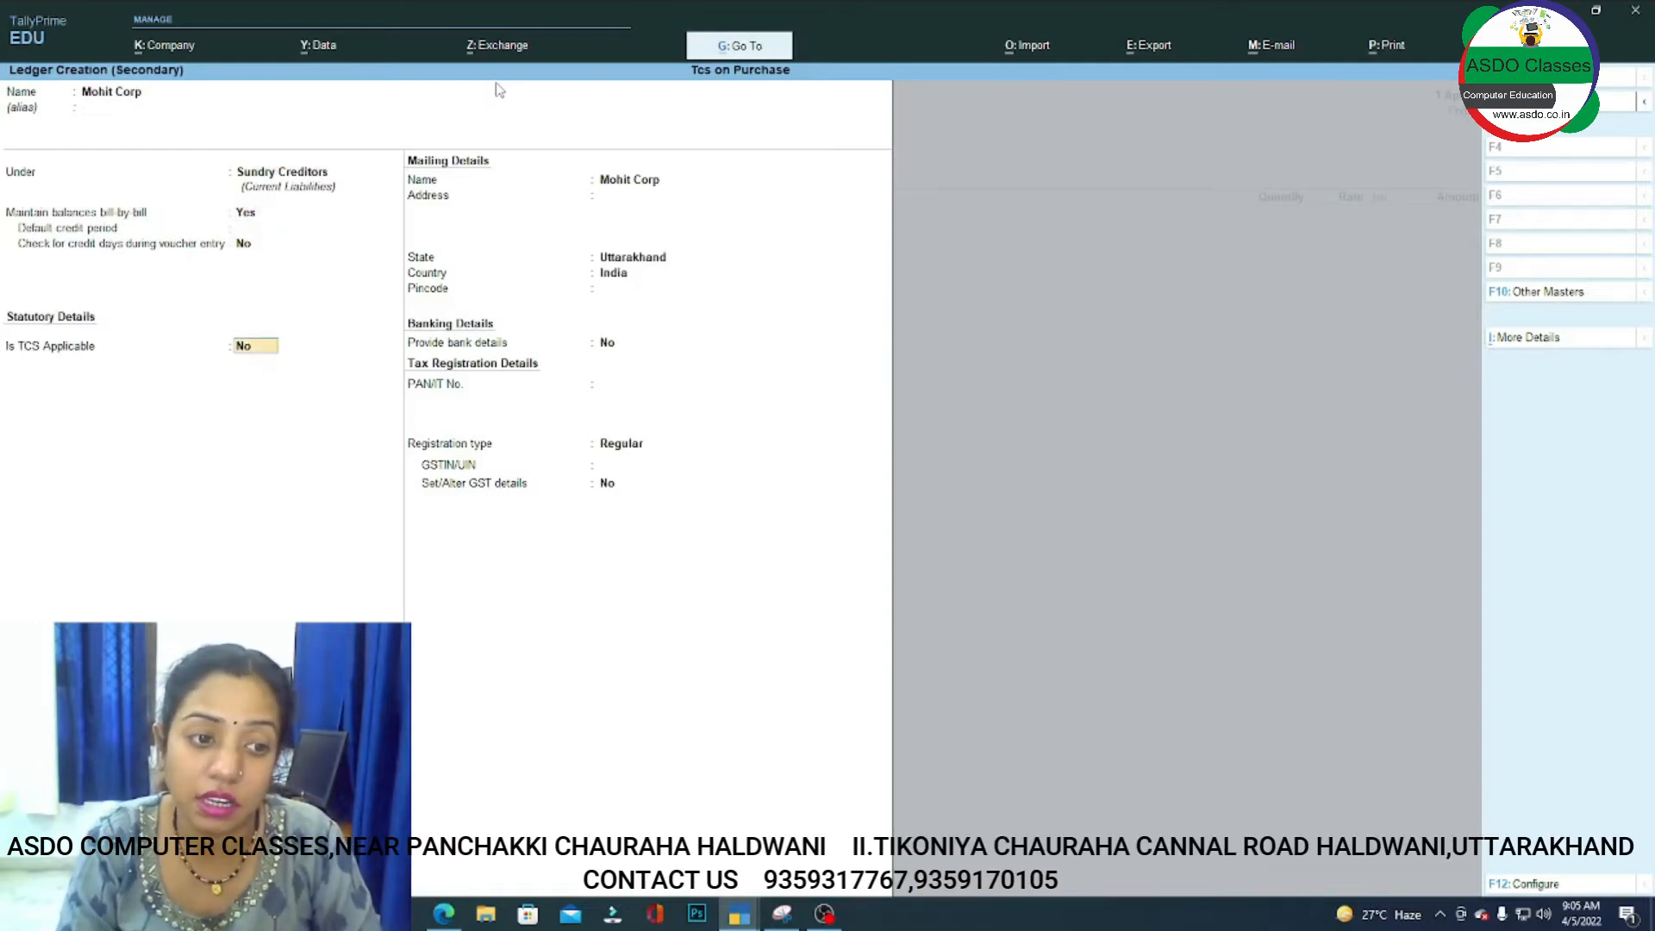
# Make TCS applicable to the Mohit Corp ledger and choose Company - Resident as the buyer/lessee type.
pyautogui.press('y')
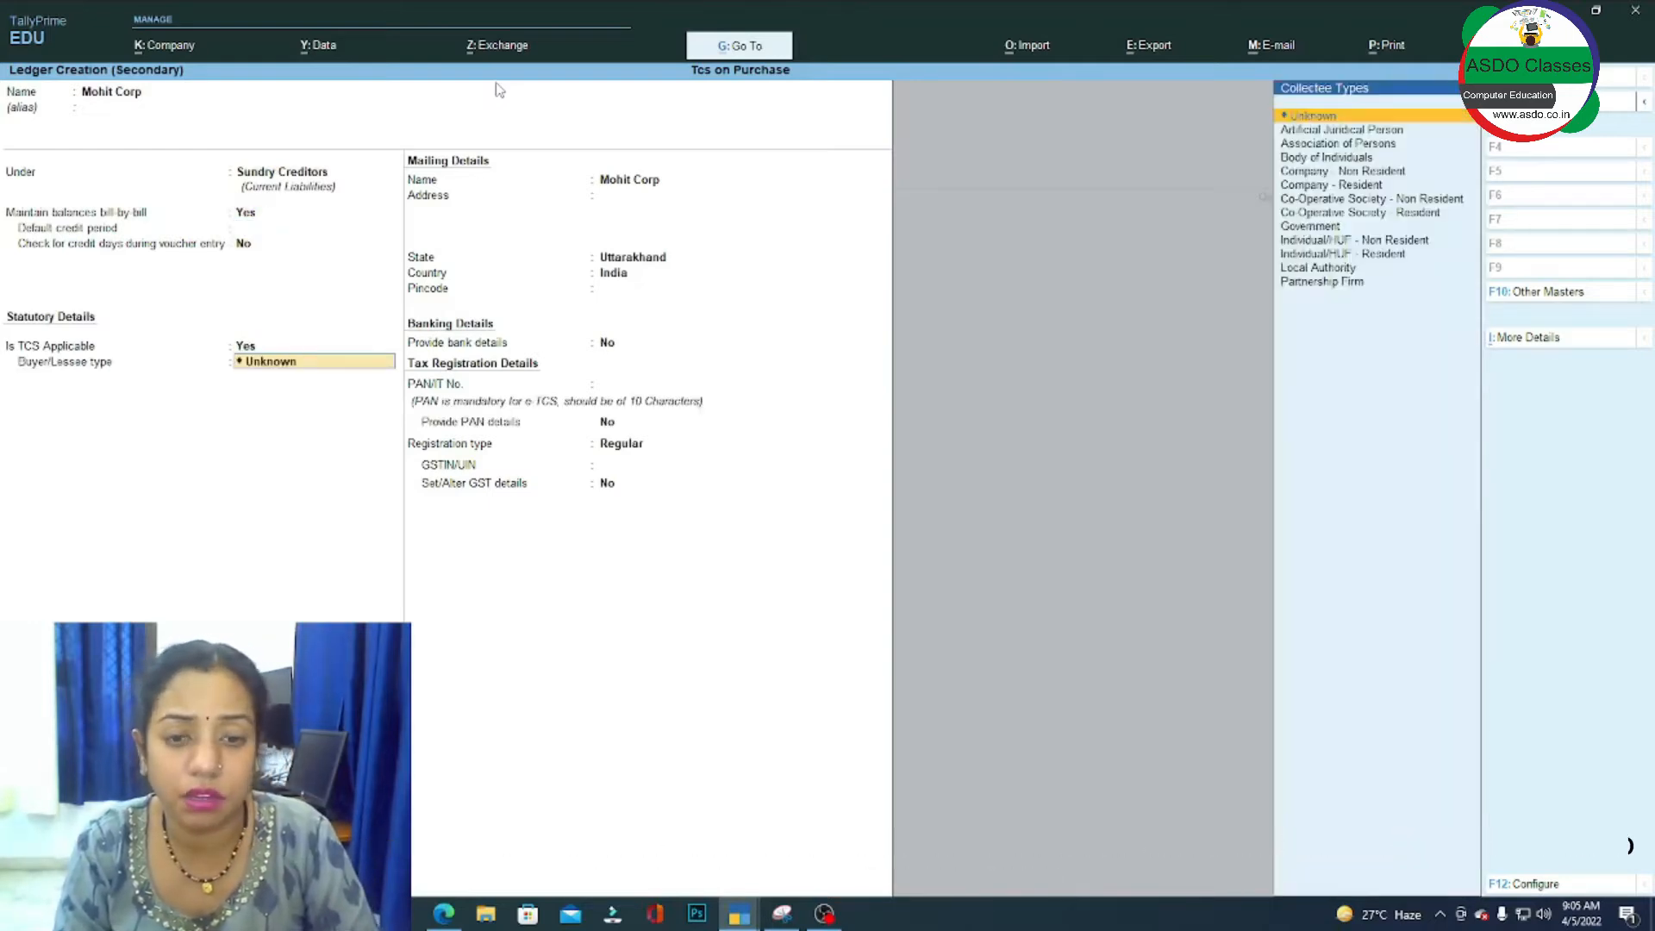
pyautogui.press('Down')
pyautogui.press('Down')
pyautogui.press('Down')
pyautogui.press('Down')
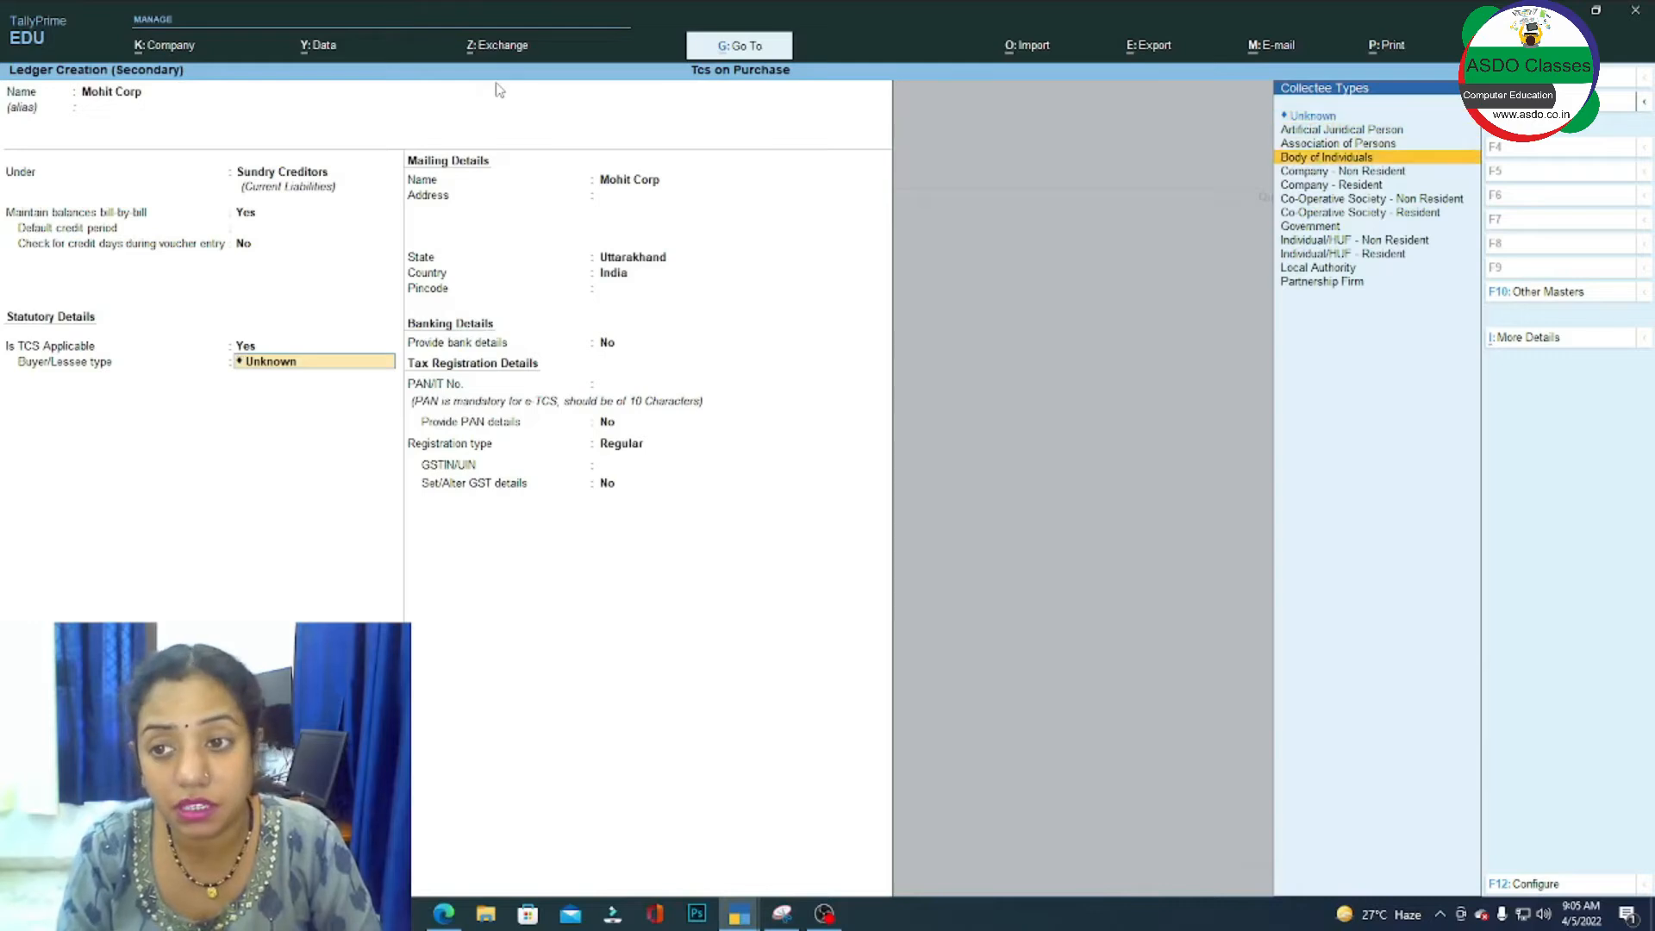
pyautogui.press('Down')
pyautogui.press('Down')
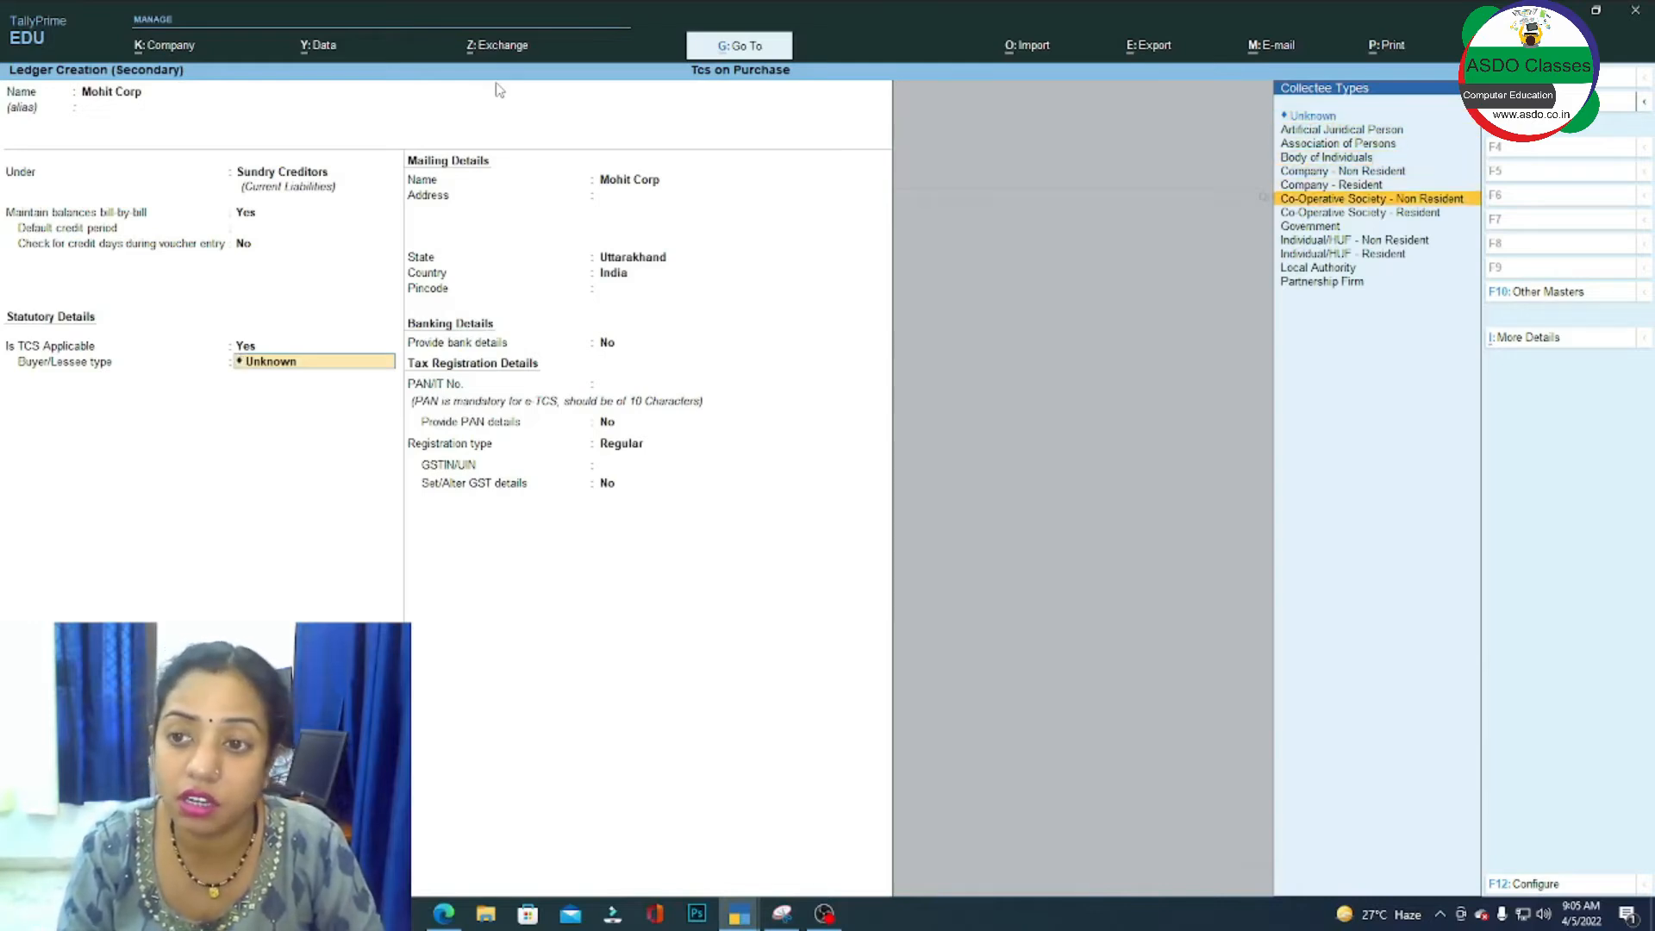
pyautogui.press('Up')
pyautogui.press('Return')
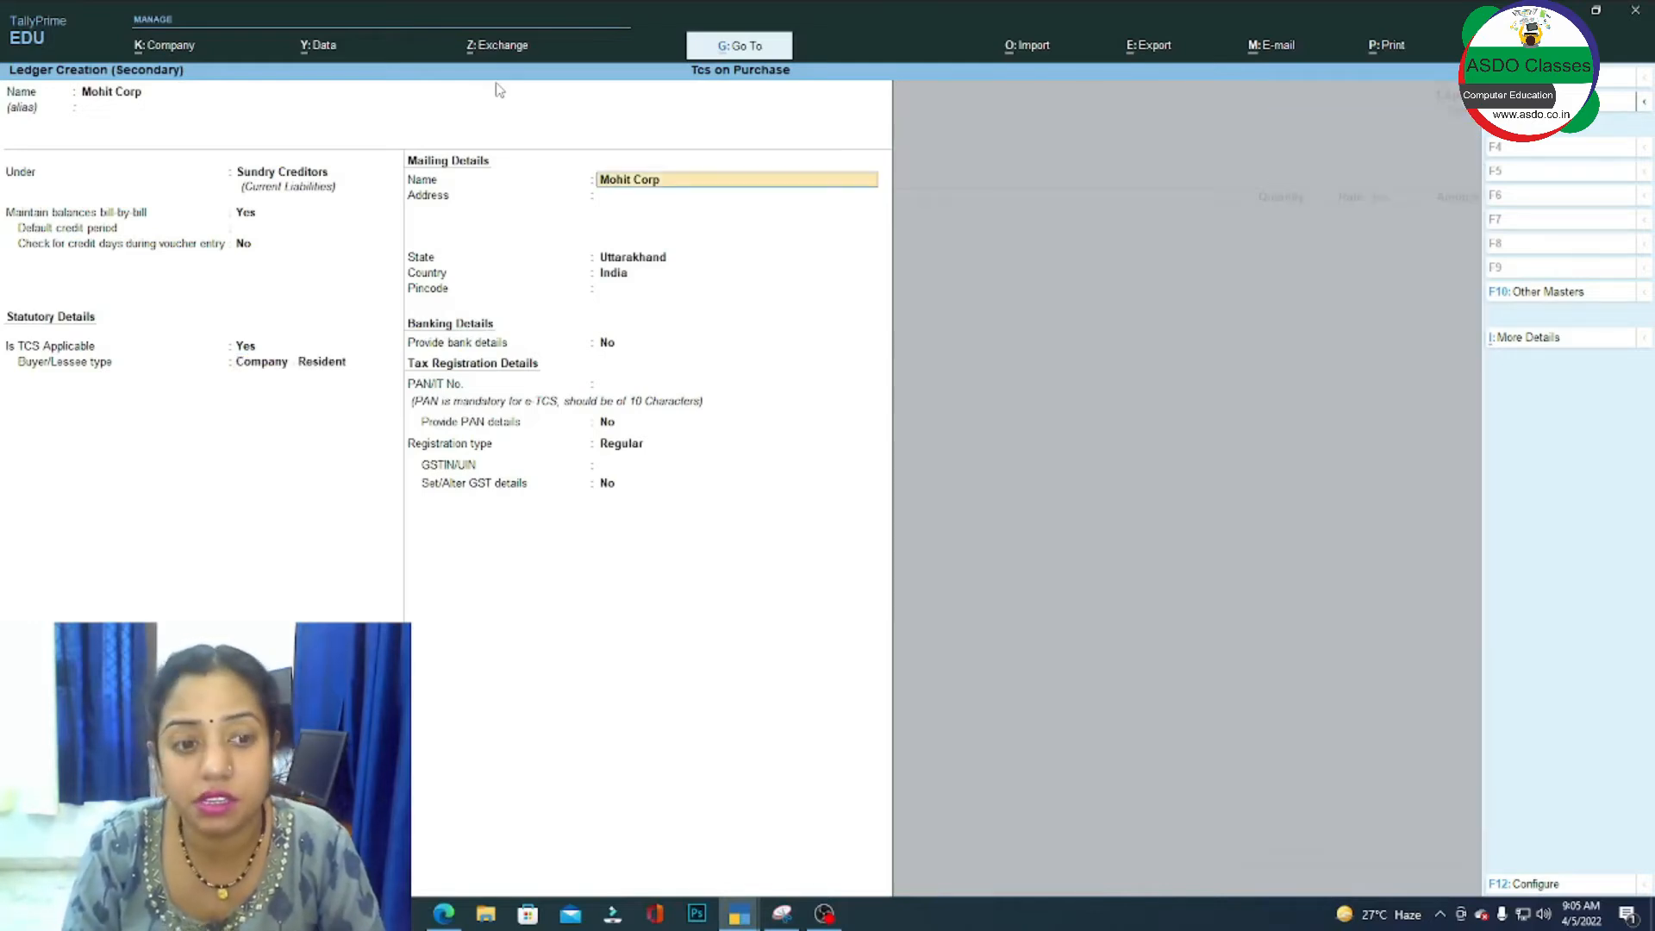
# Keep the supplier's state as Uttarakhand and country as India, leave address, pincode and PAN blank, and provide no bank or PAN details.
pyautogui.press('Return')
pyautogui.press('Return')
pyautogui.press('Return')
pyautogui.press('Return')
pyautogui.press('Return')
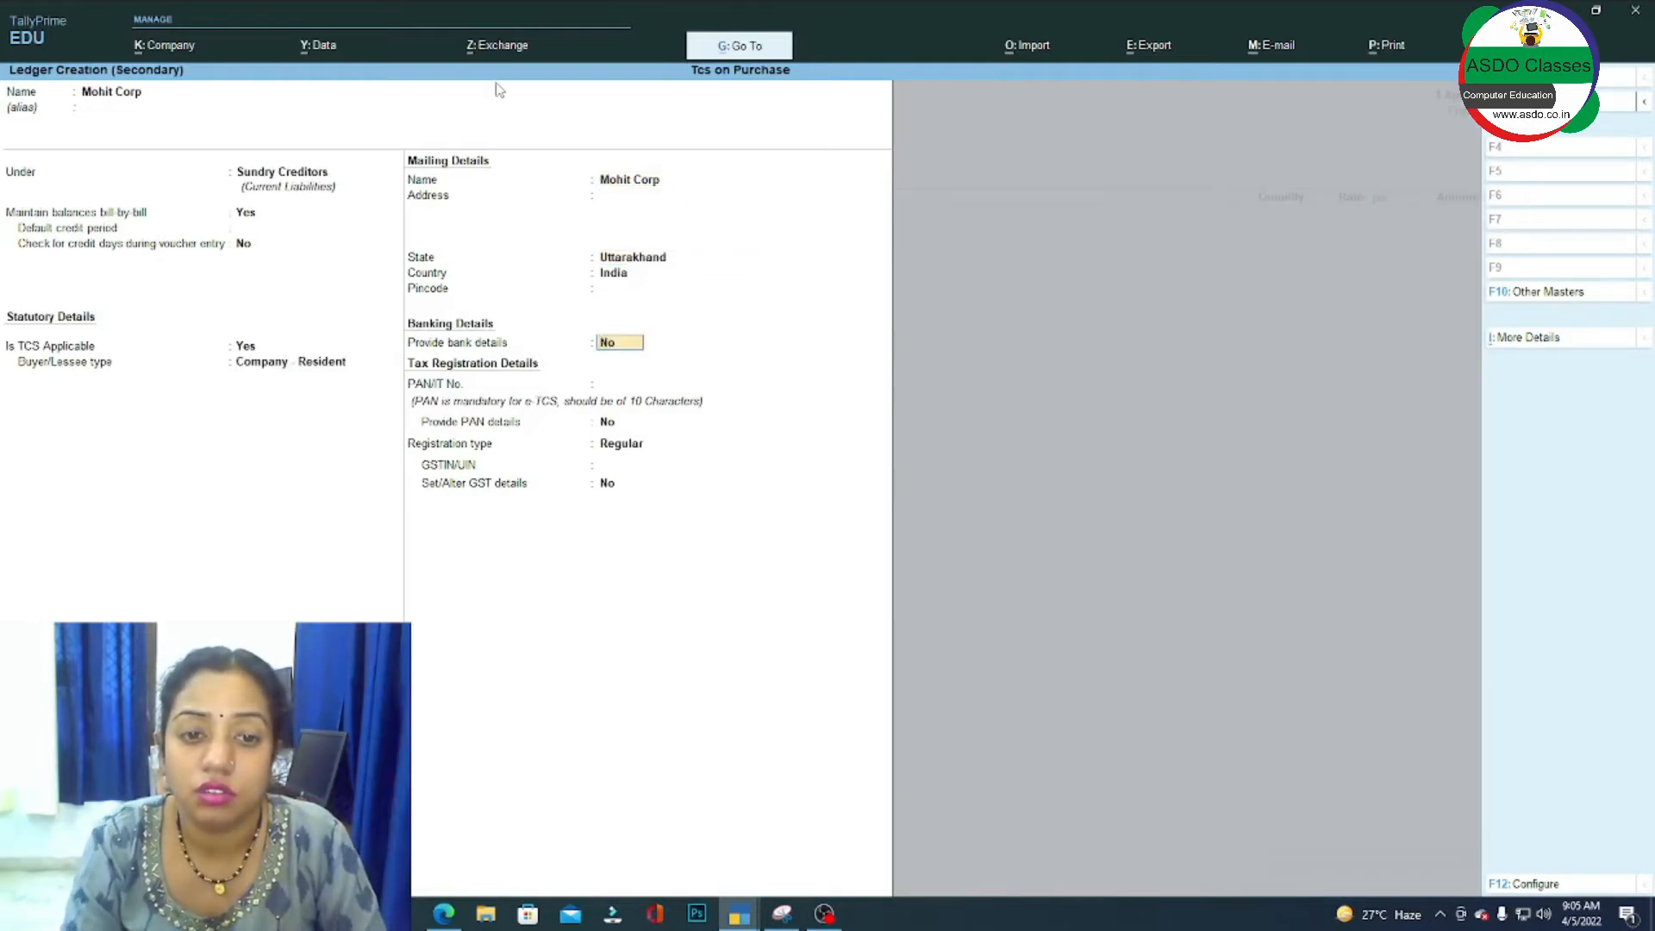
pyautogui.press('BackSpace')
pyautogui.press('BackSpace')
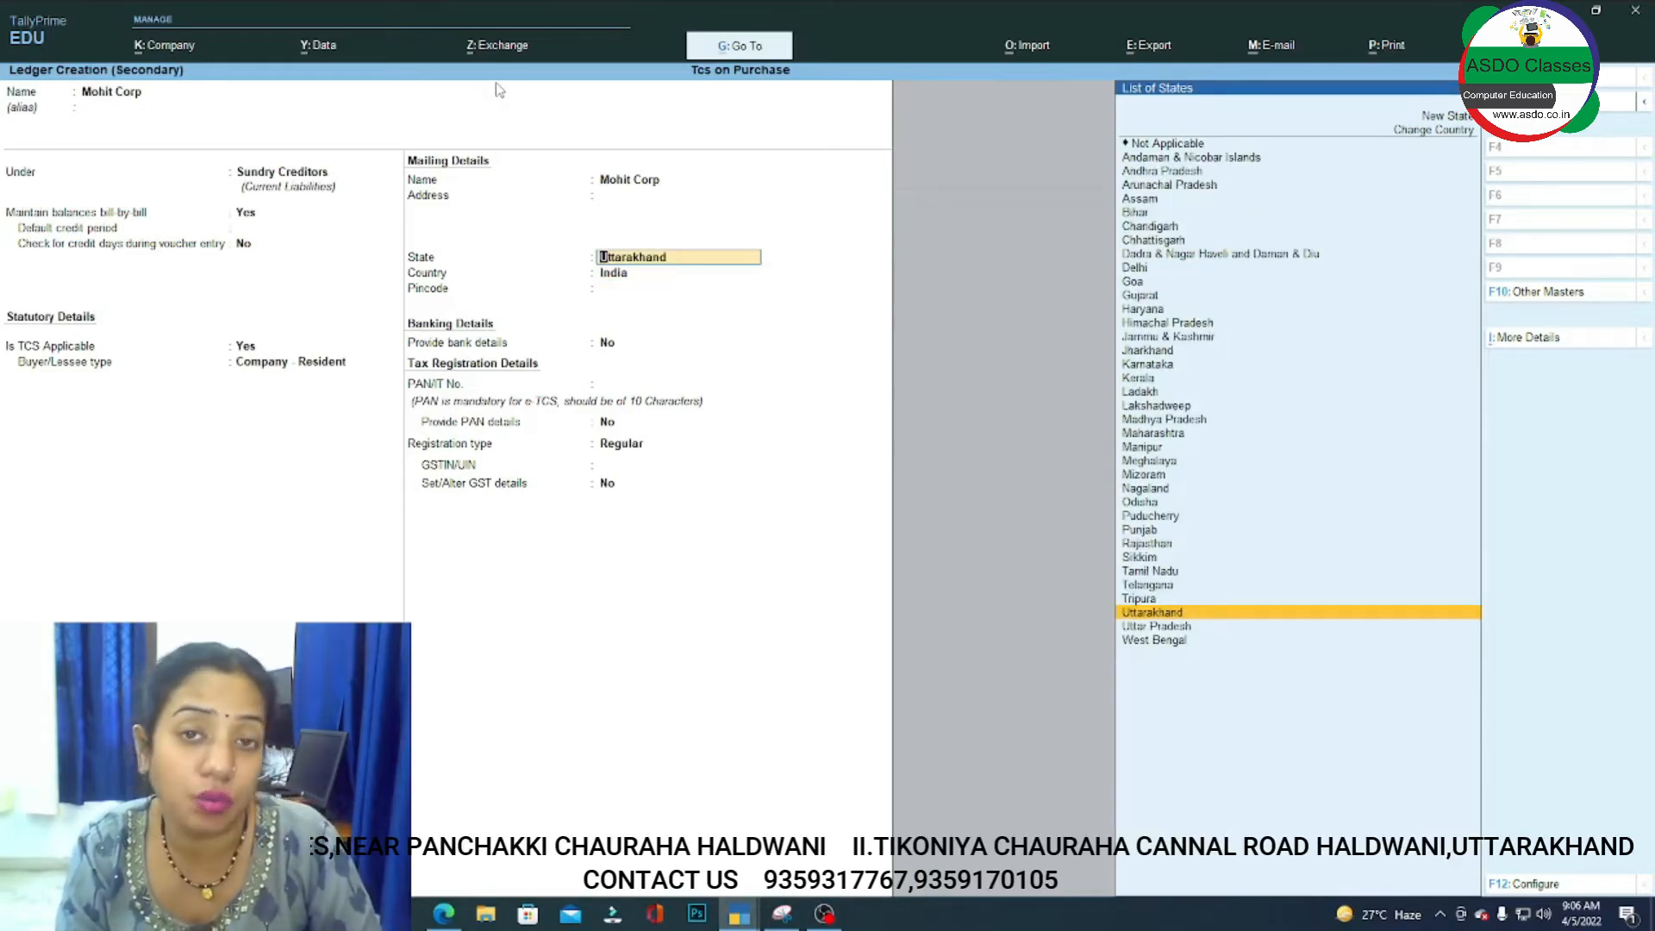
pyautogui.press('Return')
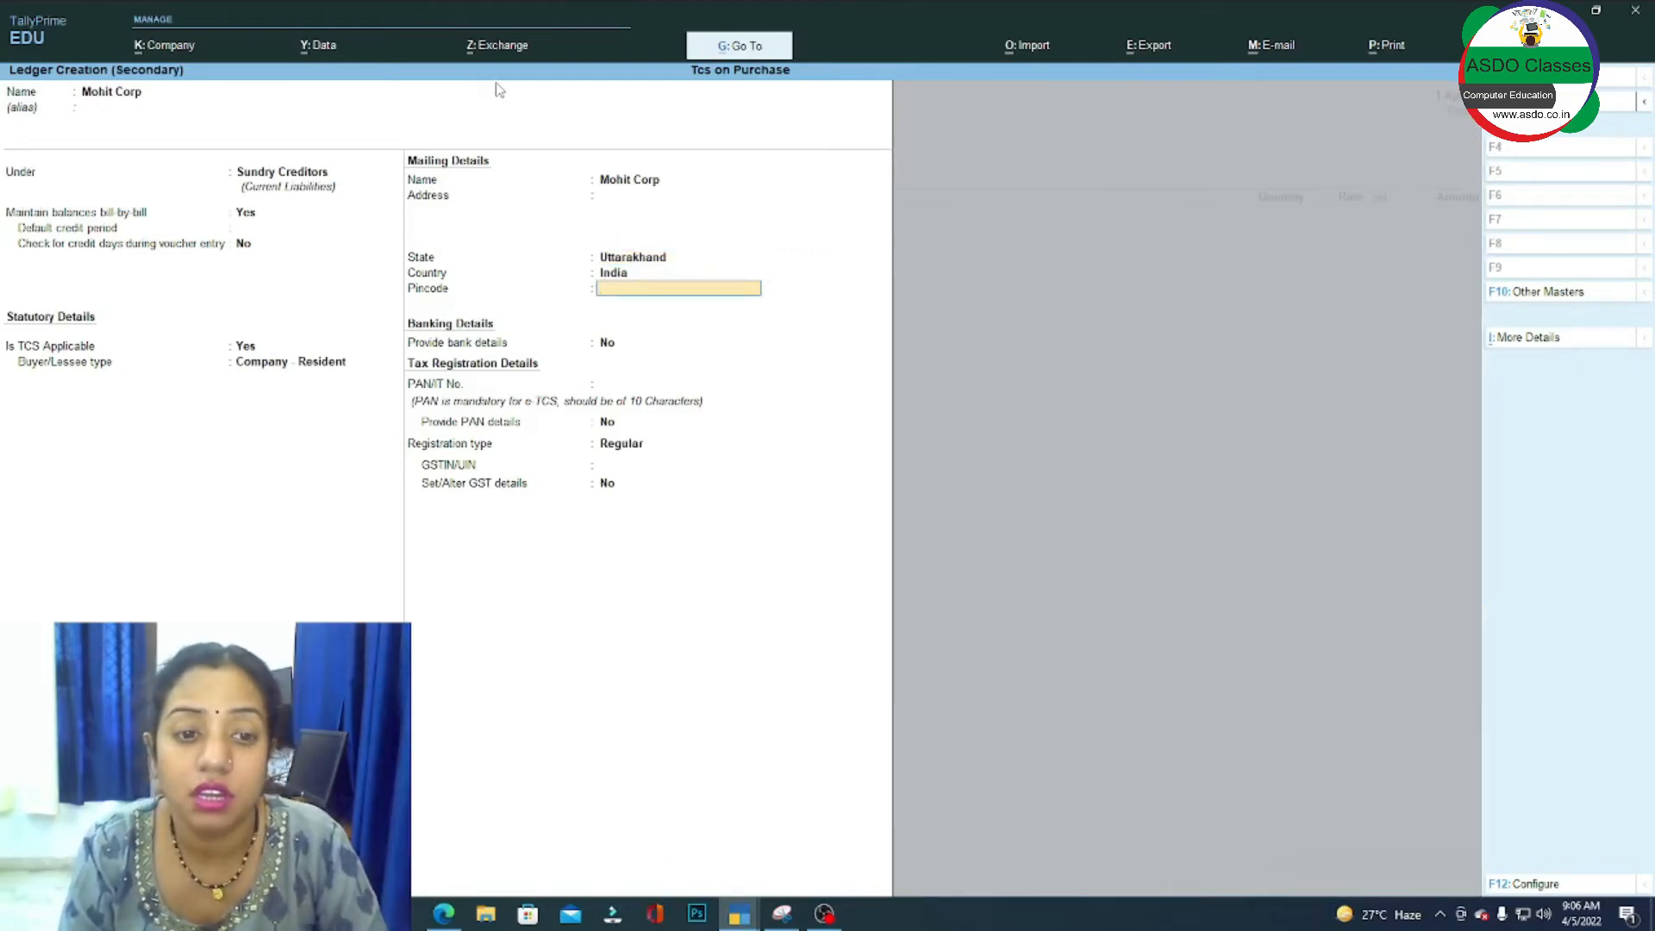
pyautogui.press('Return')
pyautogui.press('Return')
pyautogui.press('Return')
pyautogui.press('Return')
# Keep the supplier's registration type as Regular, enter its GSTIN/UIN, leave Set/Alter GST details at No, and save the ledger.
pyautogui.press('Return')
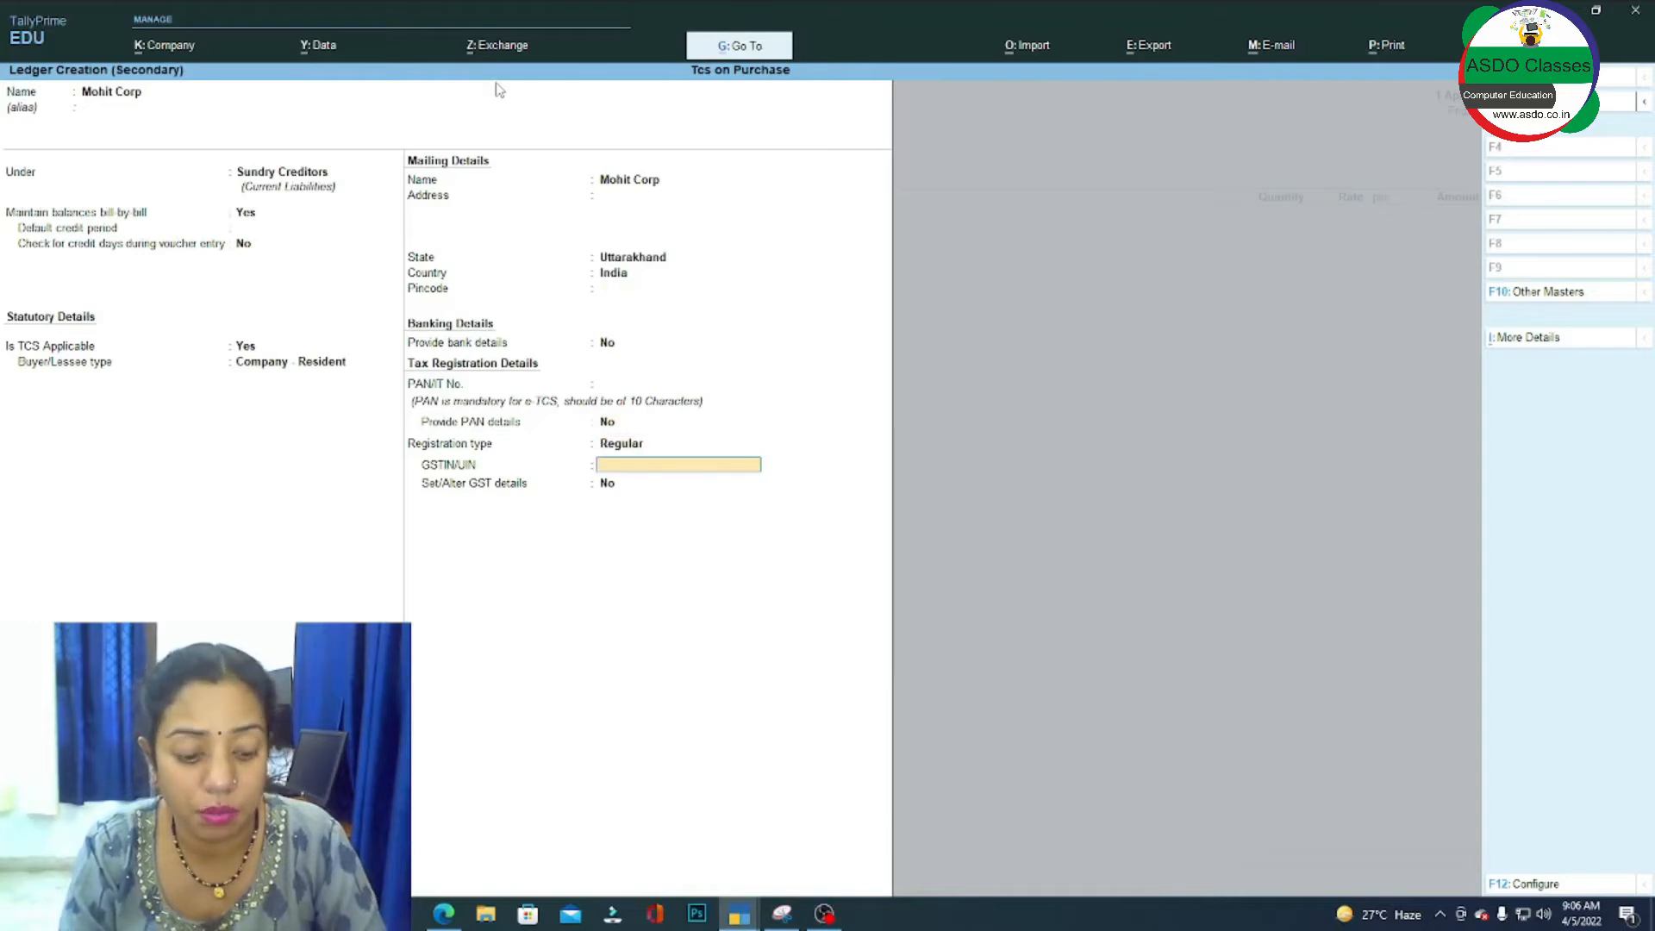
pyautogui.write('IIJ53426759F')
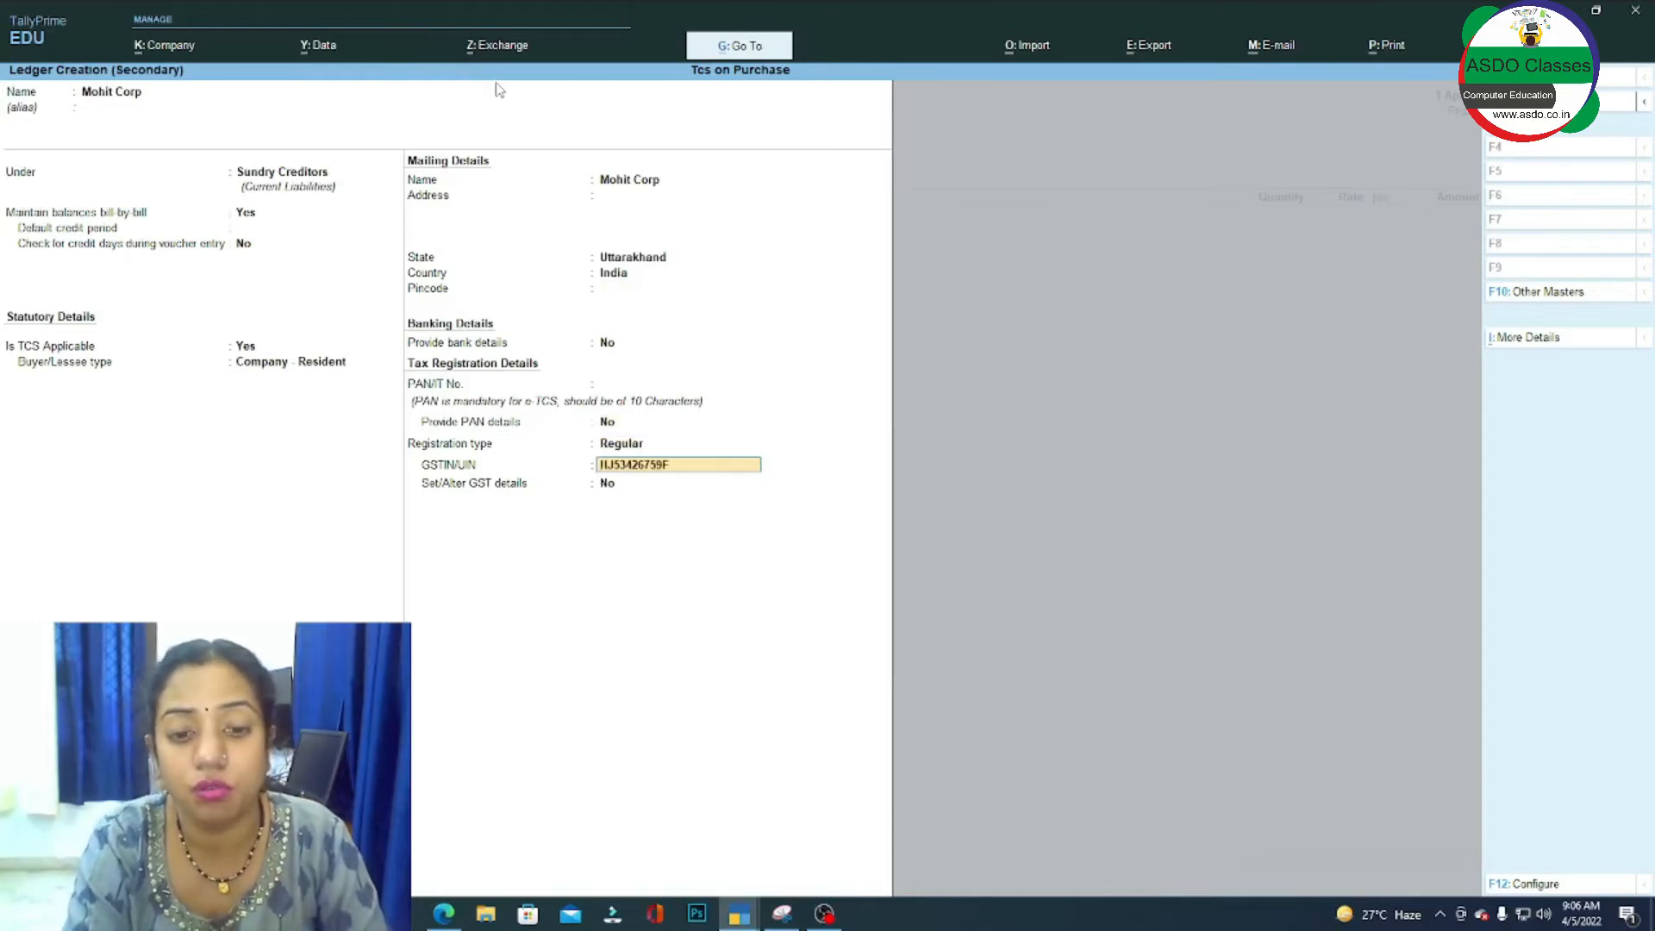
pyautogui.write('KSD')
pyautogui.press('Return')
pyautogui.press('Return')
pyautogui.press('Return')
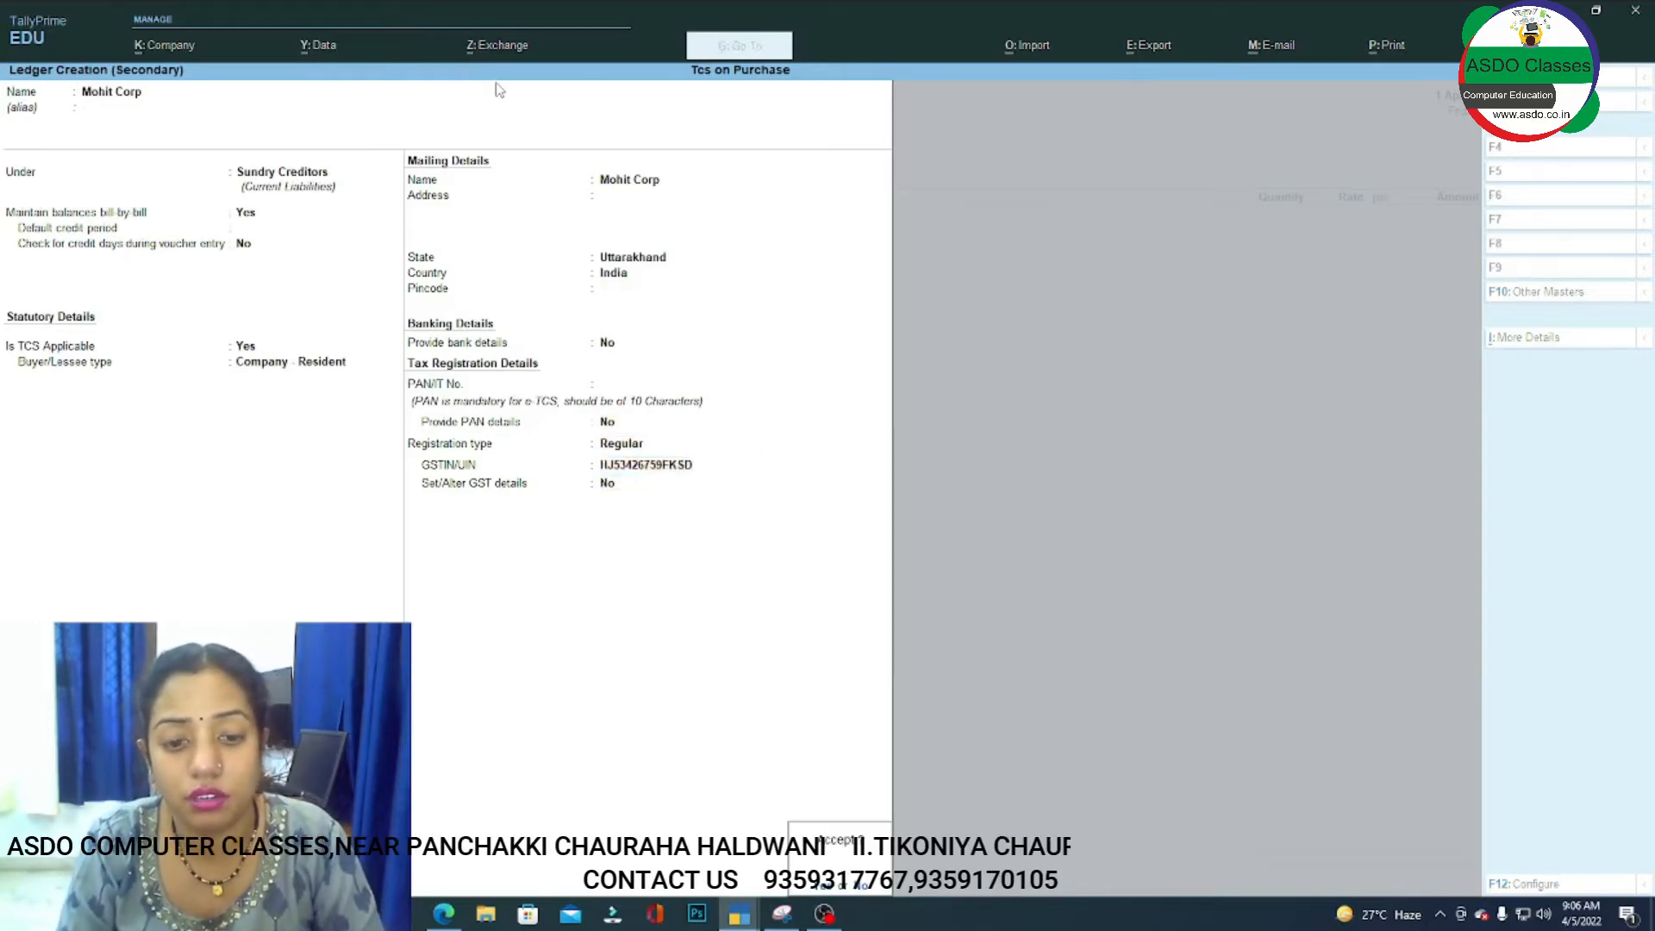
pyautogui.press('Return')
# Leave the voucher's receipt details blank and accept the party details for Mohit Corp.
pyautogui.press('Return')
pyautogui.press('Return')
pyautogui.press('Return')
pyautogui.press('Return')
pyautogui.press('Return')
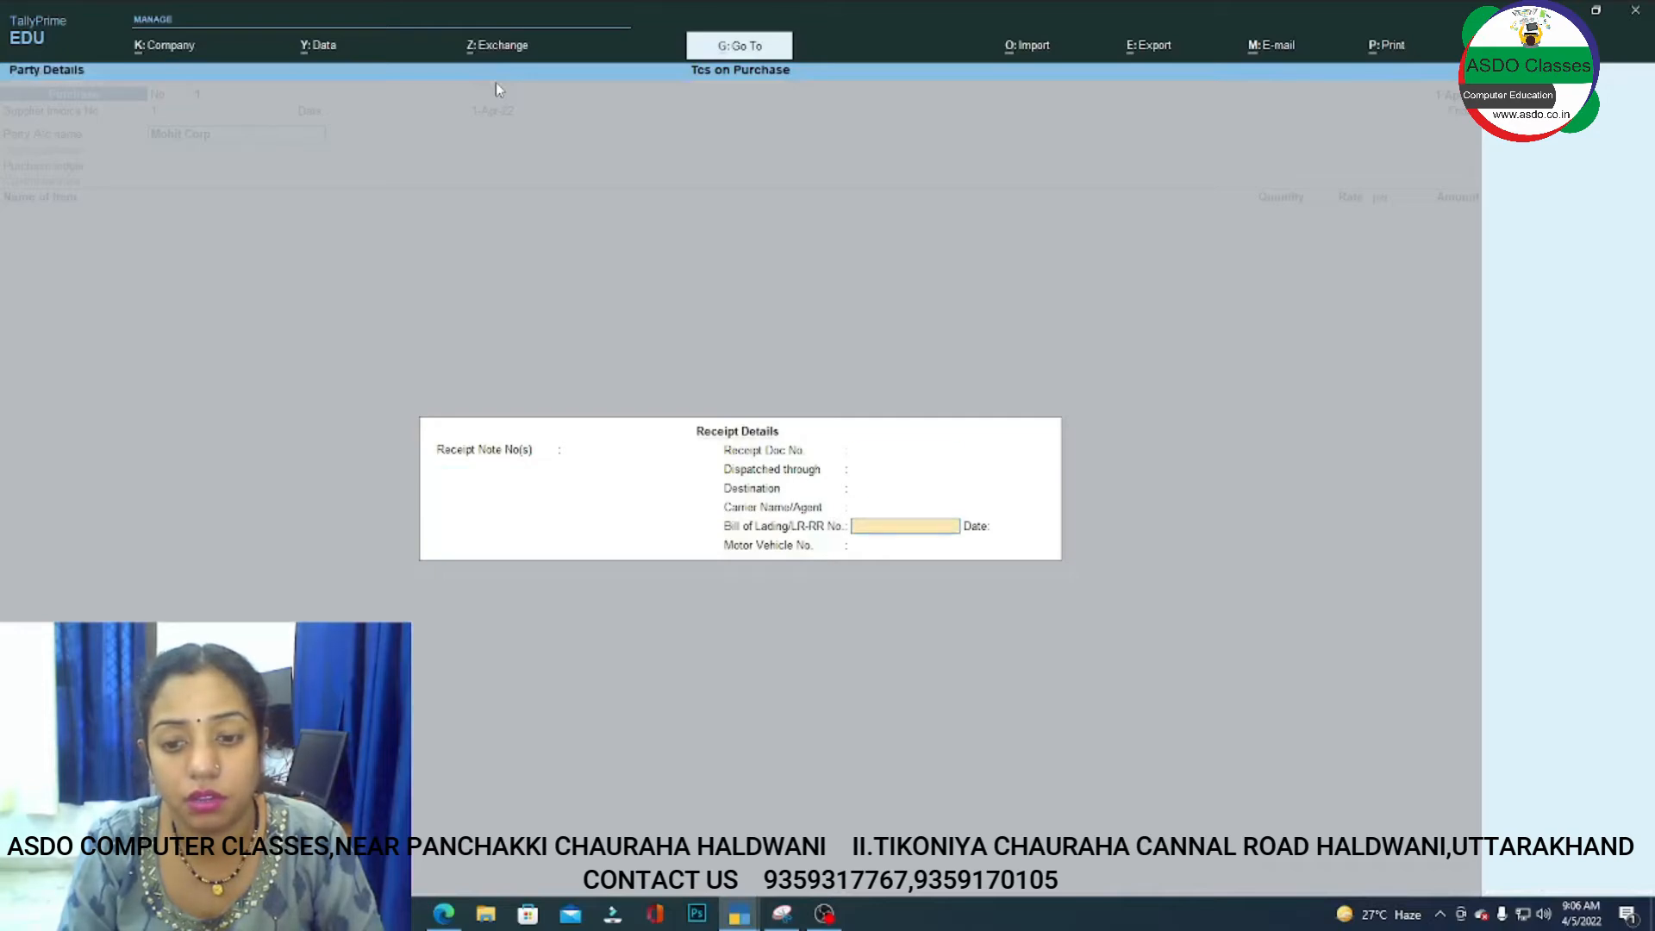
pyautogui.press('Return')
pyautogui.press('Return')
pyautogui.press('Return')
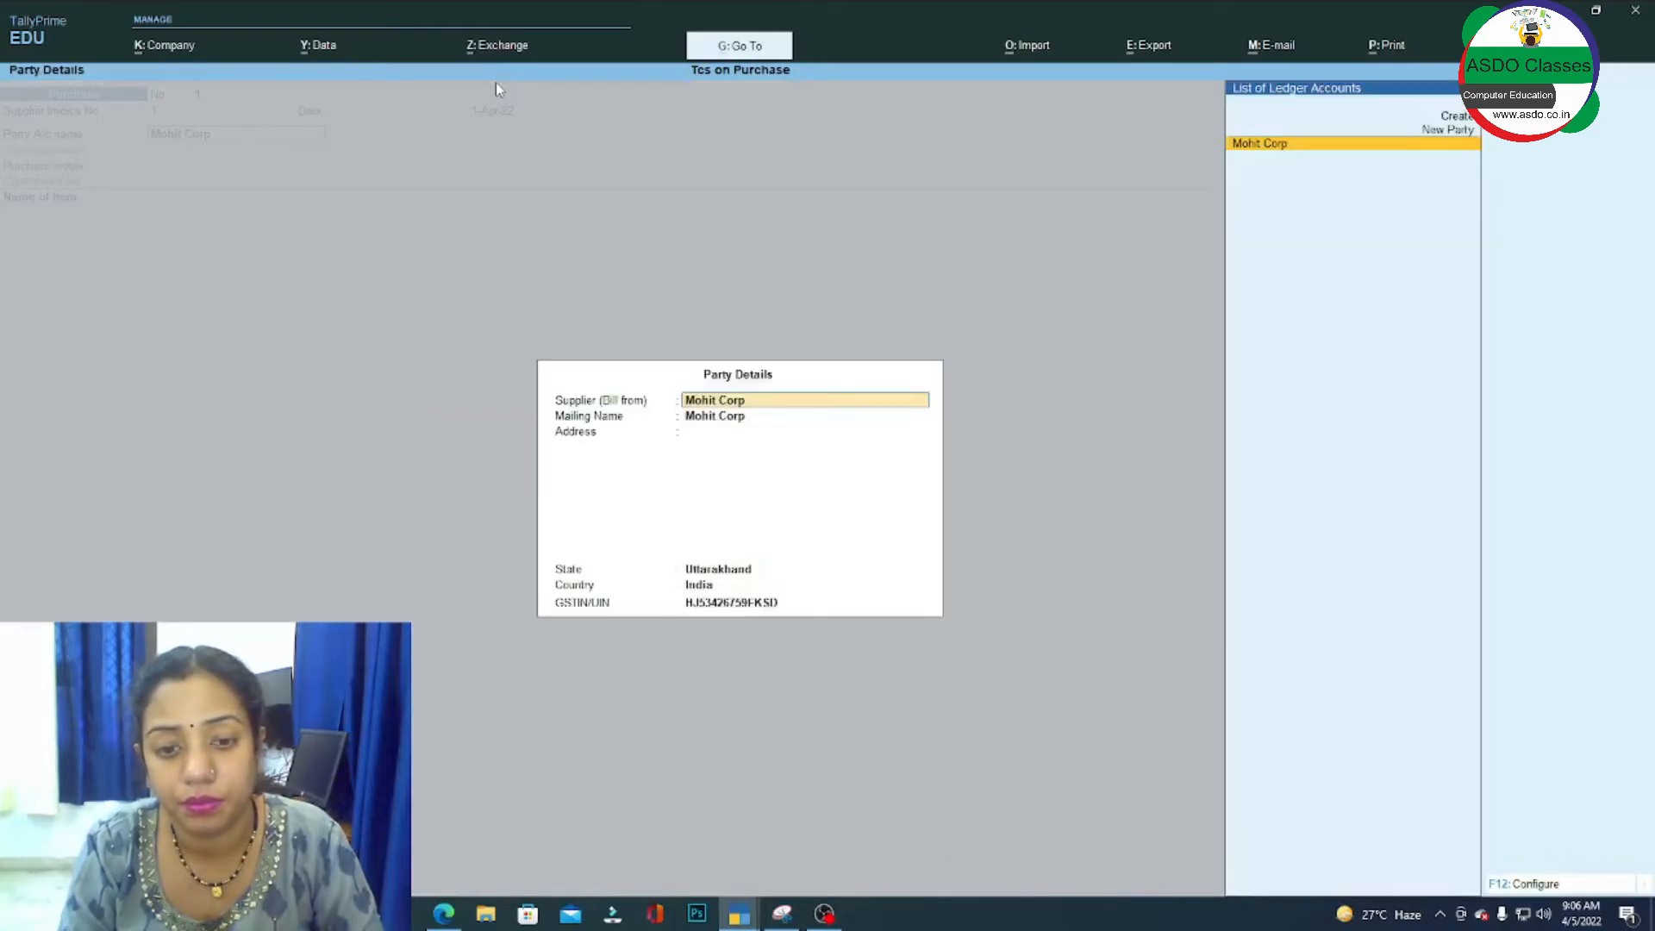
pyautogui.press('Return')
pyautogui.press('Return')
pyautogui.press('Return')
pyautogui.press('Return')
pyautogui.press('Return')
pyautogui.press('Return')
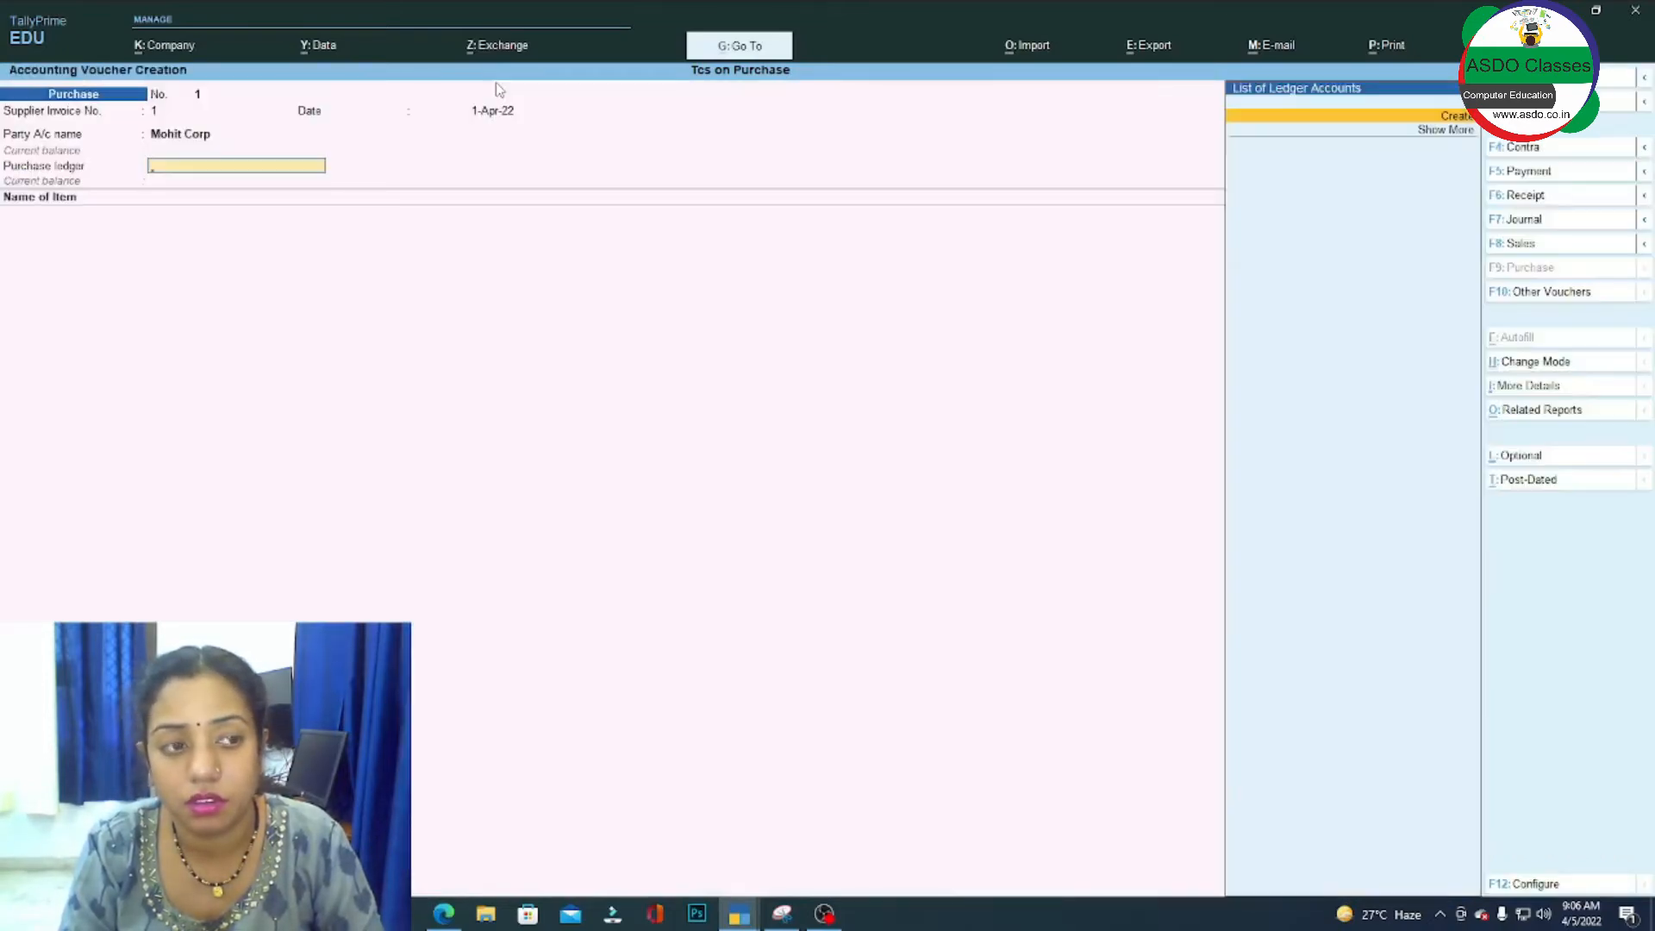
# Create a ledger named Purchase under Purchase Accounts with ledger type Not Applicable and GST applicable.
pyautogui.hotkey('alt', 'c')
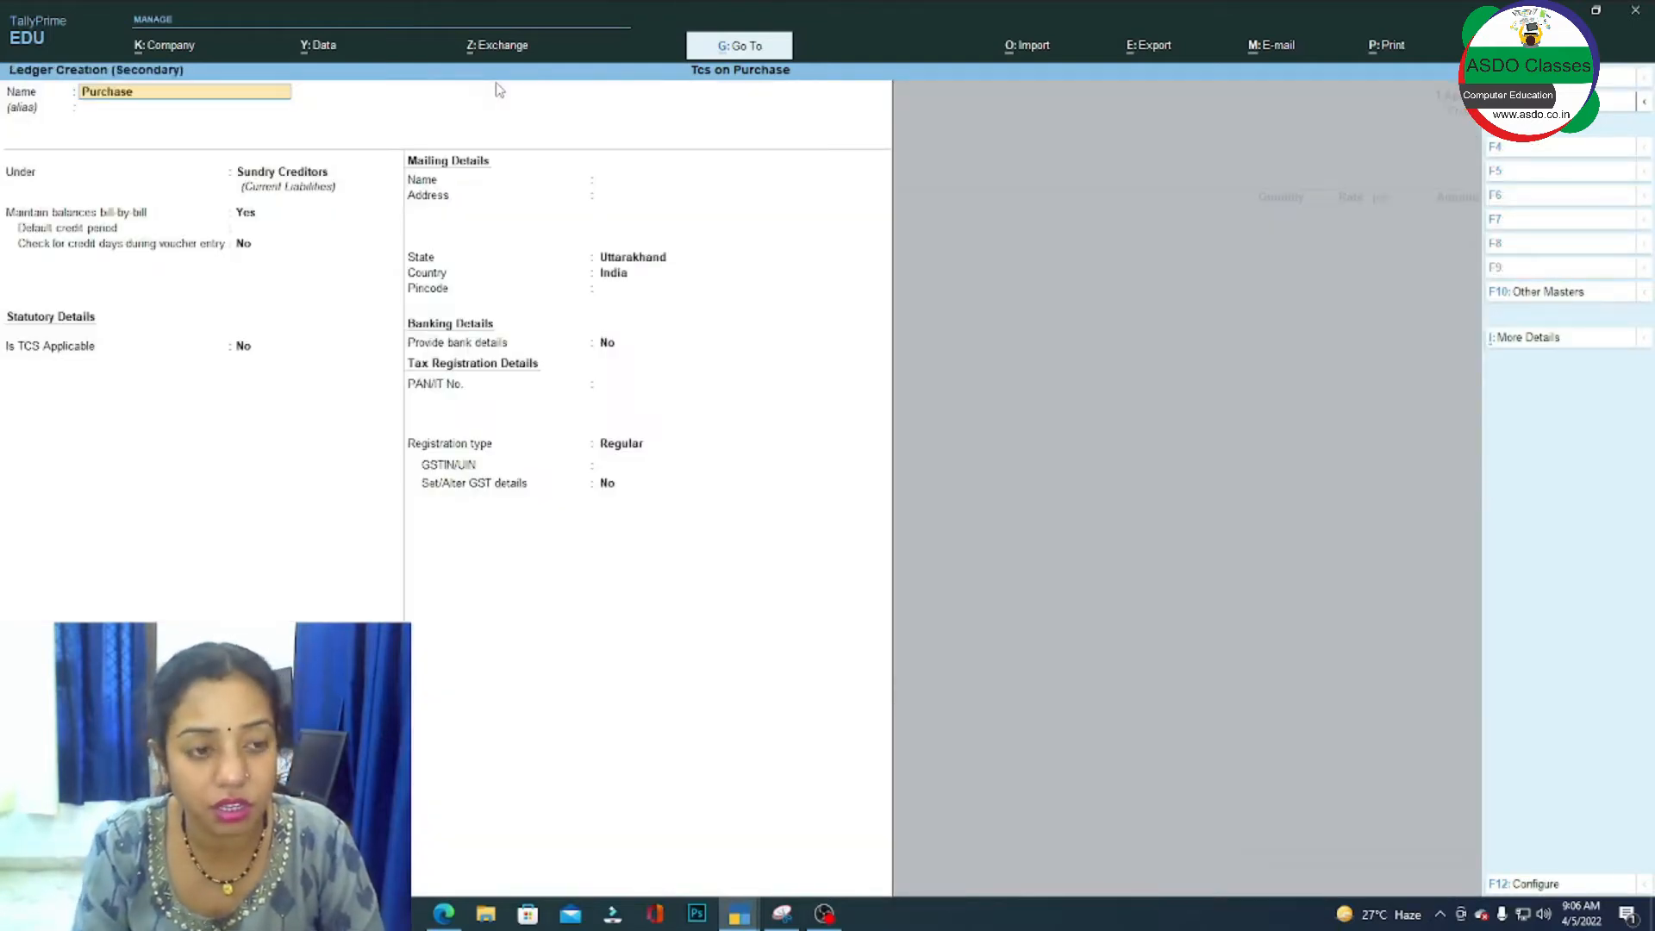
pyautogui.press('Return')
pyautogui.write('Pu')
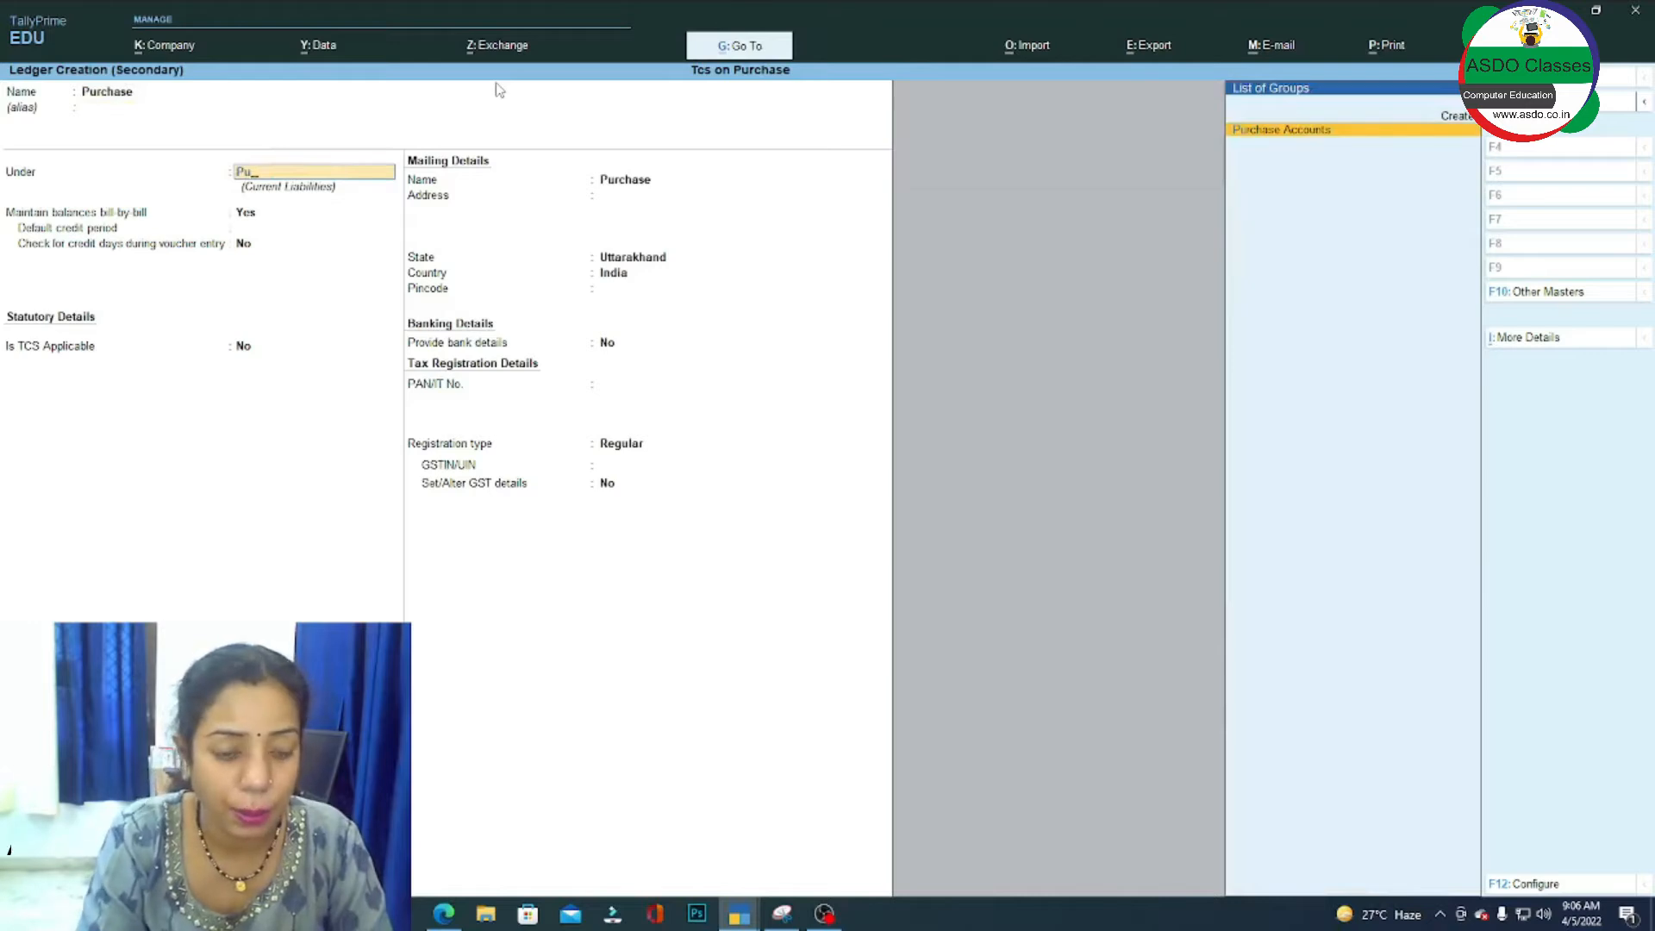
pyautogui.press('Return')
pyautogui.press('Return')
pyautogui.press('Return')
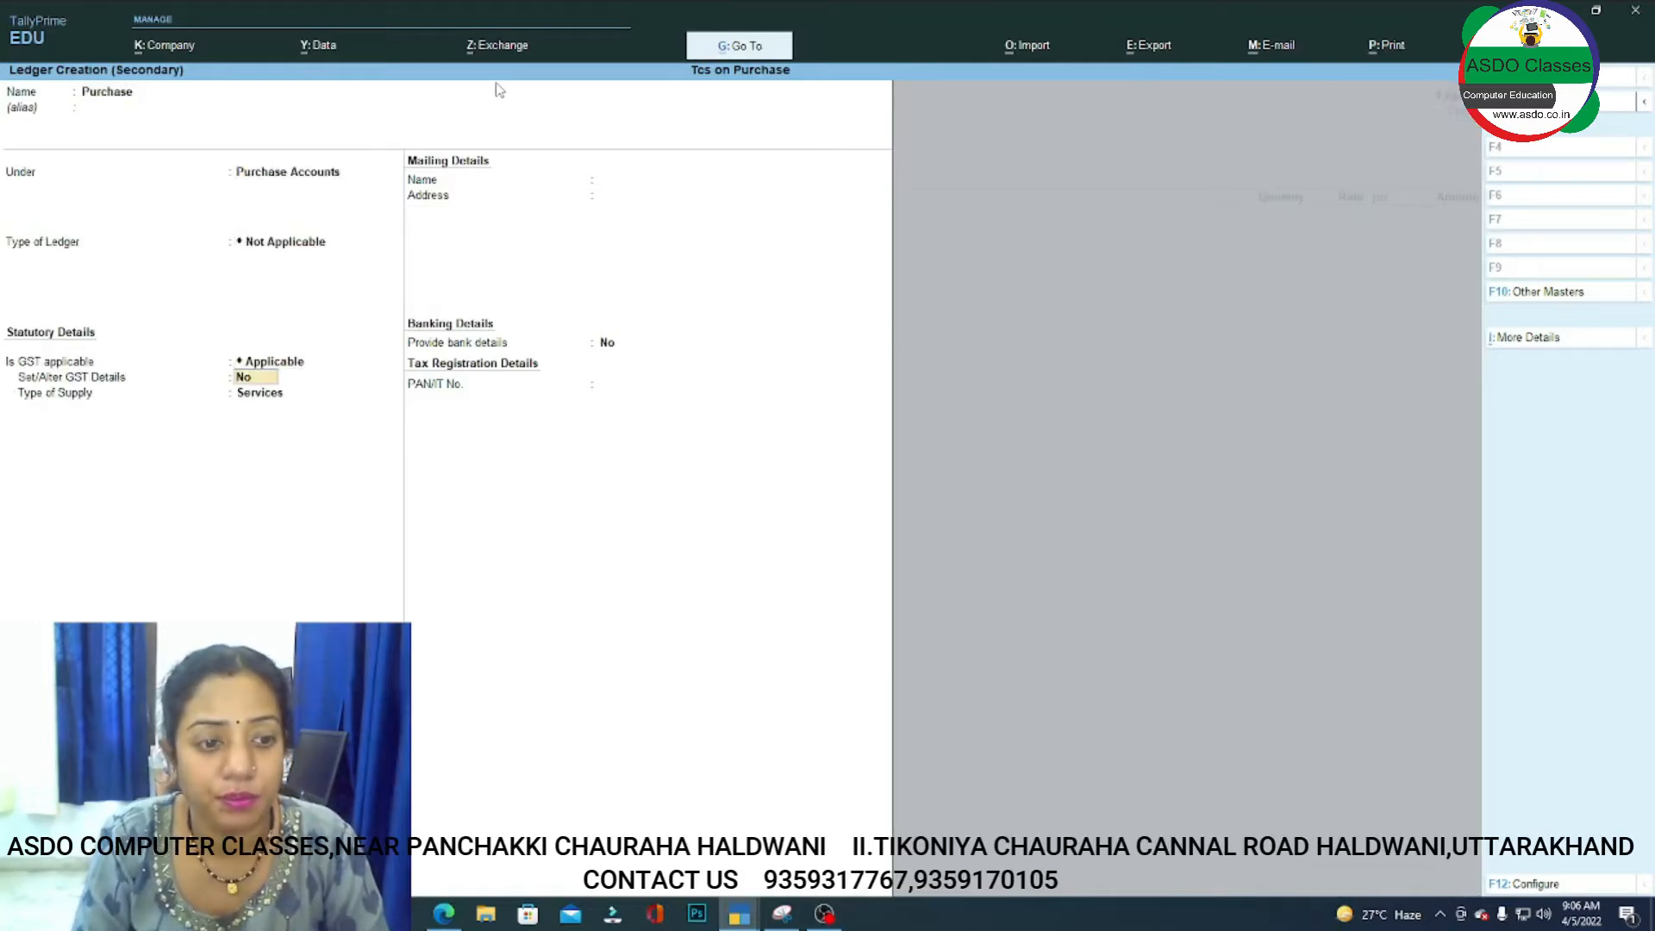
# Set the Purchase ledger's GST details to nature of transaction Purchase Taxable, taxability Taxable and integrated tax 18%.
pyautogui.press('y')
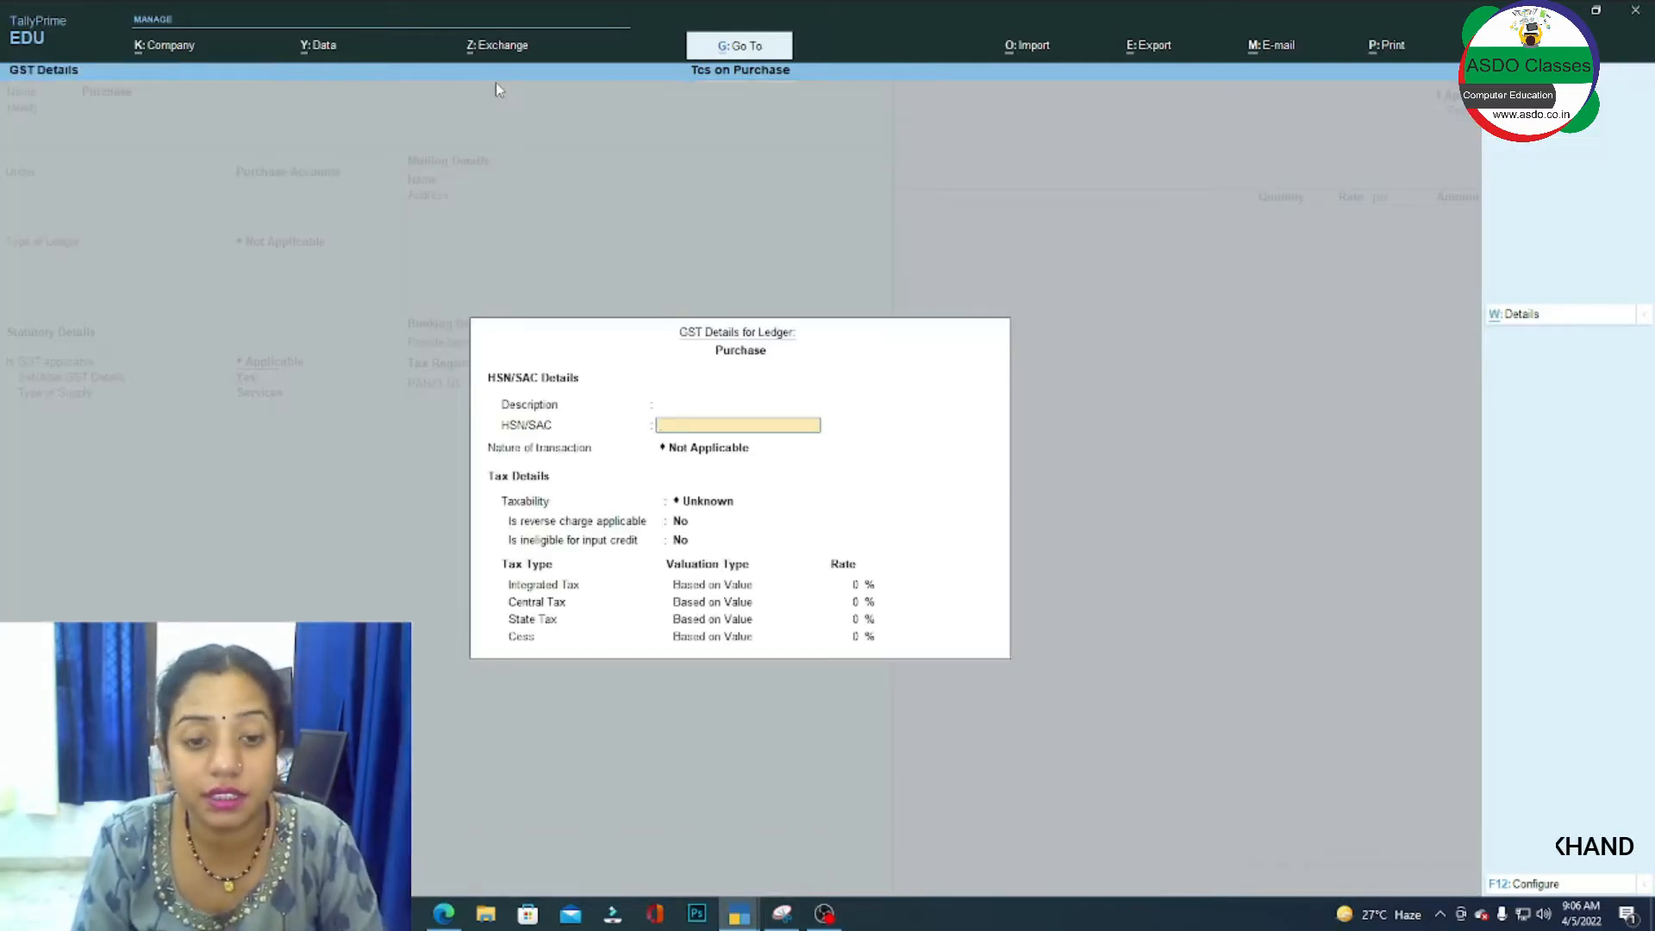
pyautogui.press('Return')
pyautogui.write('Pu')
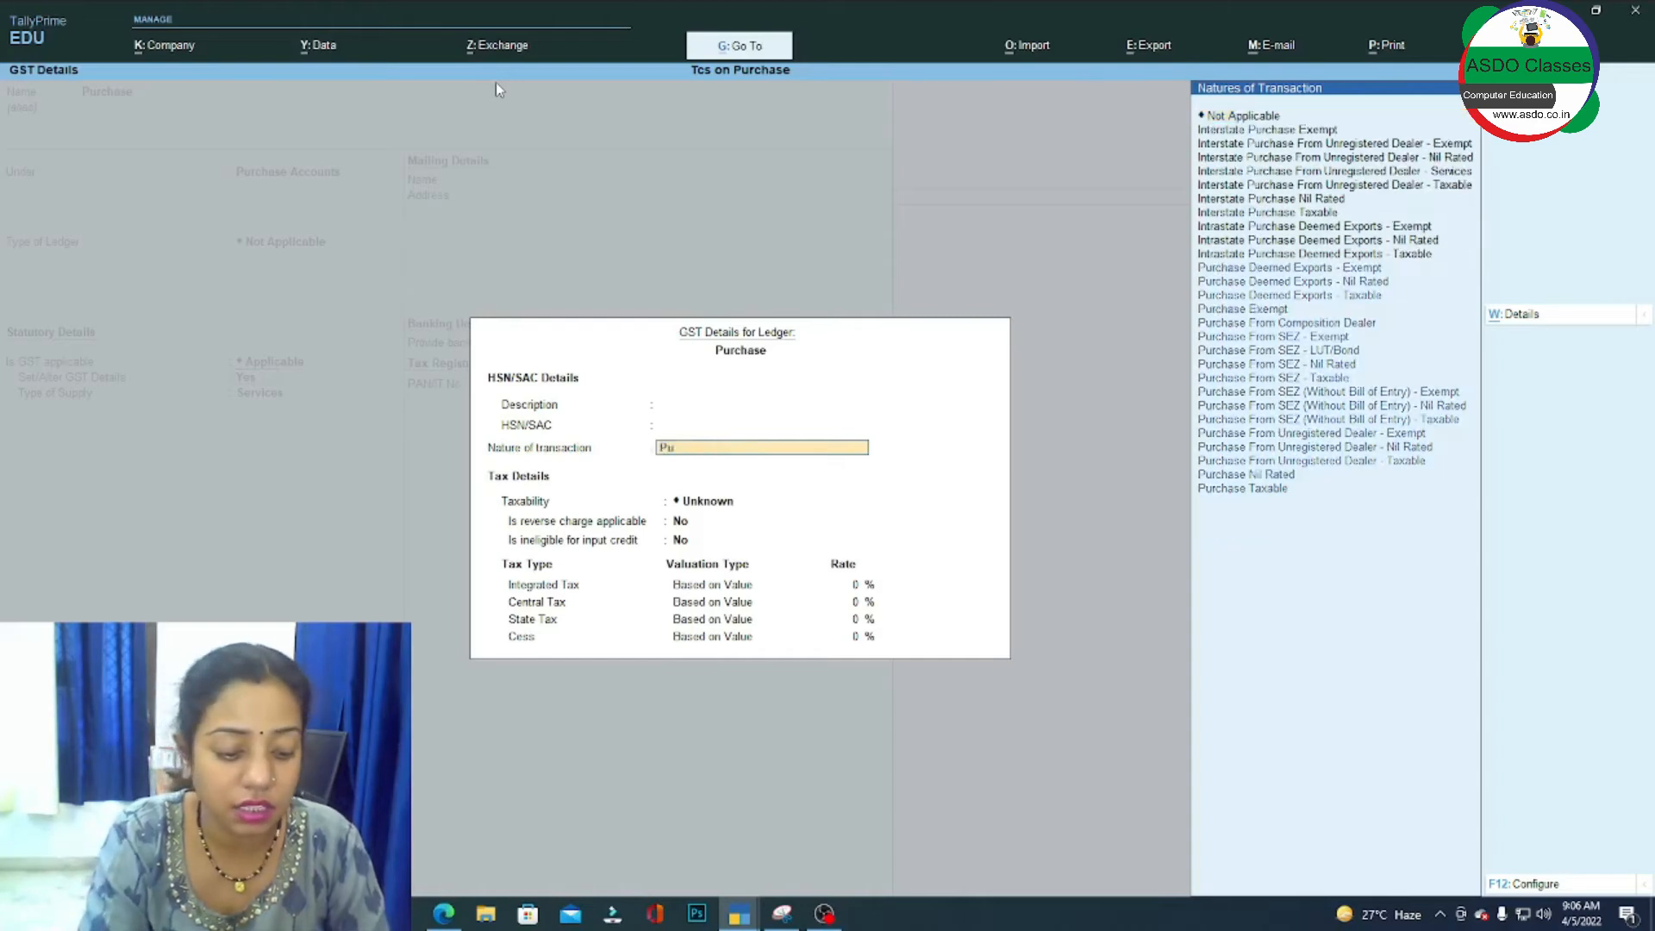
pyautogui.press('Down')
pyautogui.press('Down')
pyautogui.press('Down')
pyautogui.press('Down')
pyautogui.press('Down')
pyautogui.press('Down')
pyautogui.press('Down')
pyautogui.press('Down')
pyautogui.press('Down')
pyautogui.press('Down')
pyautogui.press('Down')
pyautogui.press('Down')
pyautogui.press('Down')
pyautogui.press('Down')
pyautogui.press('Down')
pyautogui.press('Down')
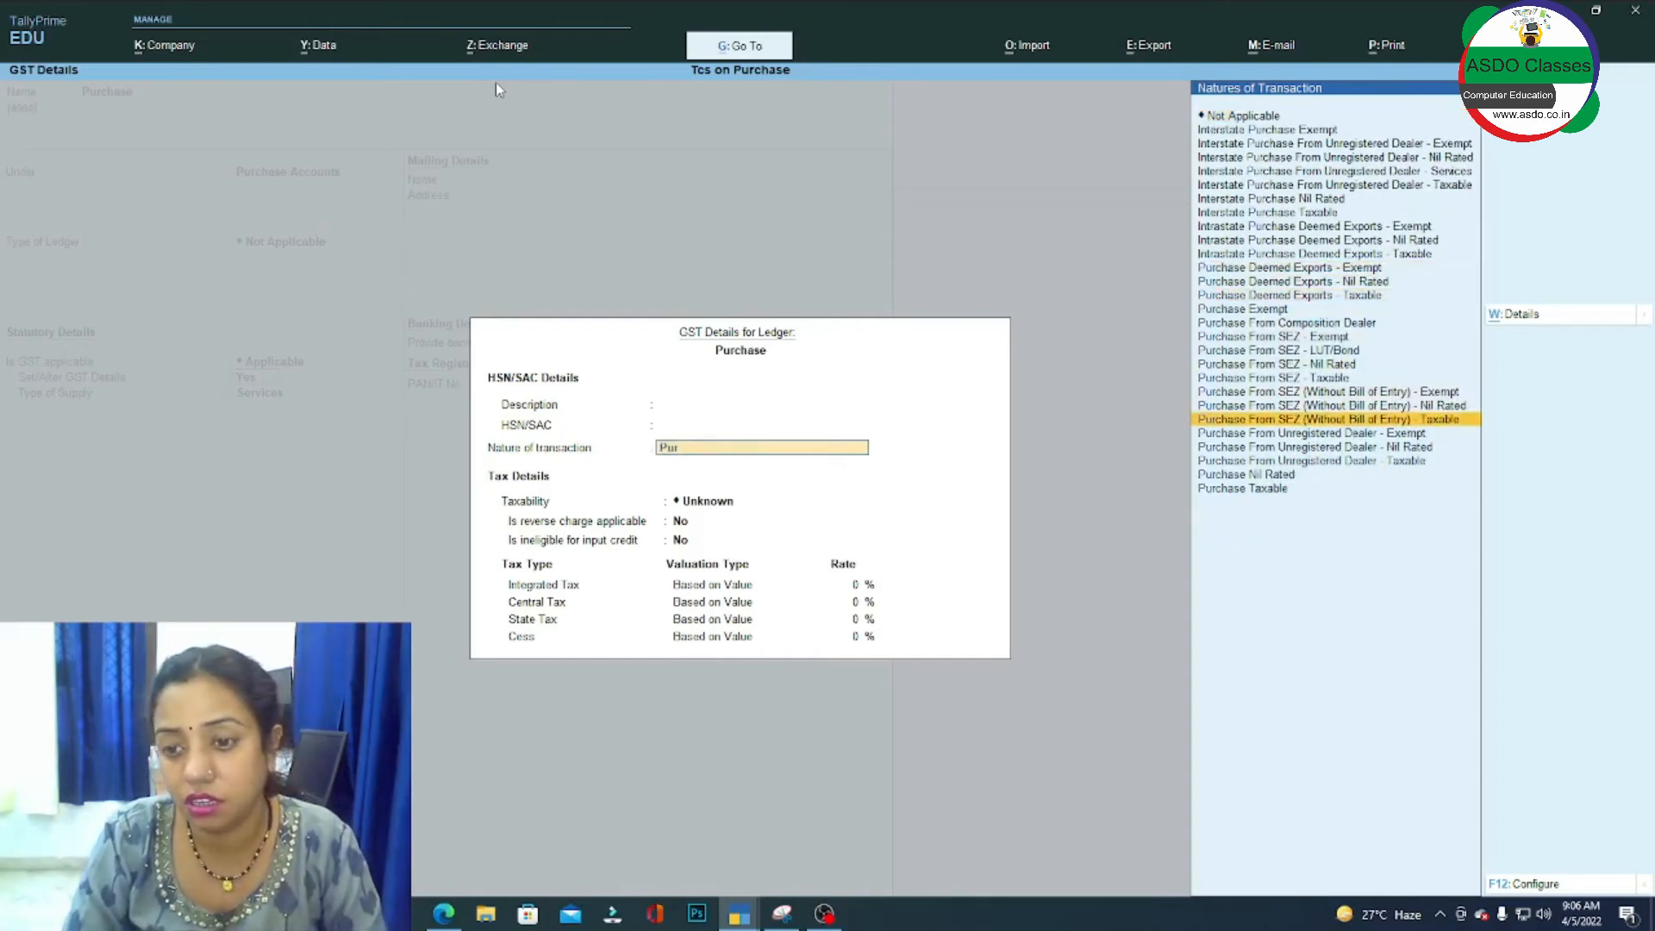
pyautogui.press('Return')
pyautogui.press('Return')
pyautogui.press('Return')
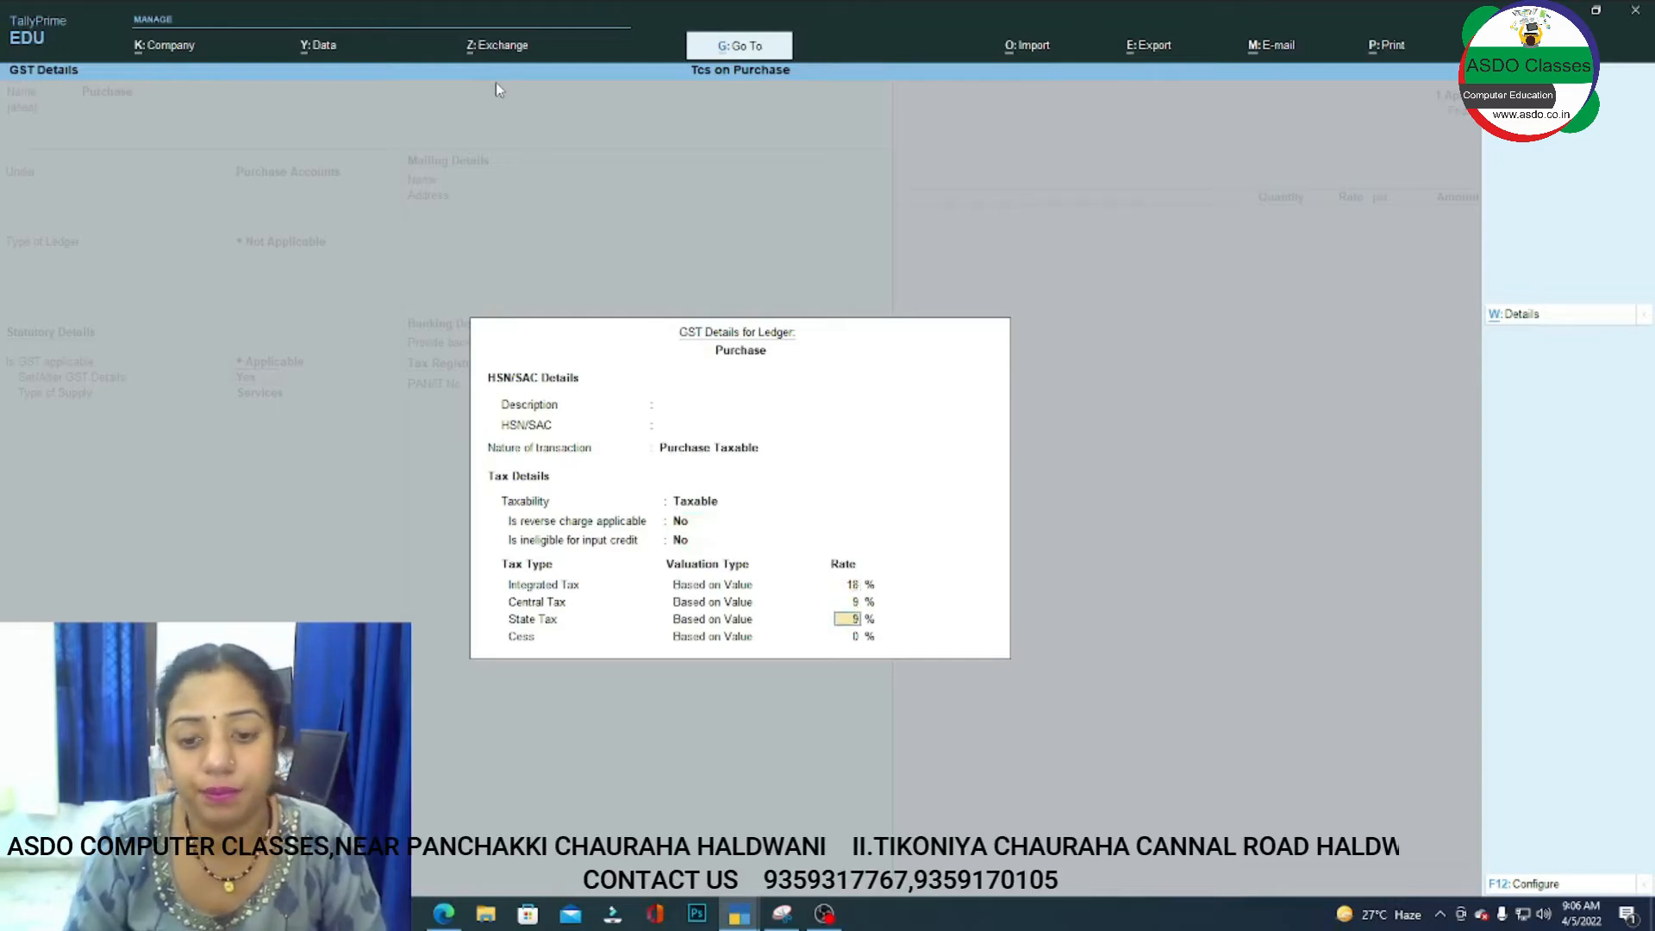
pyautogui.press('Return')
pyautogui.press('Return')
# Change the Purchase ledger's type of supply to Goods and save the ledger.
pyautogui.press('Up')
pyautogui.press('Return')
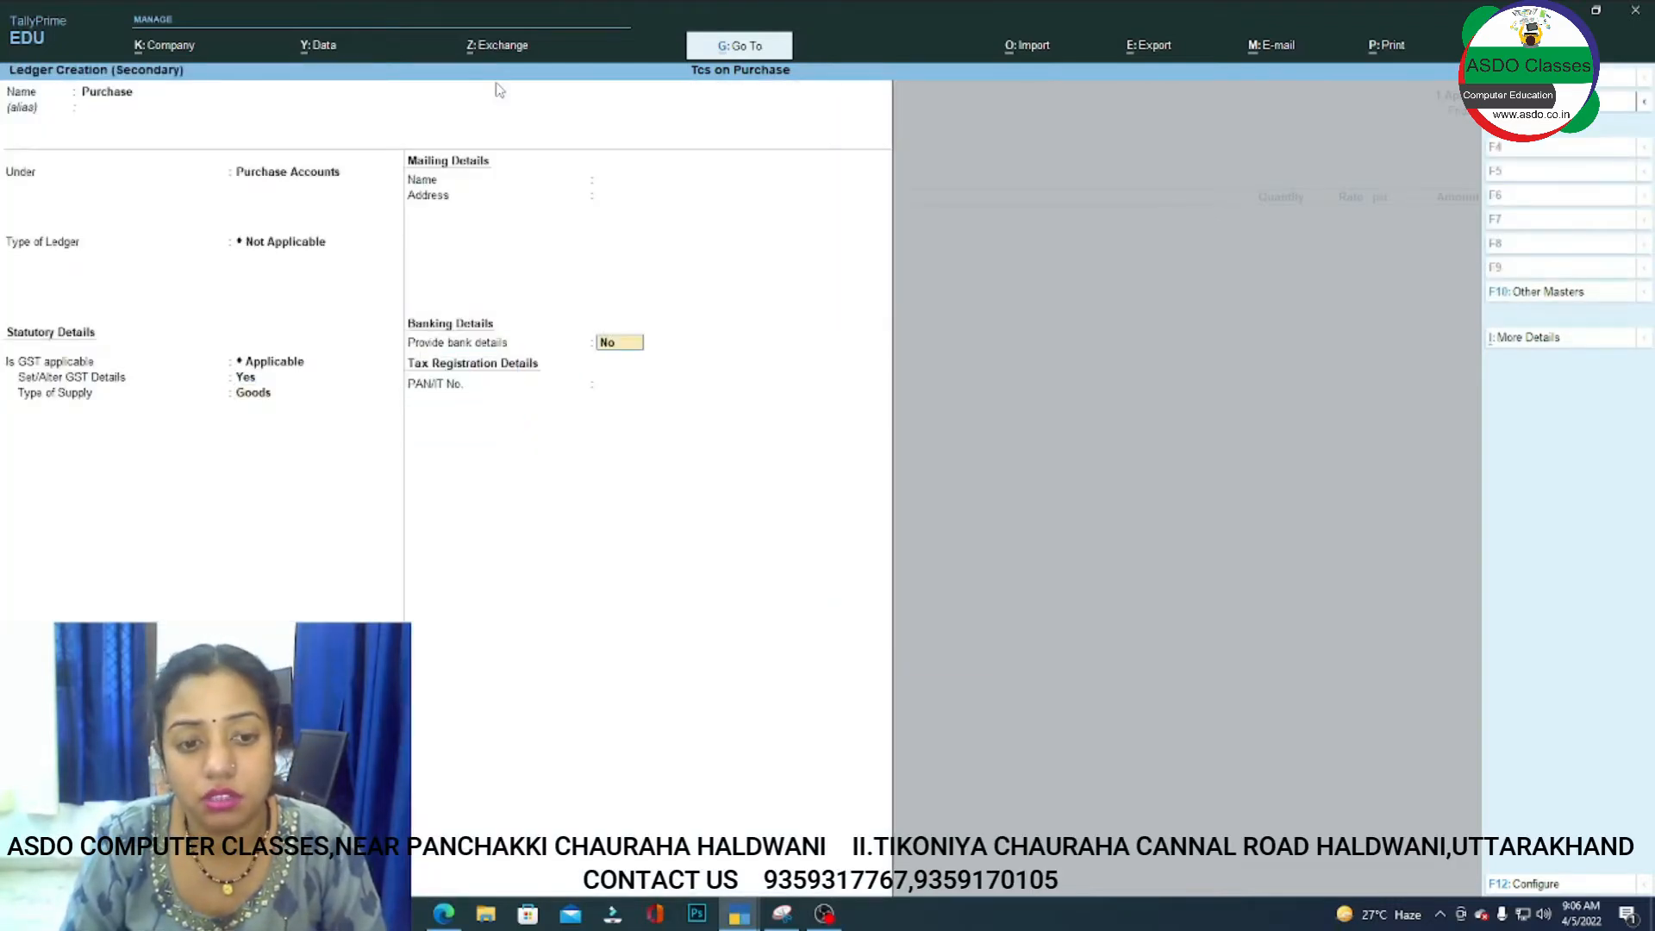
pyautogui.hotkey('ctrl', 'a')
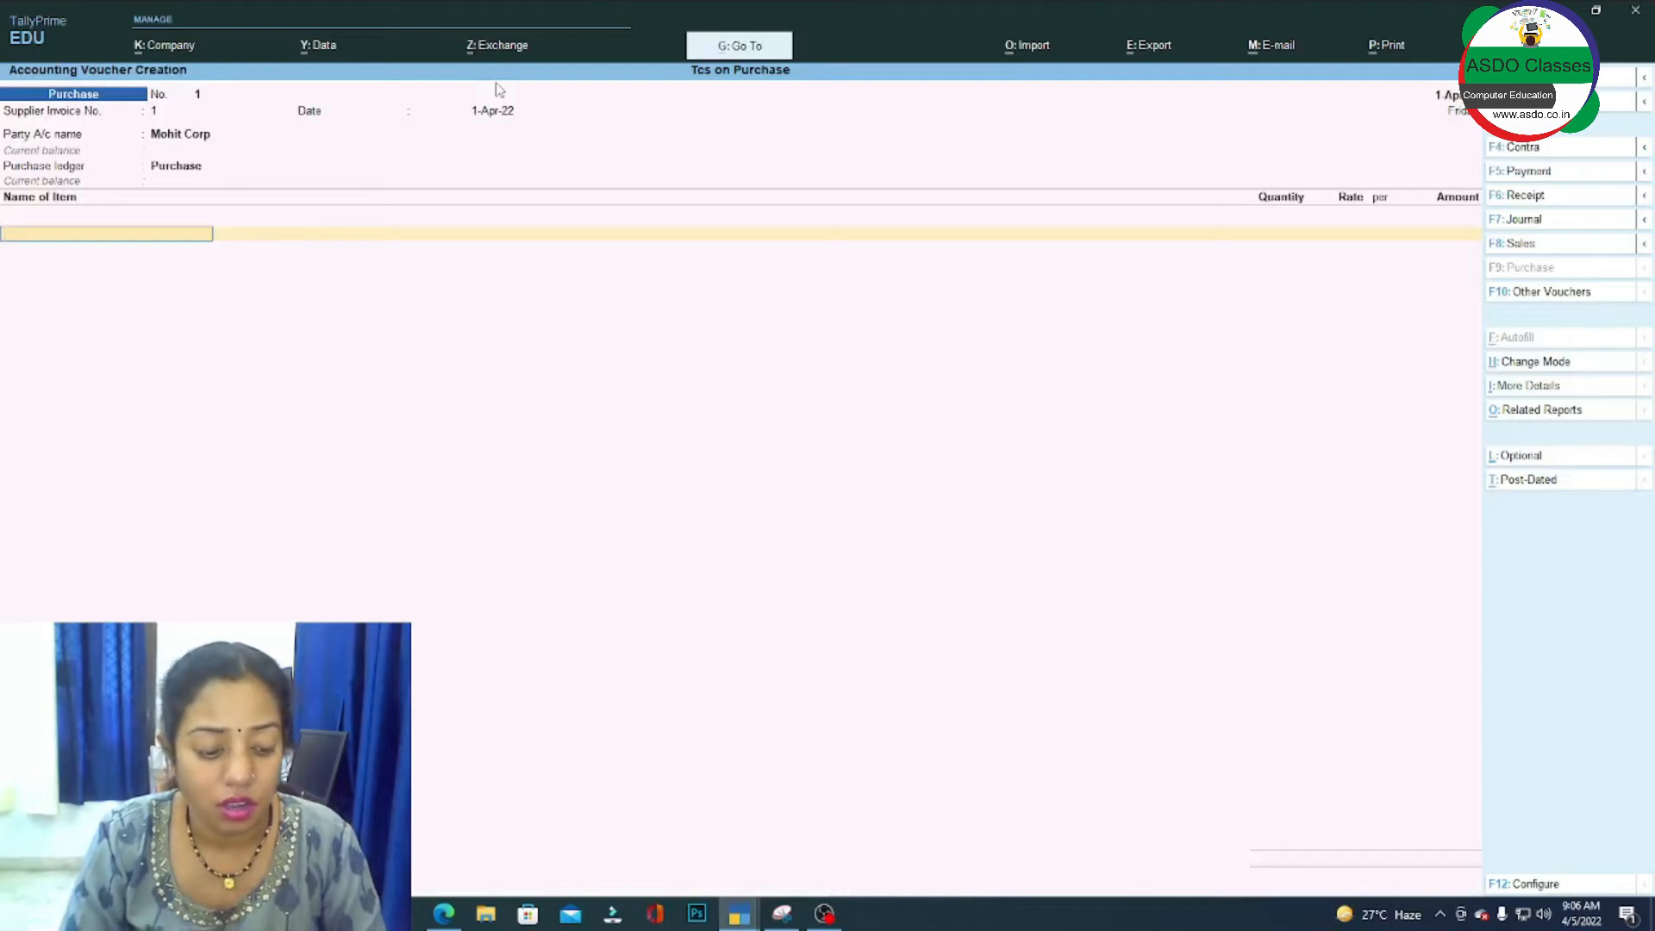
# Start a new stock item from the voucher and examine the TCS rates table for FY 2021-22 in the Edge browser.
pyautogui.hotkey('alt', 'c')
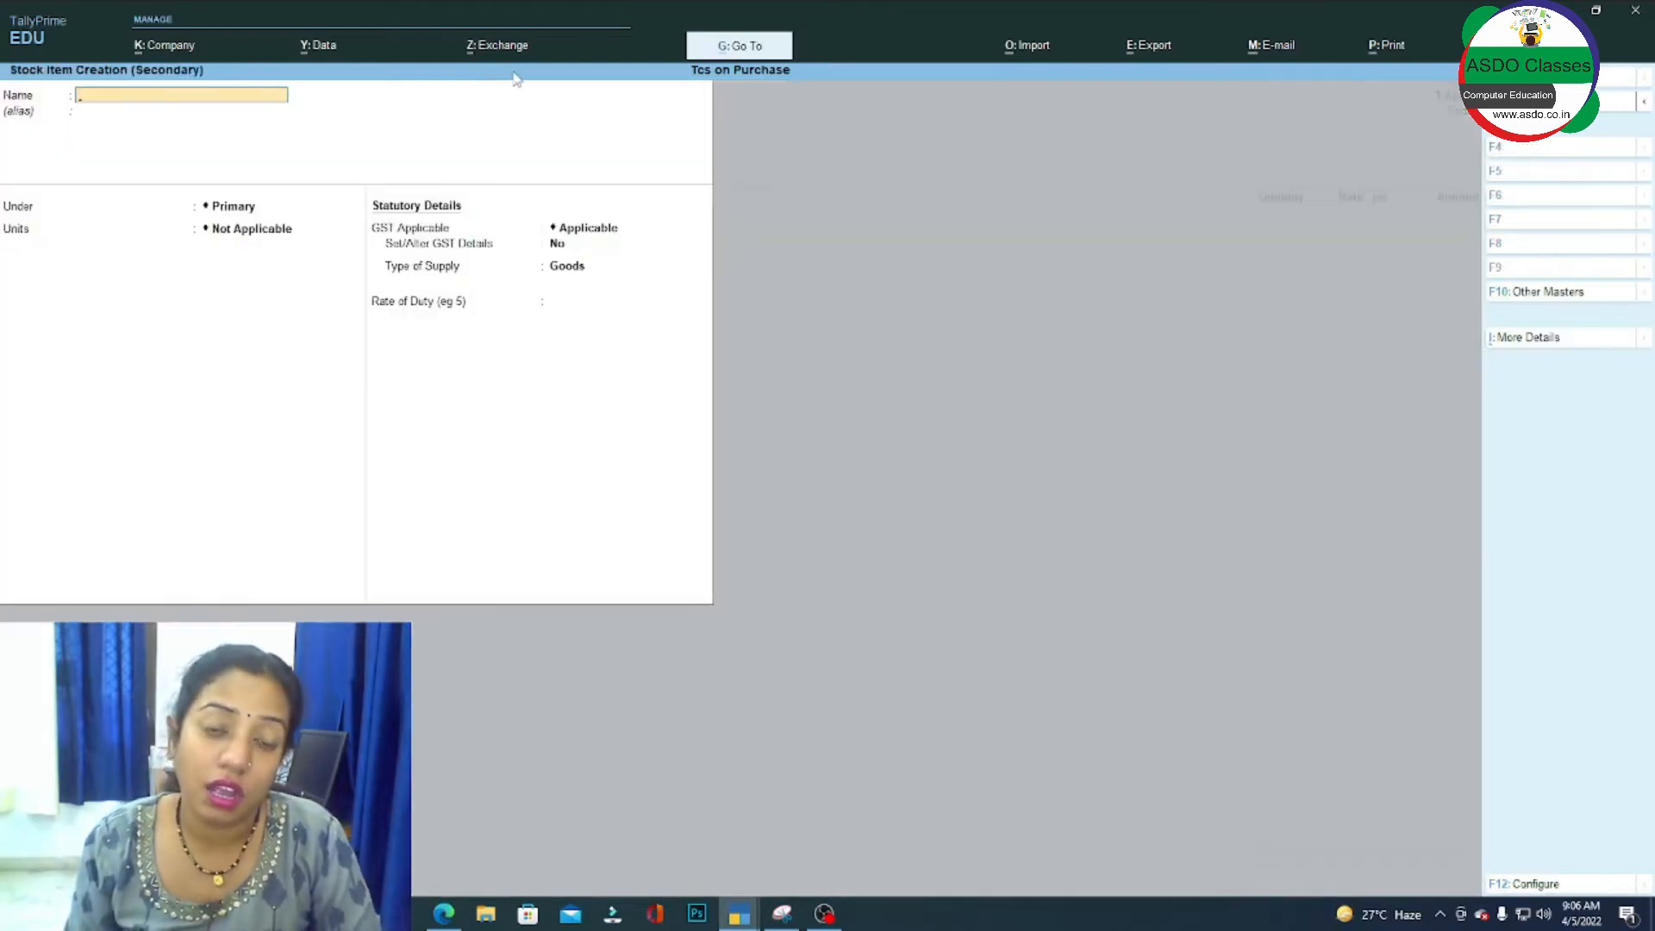
pyautogui.hotkey('alt', 'Tab')
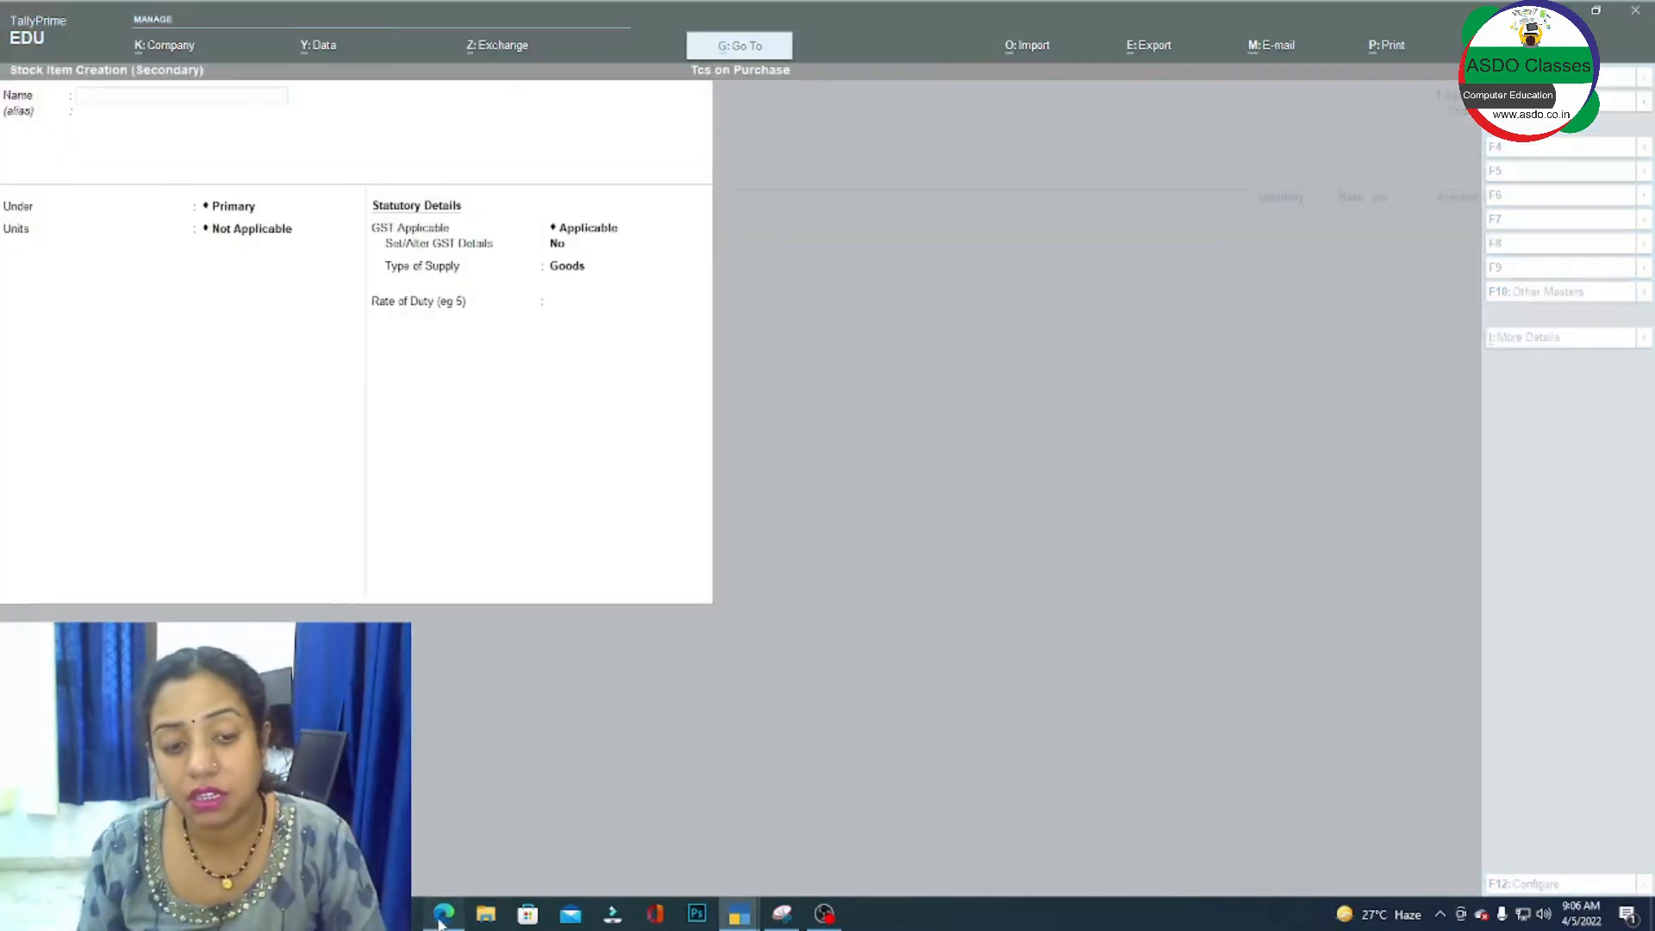
pyautogui.scroll(-2, 493, 229)
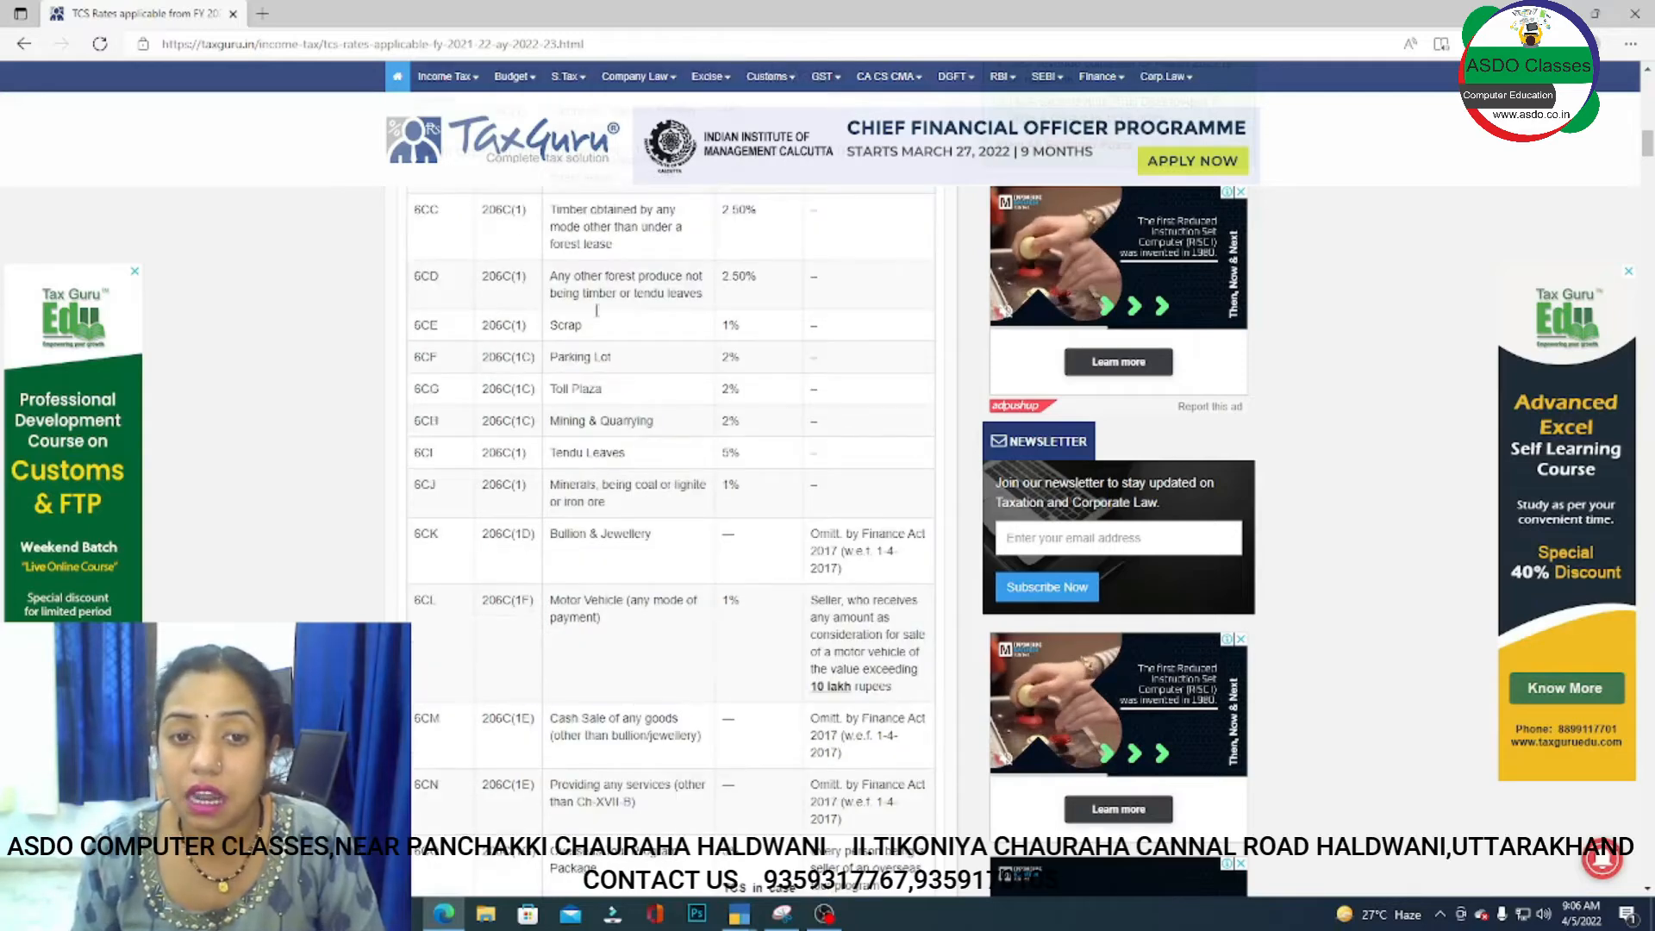
pyautogui.scroll(2, 493, 229)
pyautogui.scroll(1, 598, 316)
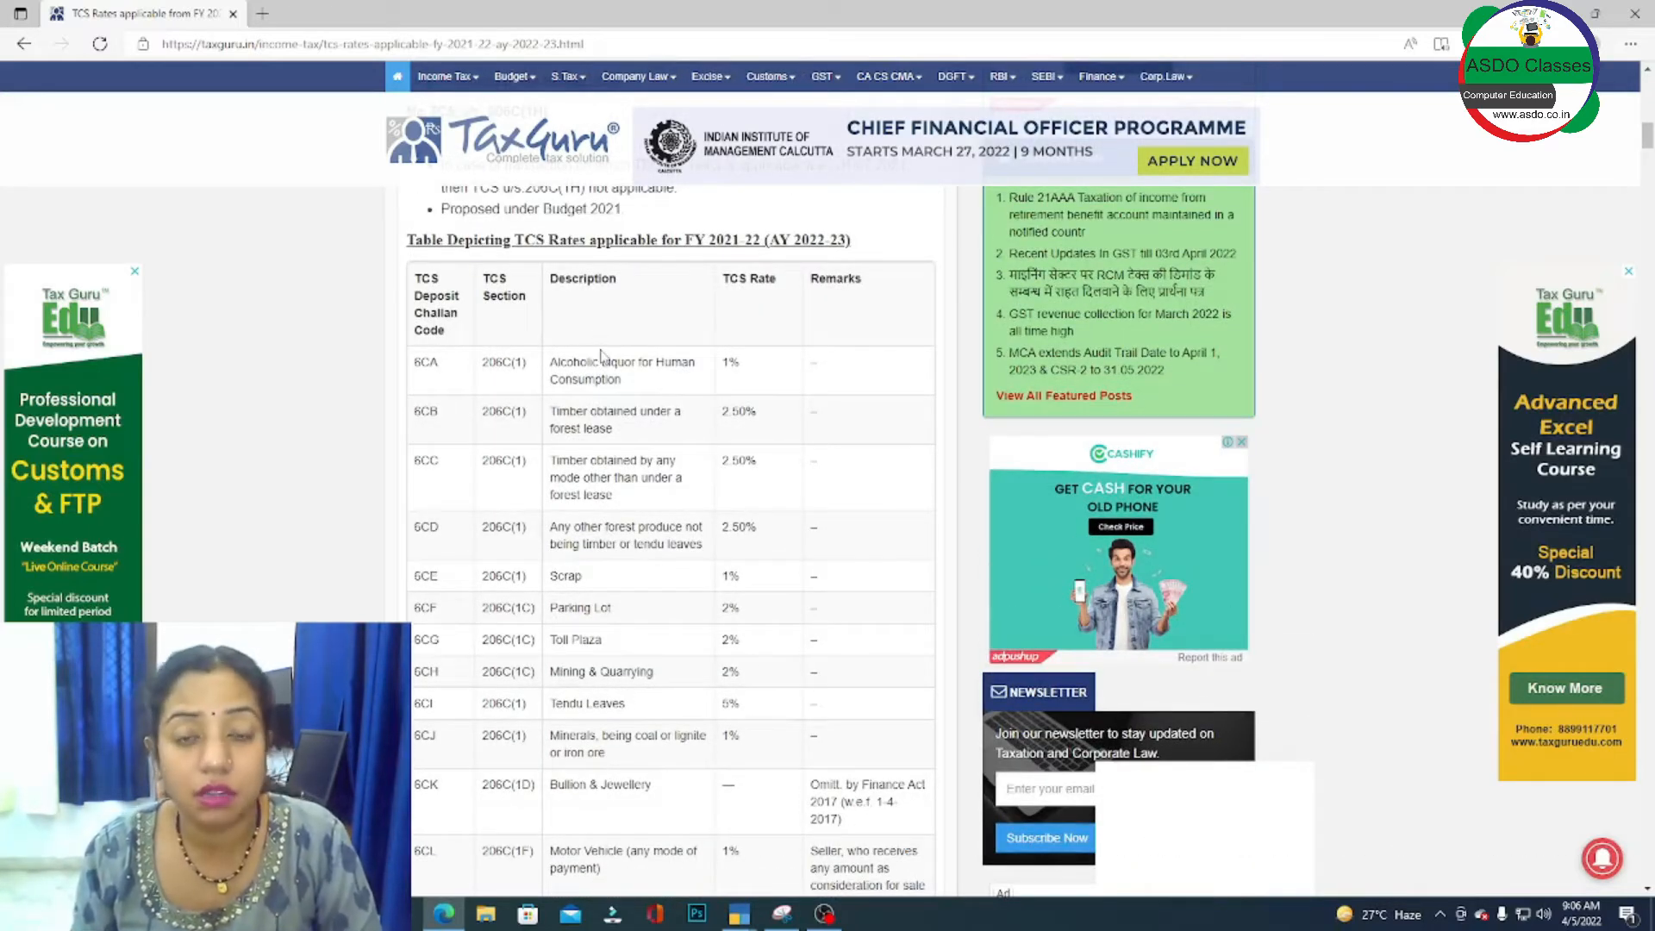
pyautogui.scroll(-5, 673, 377)
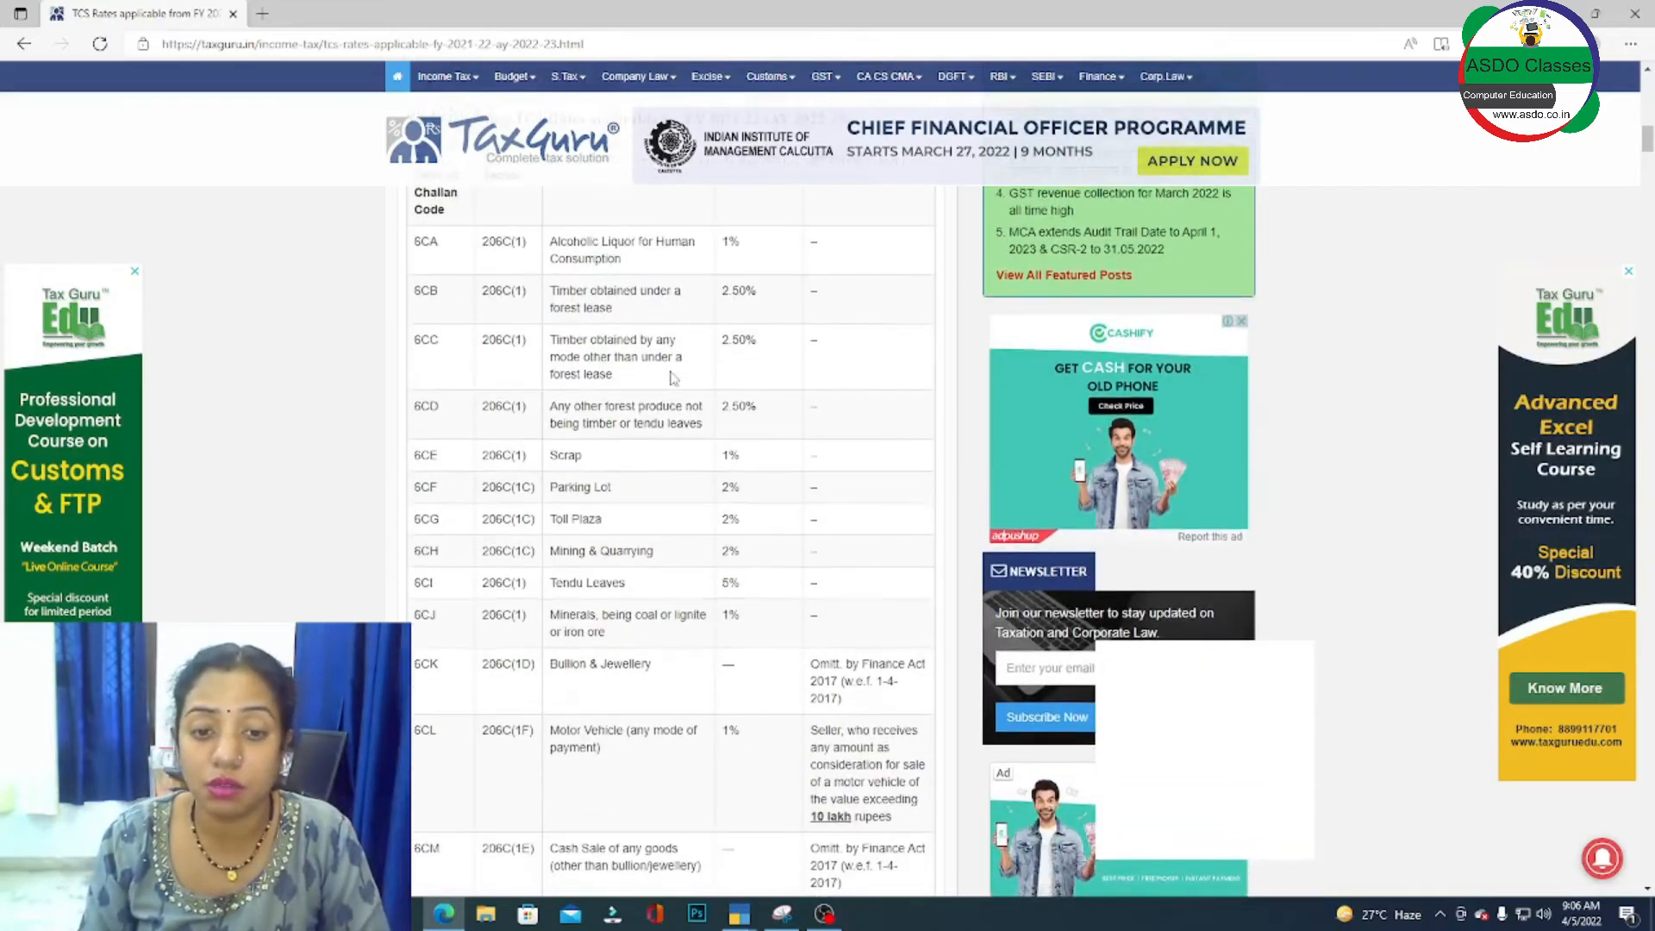
pyautogui.scroll(4, 672, 377)
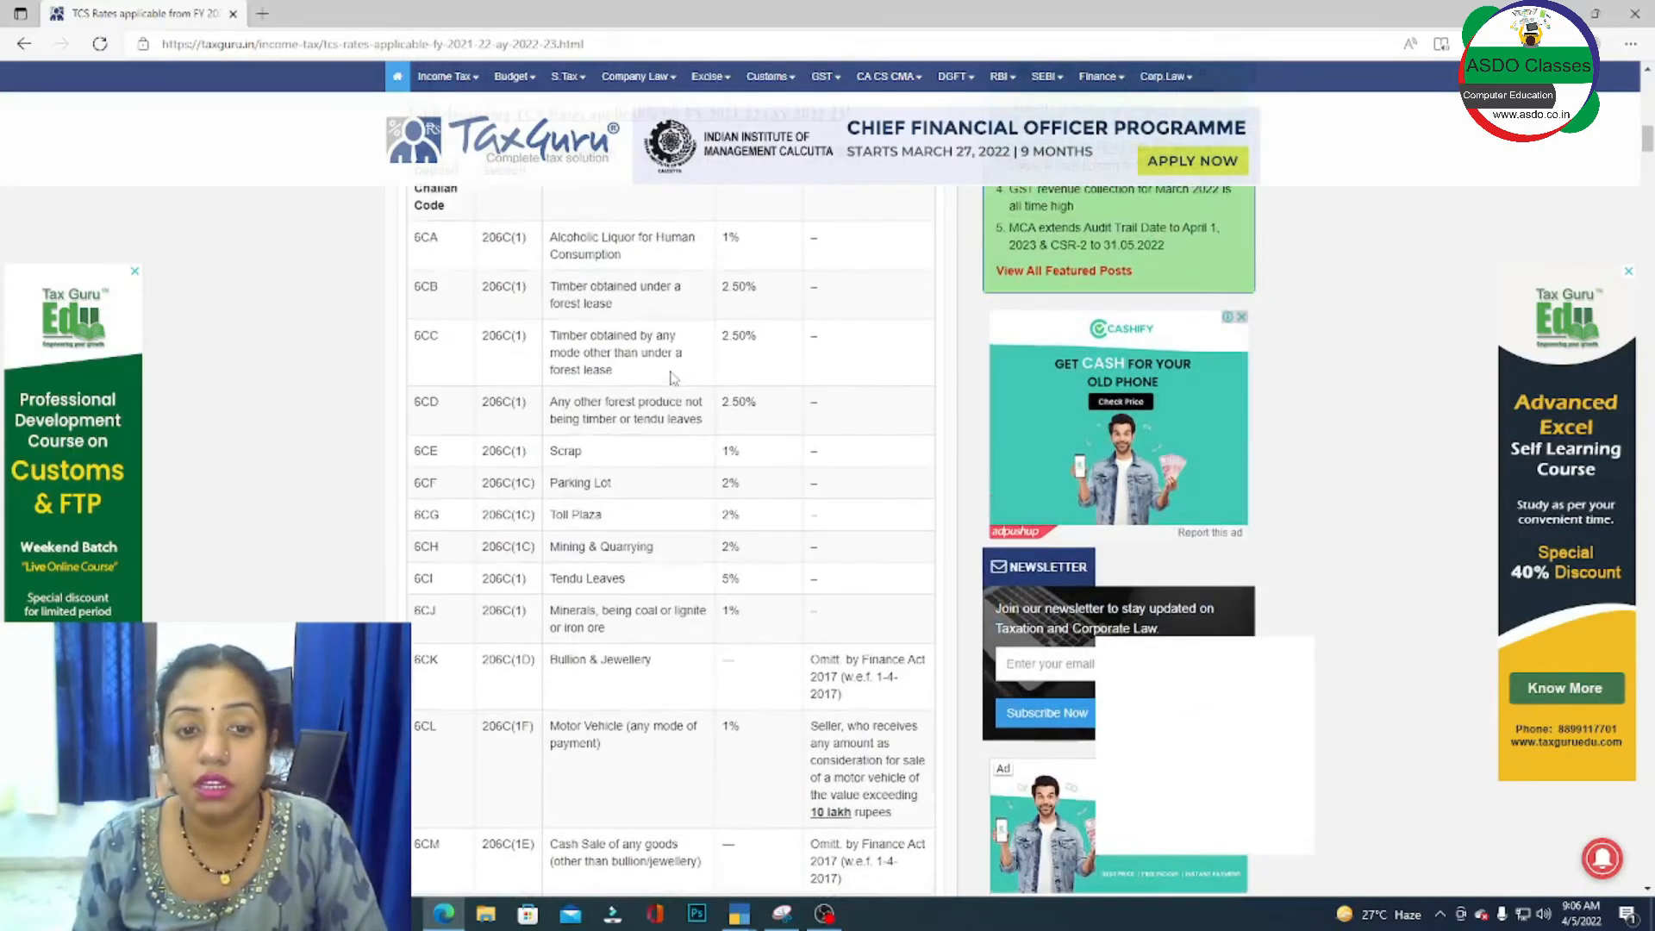
pyautogui.scroll(6, 672, 378)
pyautogui.scroll(-4, 646, 483)
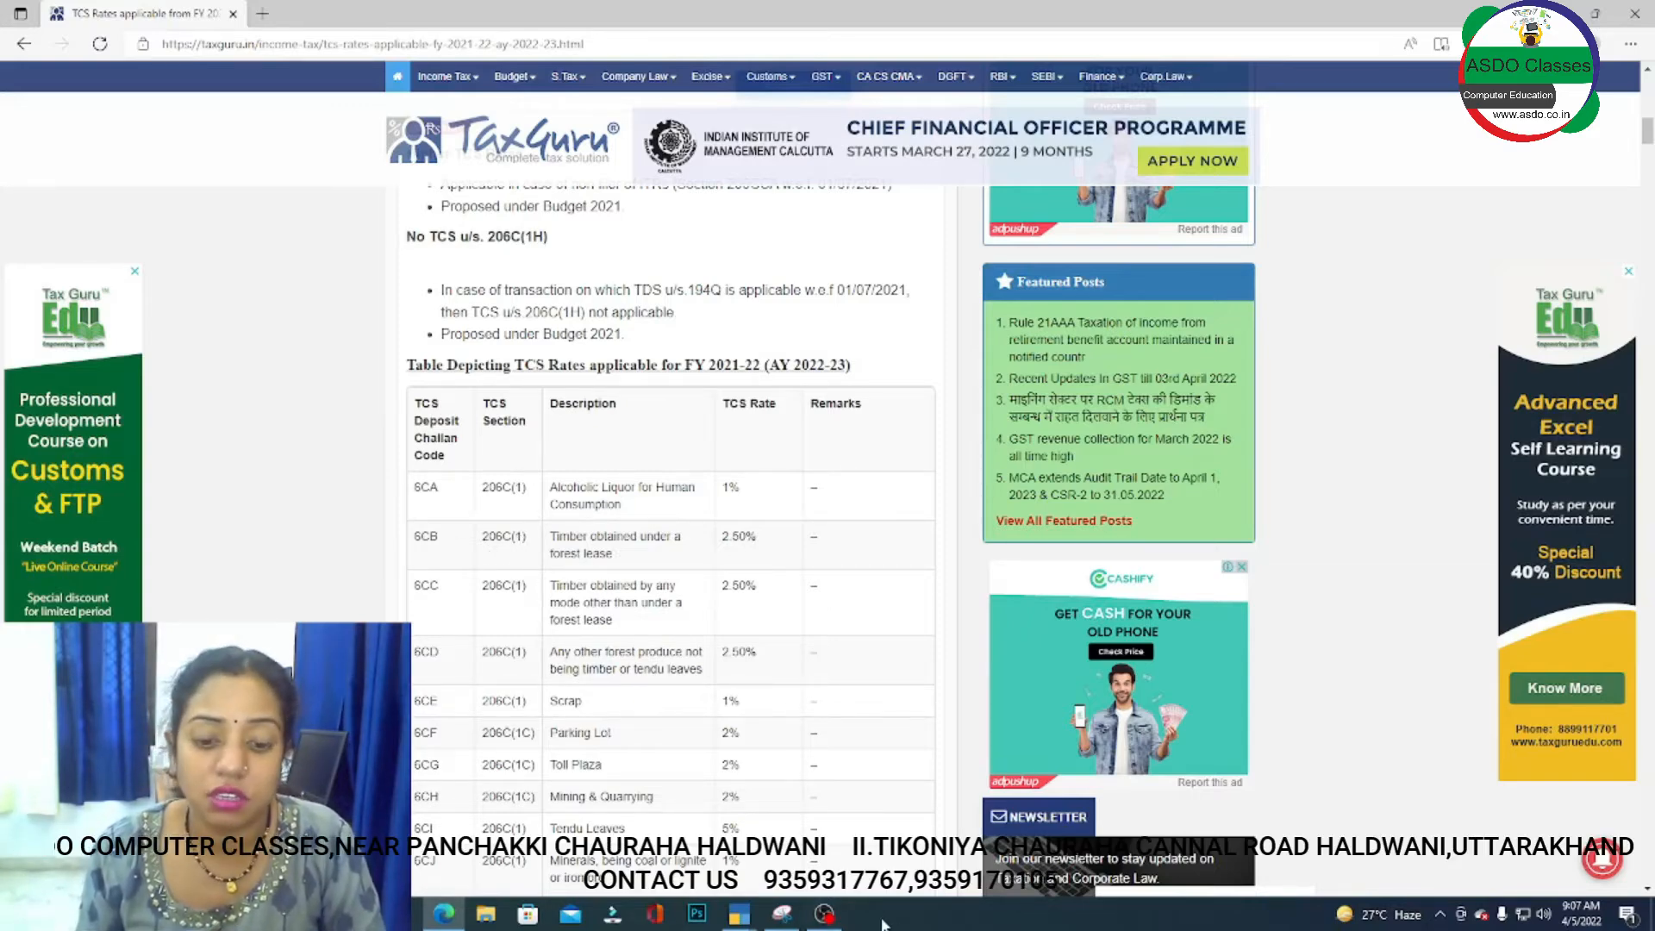
# Return to TallyPrime, name the stock item Timber and check the Timber tax invoice in the other TallyPrime window.
pyautogui.moveTo(776, 918)
pyautogui.click(809, 843)
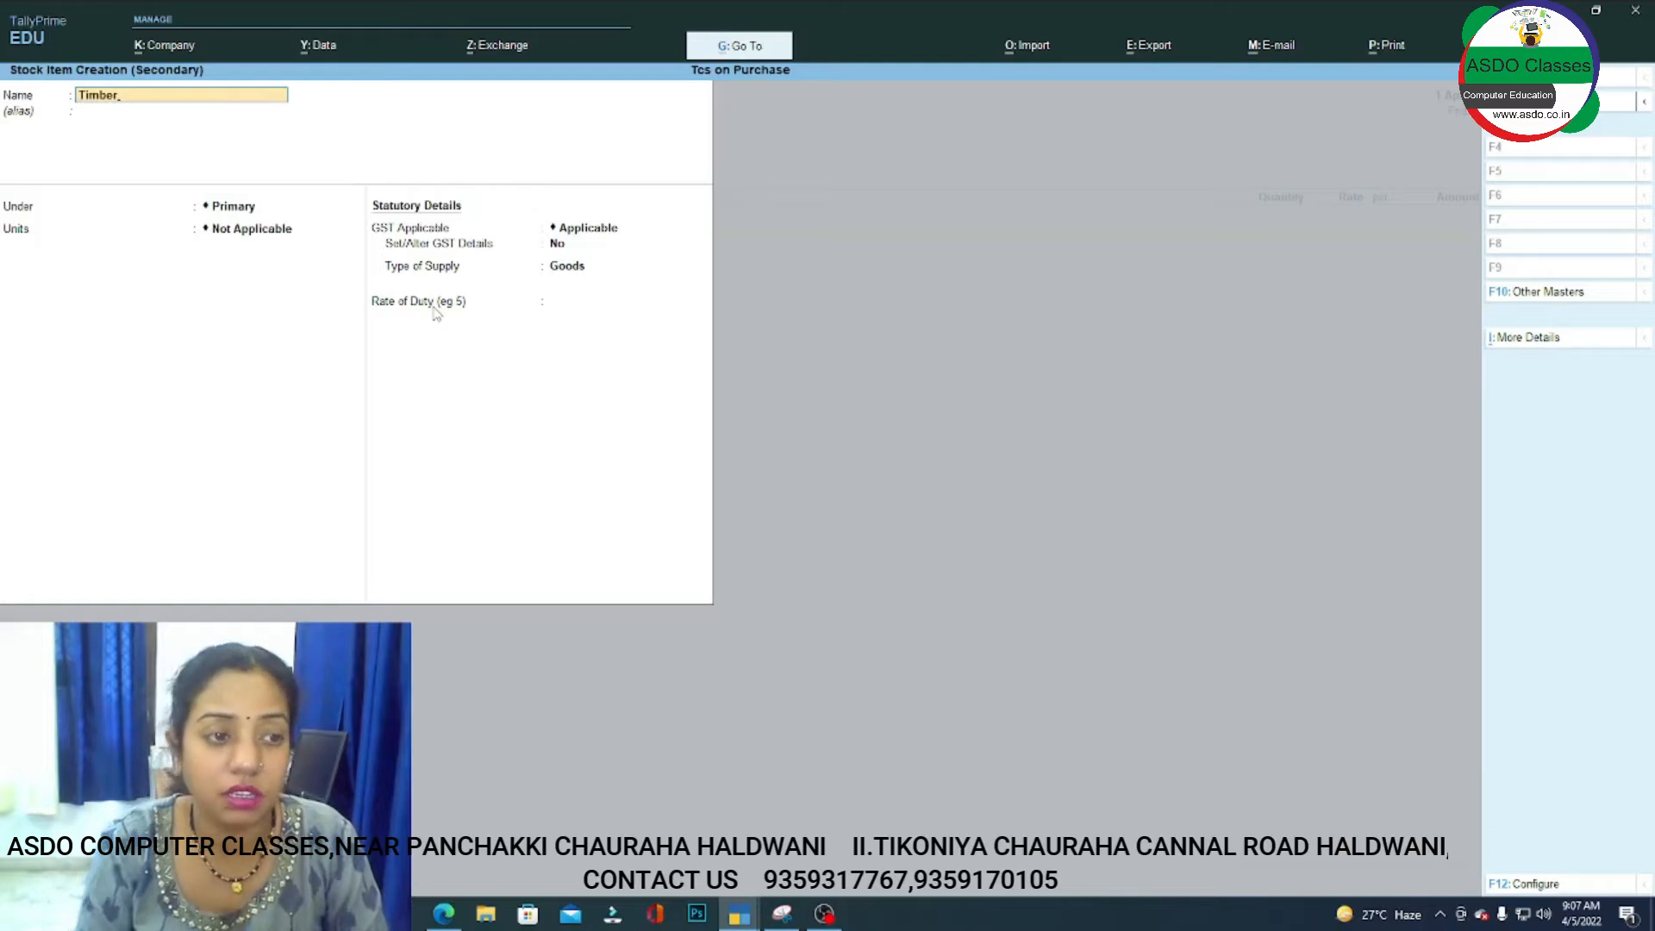
pyautogui.moveTo(726, 915)
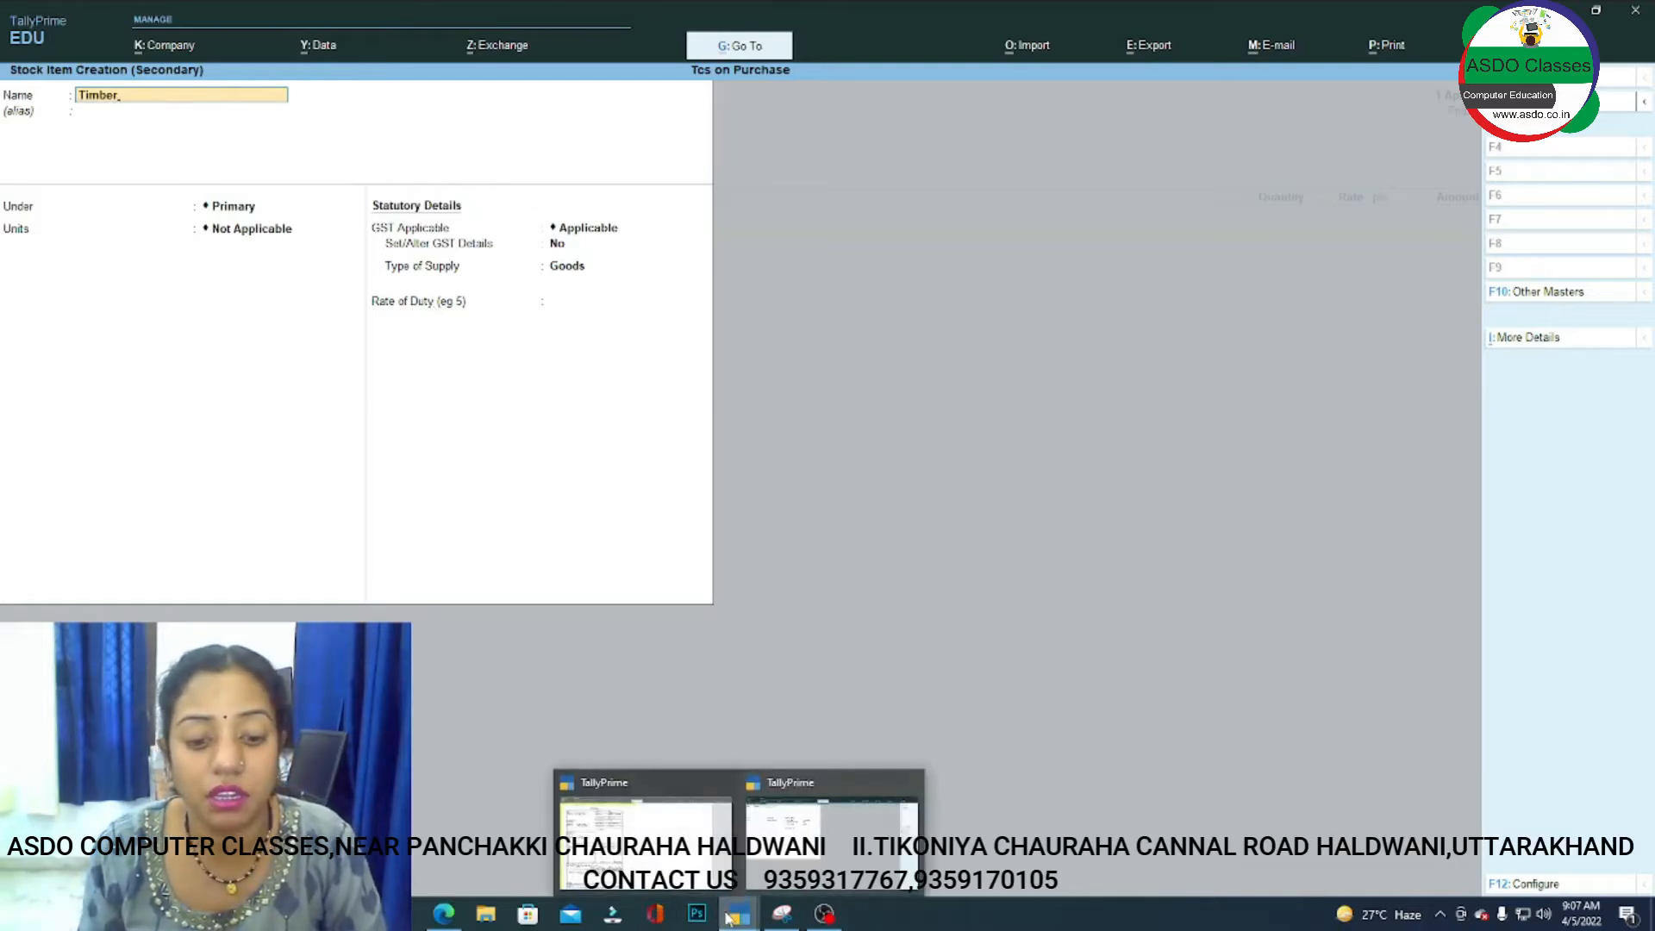
pyautogui.click(659, 823)
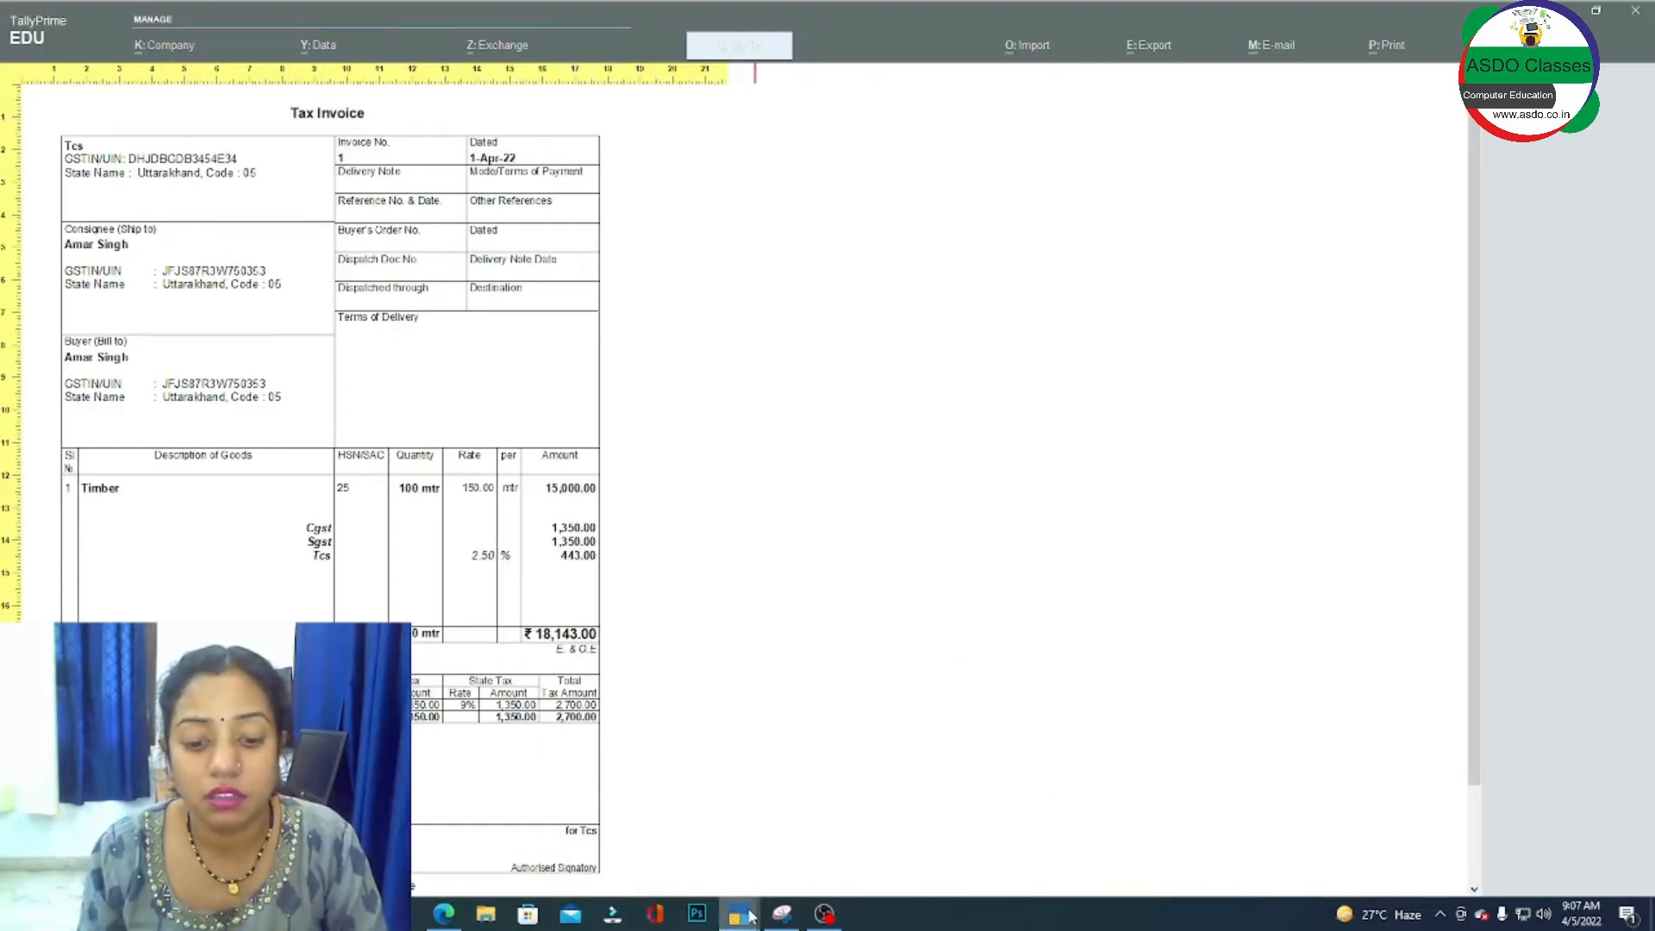
pyautogui.moveTo(750, 915)
pyautogui.click(840, 797)
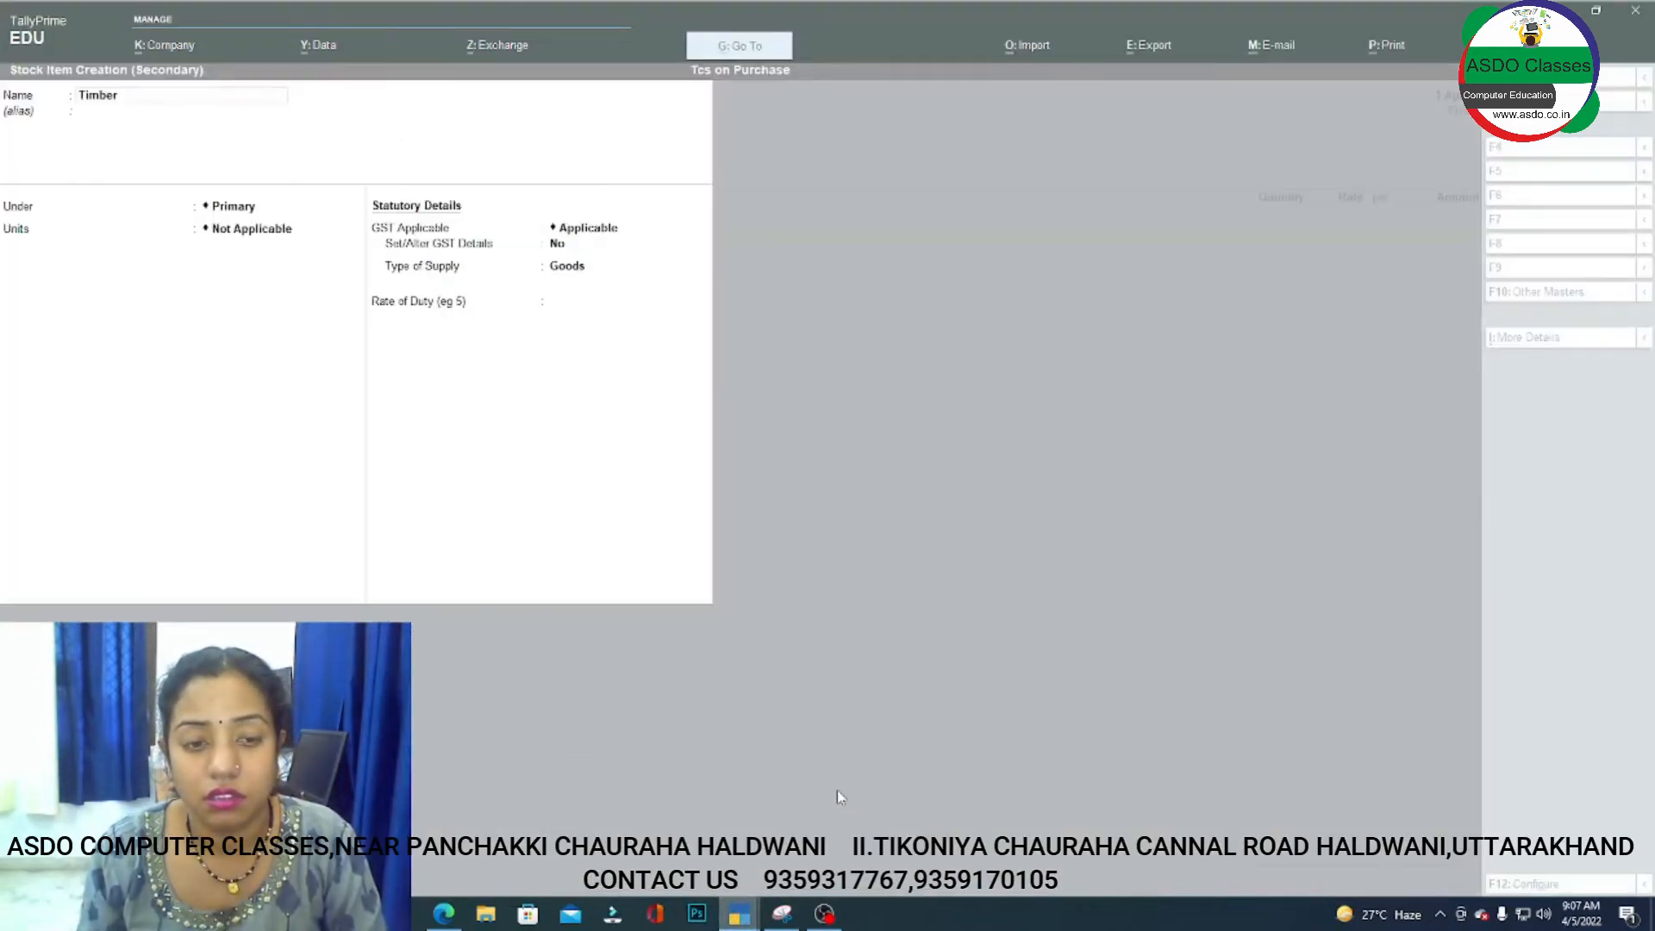
# Keep Timber under Primary and create its unit mtr with formal name Meter, UQC MTR-METERS and 0 decimal places.
pyautogui.press('Return')
pyautogui.press('Return')
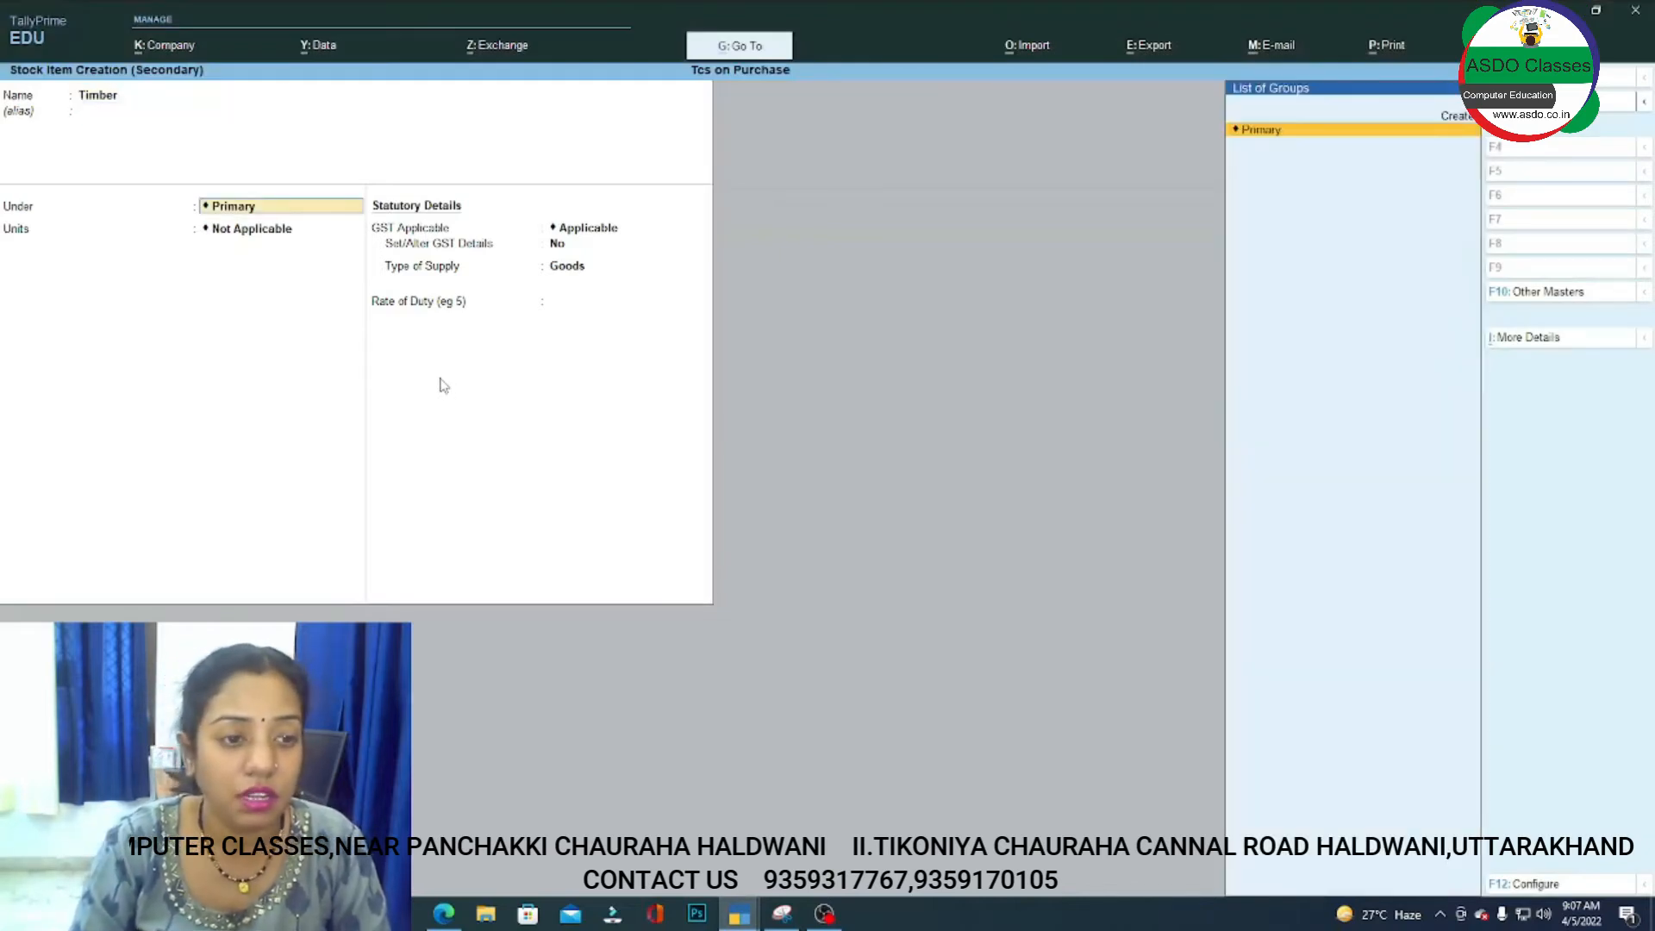
pyautogui.press('Return')
pyautogui.hotkey('alt', 'c')
pyautogui.write('m')
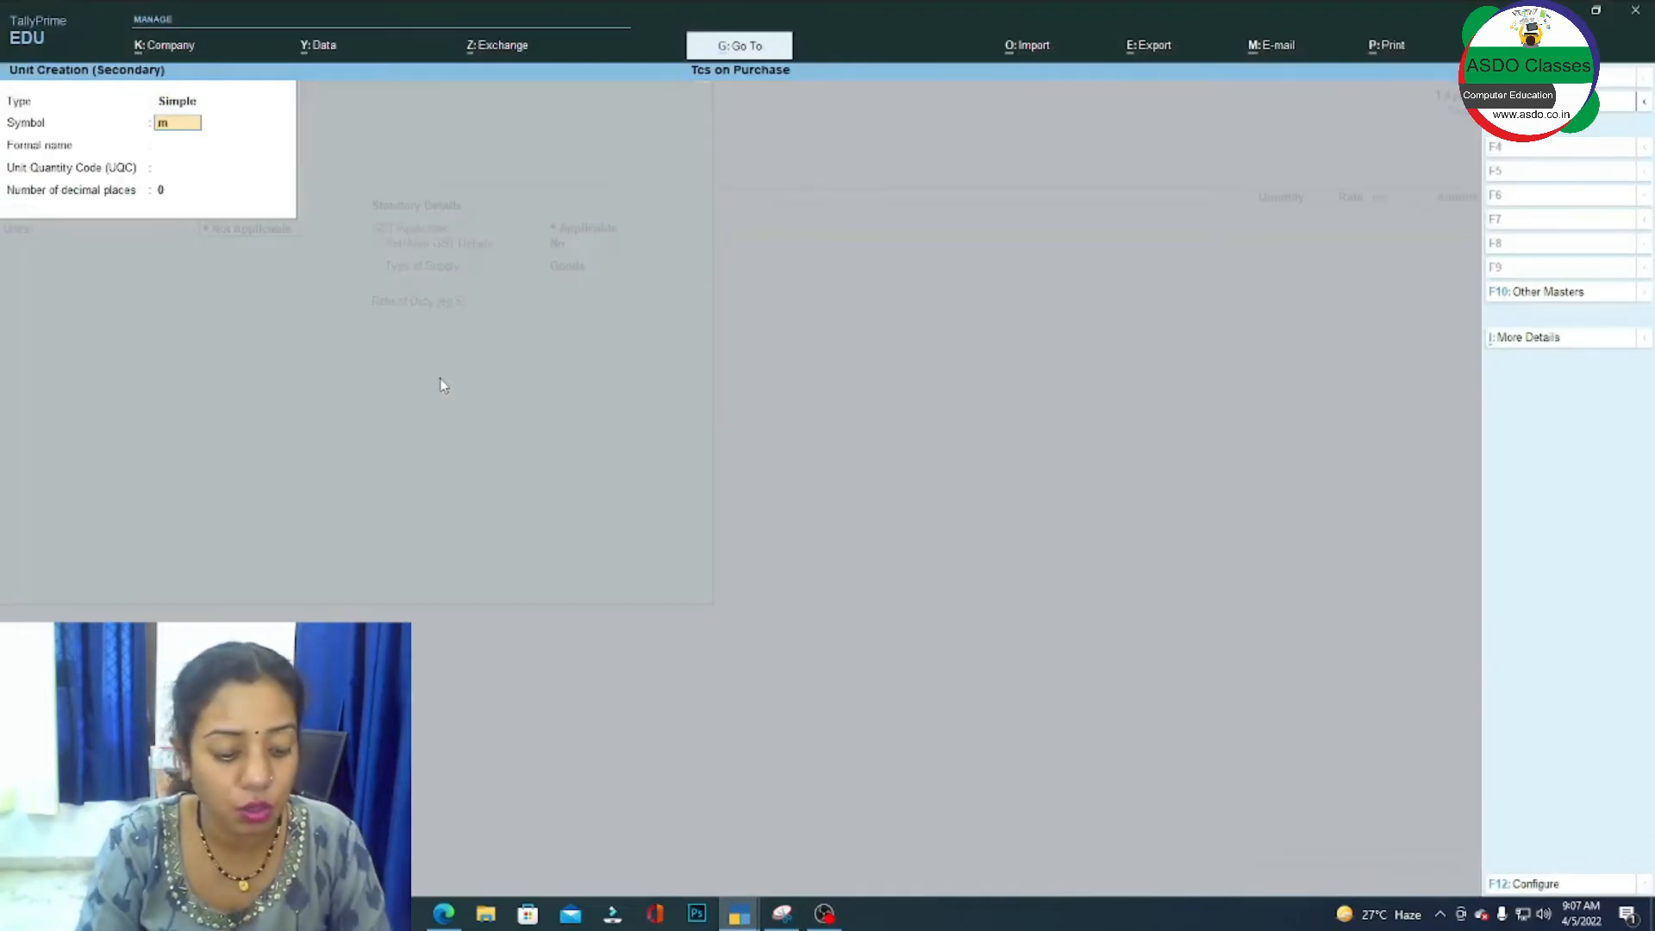
pyautogui.write('tr')
pyautogui.press('Return')
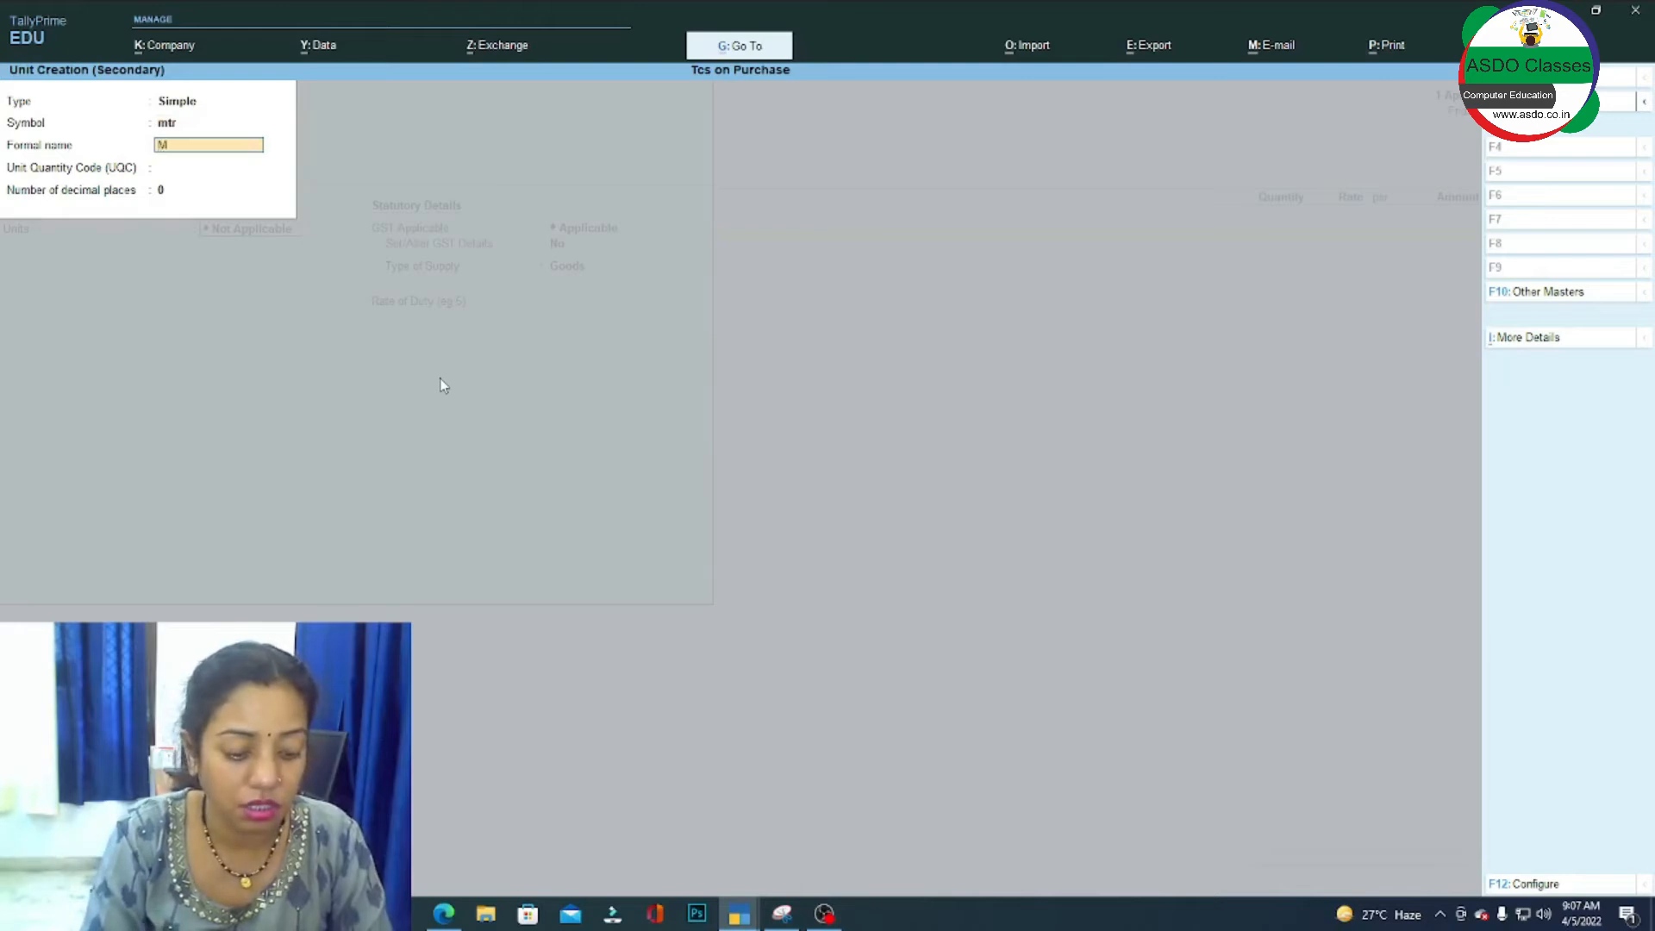
pyautogui.press('Return')
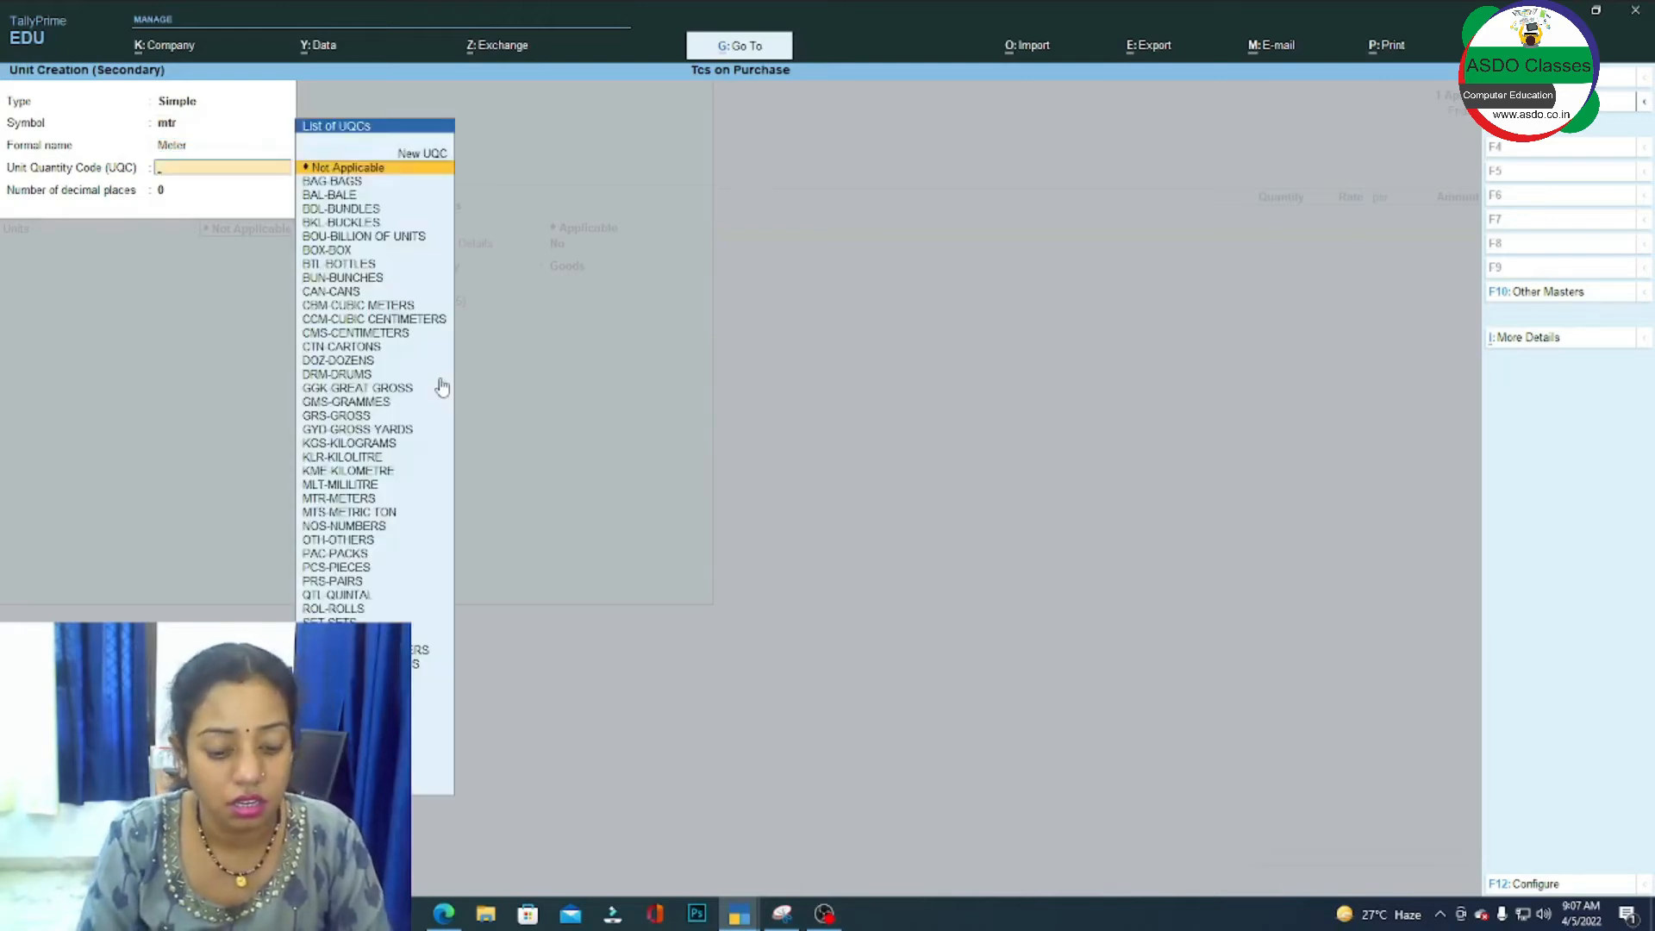
pyautogui.write('mtr')
pyautogui.press('Return')
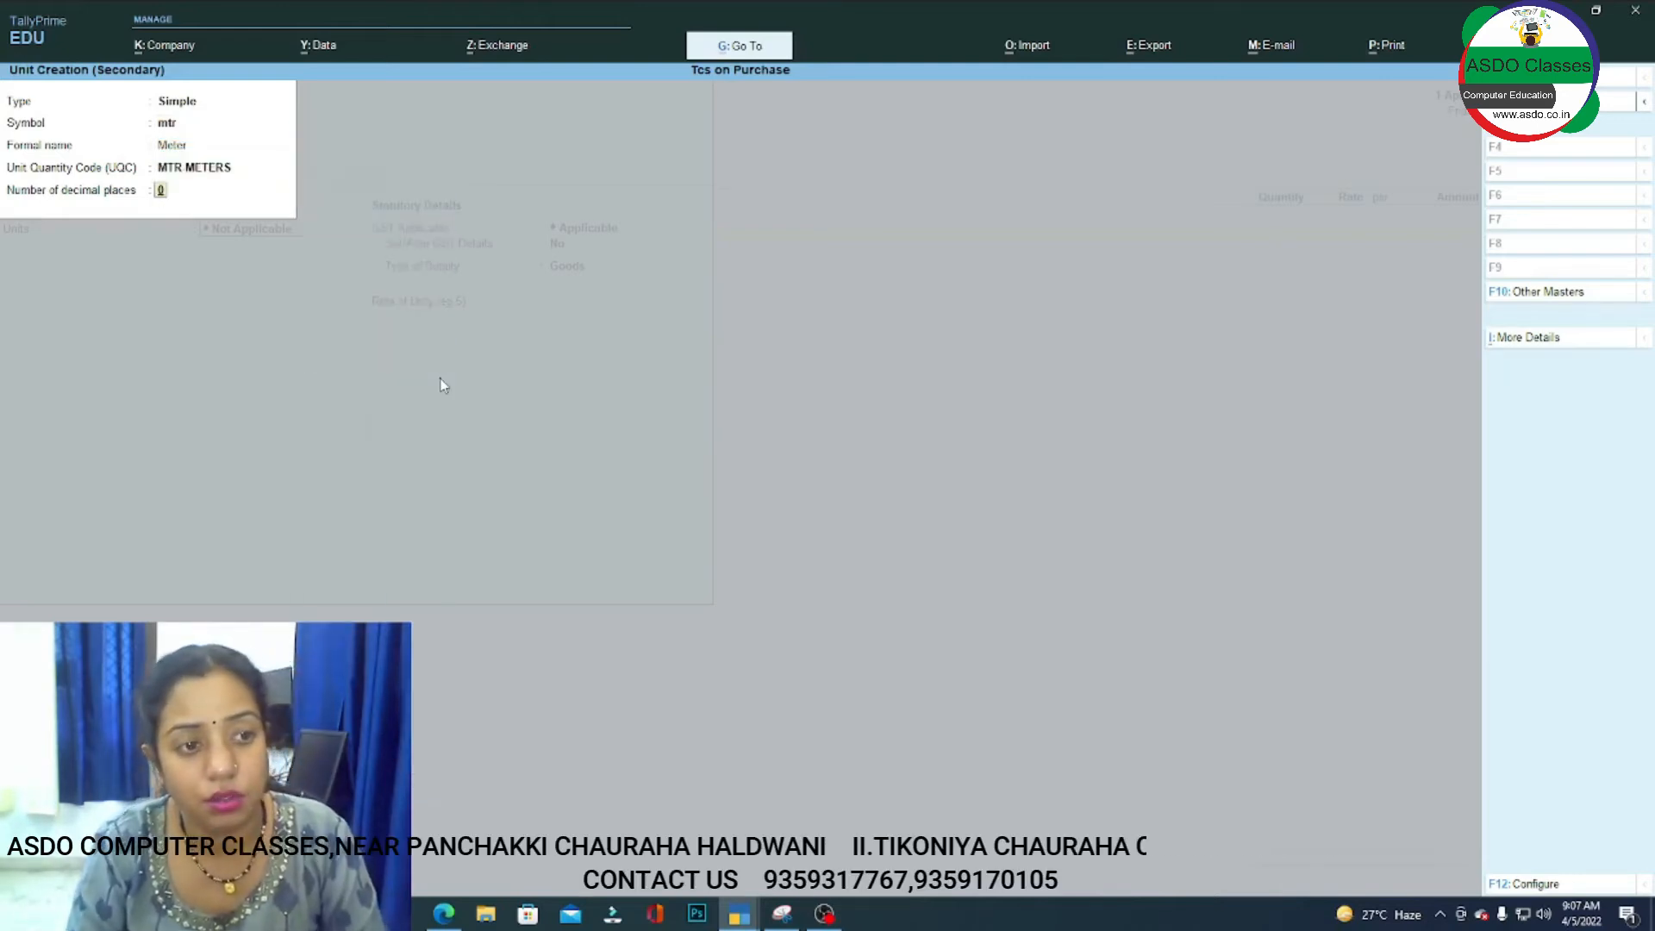
pyautogui.press('Return')
# Keep GST Applicable and supply type Goods for Timber, leave the rate of duty blank and save the stock item.
pyautogui.press('Return')
pyautogui.press('Return')
pyautogui.press('Return')
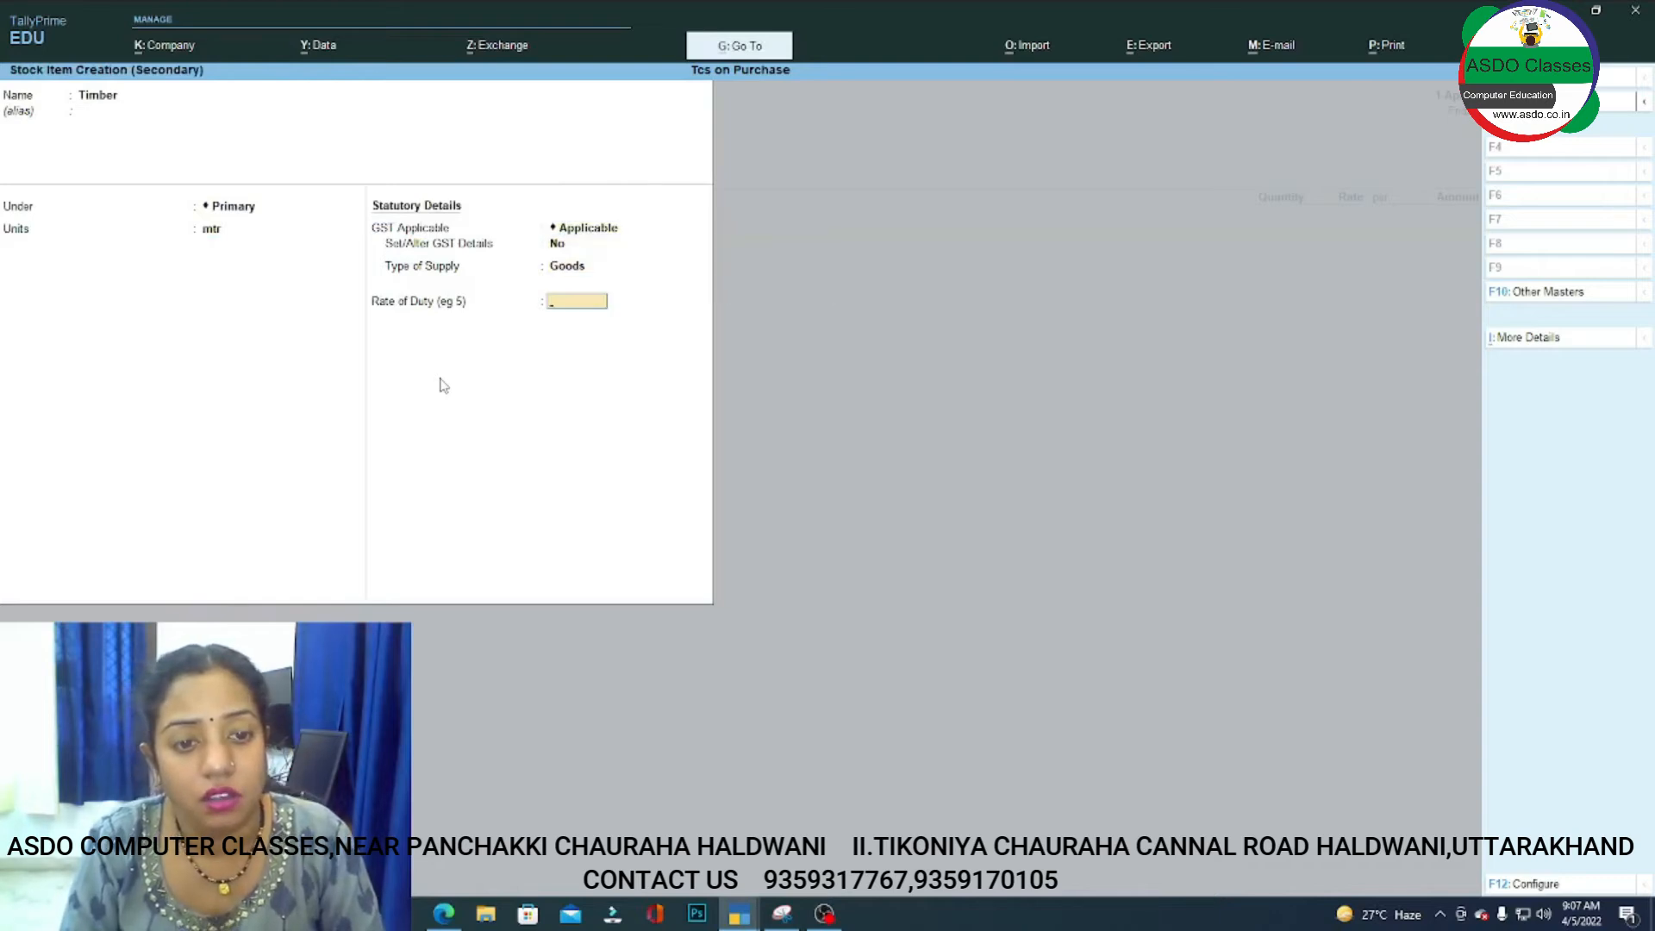
pyautogui.press('Return')
pyautogui.press('Return')
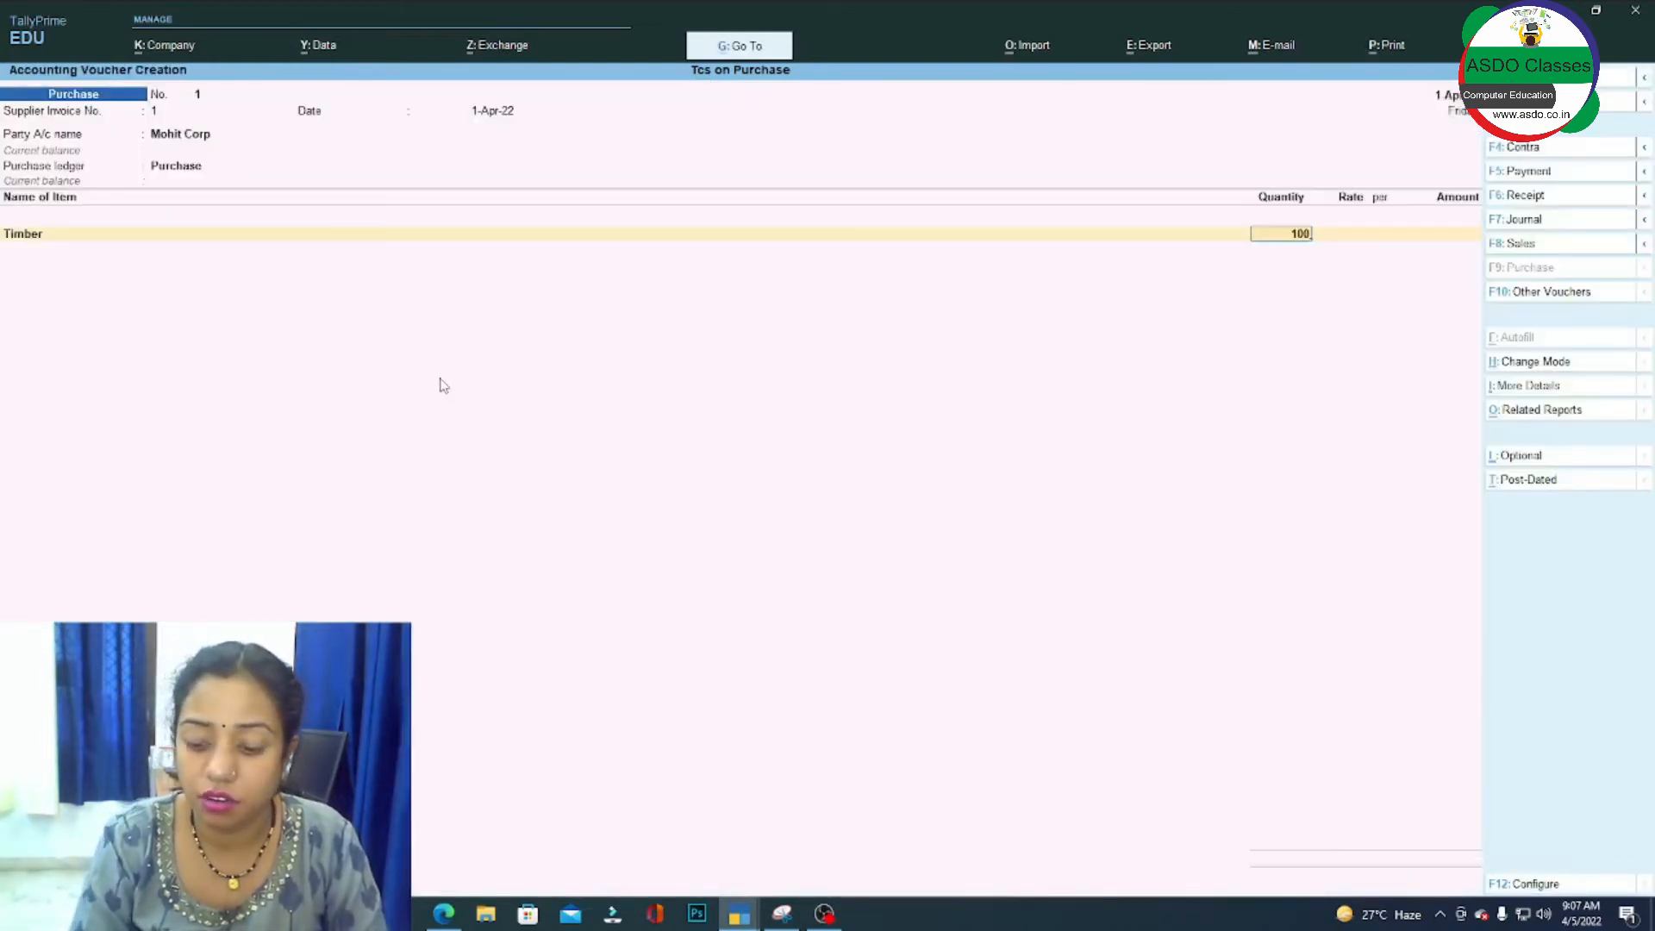
# Enter a quantity of 100 mtr at a rate of 150 for the Timber line and finish the item list.
pyautogui.press('Return')
pyautogui.write('150')
pyautogui.press('Return')
pyautogui.press('Return')
pyautogui.press('Return')
pyautogui.press('Return')
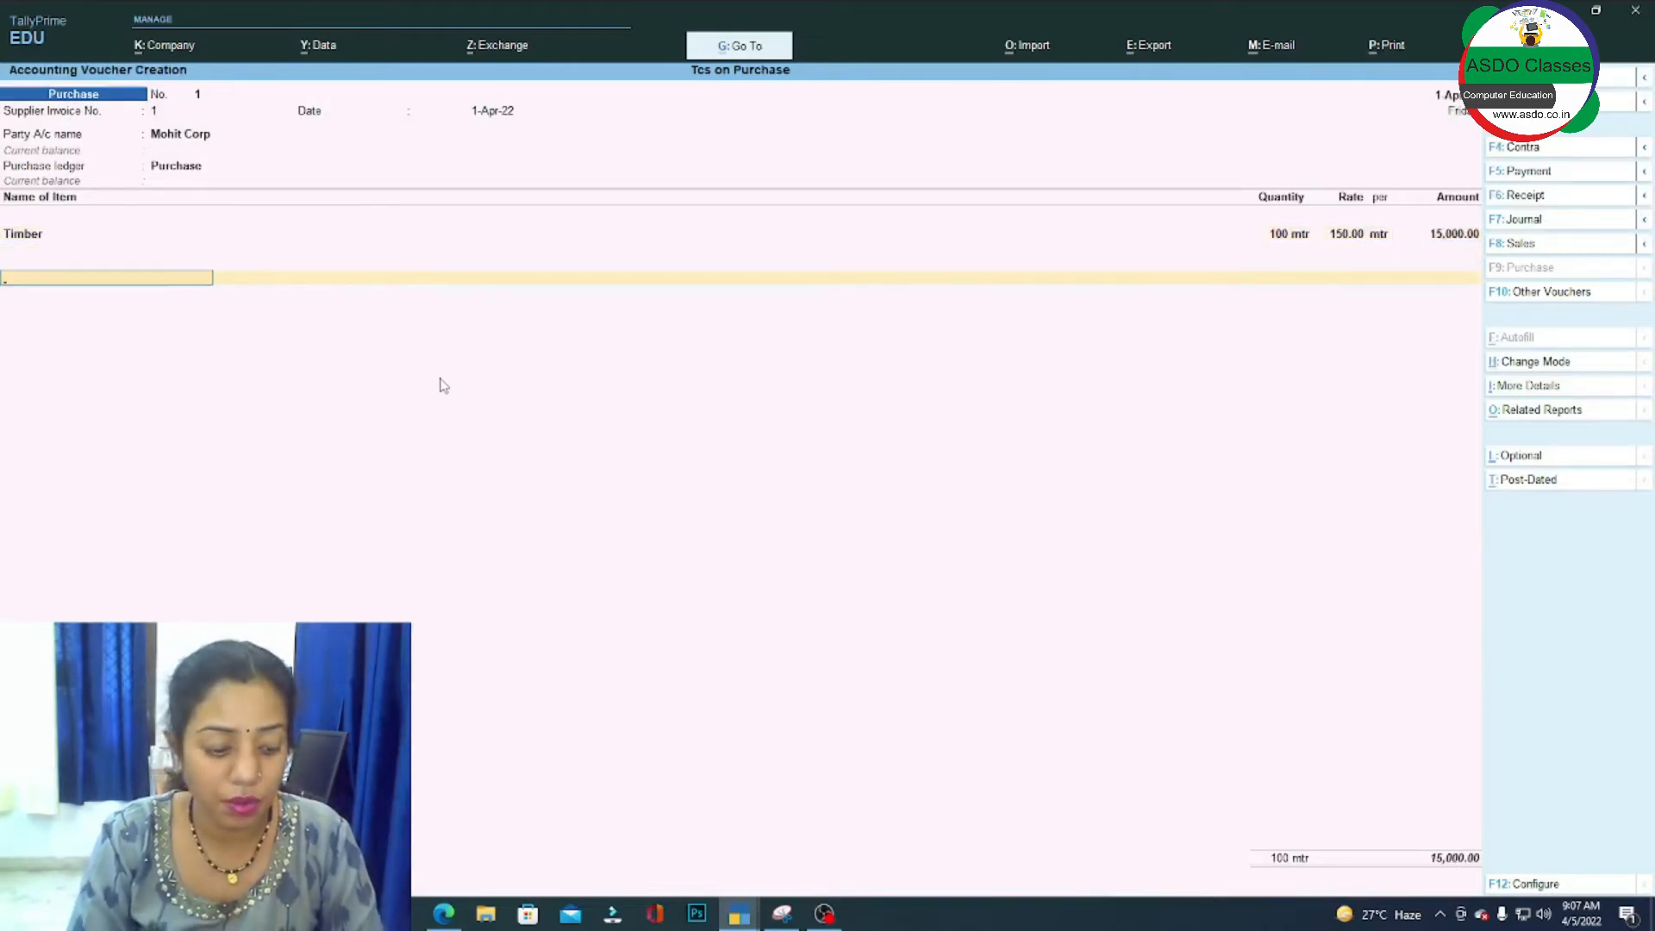
# Create a ledger named Cgst under Duties & Taxes with duty type GST and tax type Central Tax.
pyautogui.hotkey('alt', 'c')
pyautogui.write('Cgst')
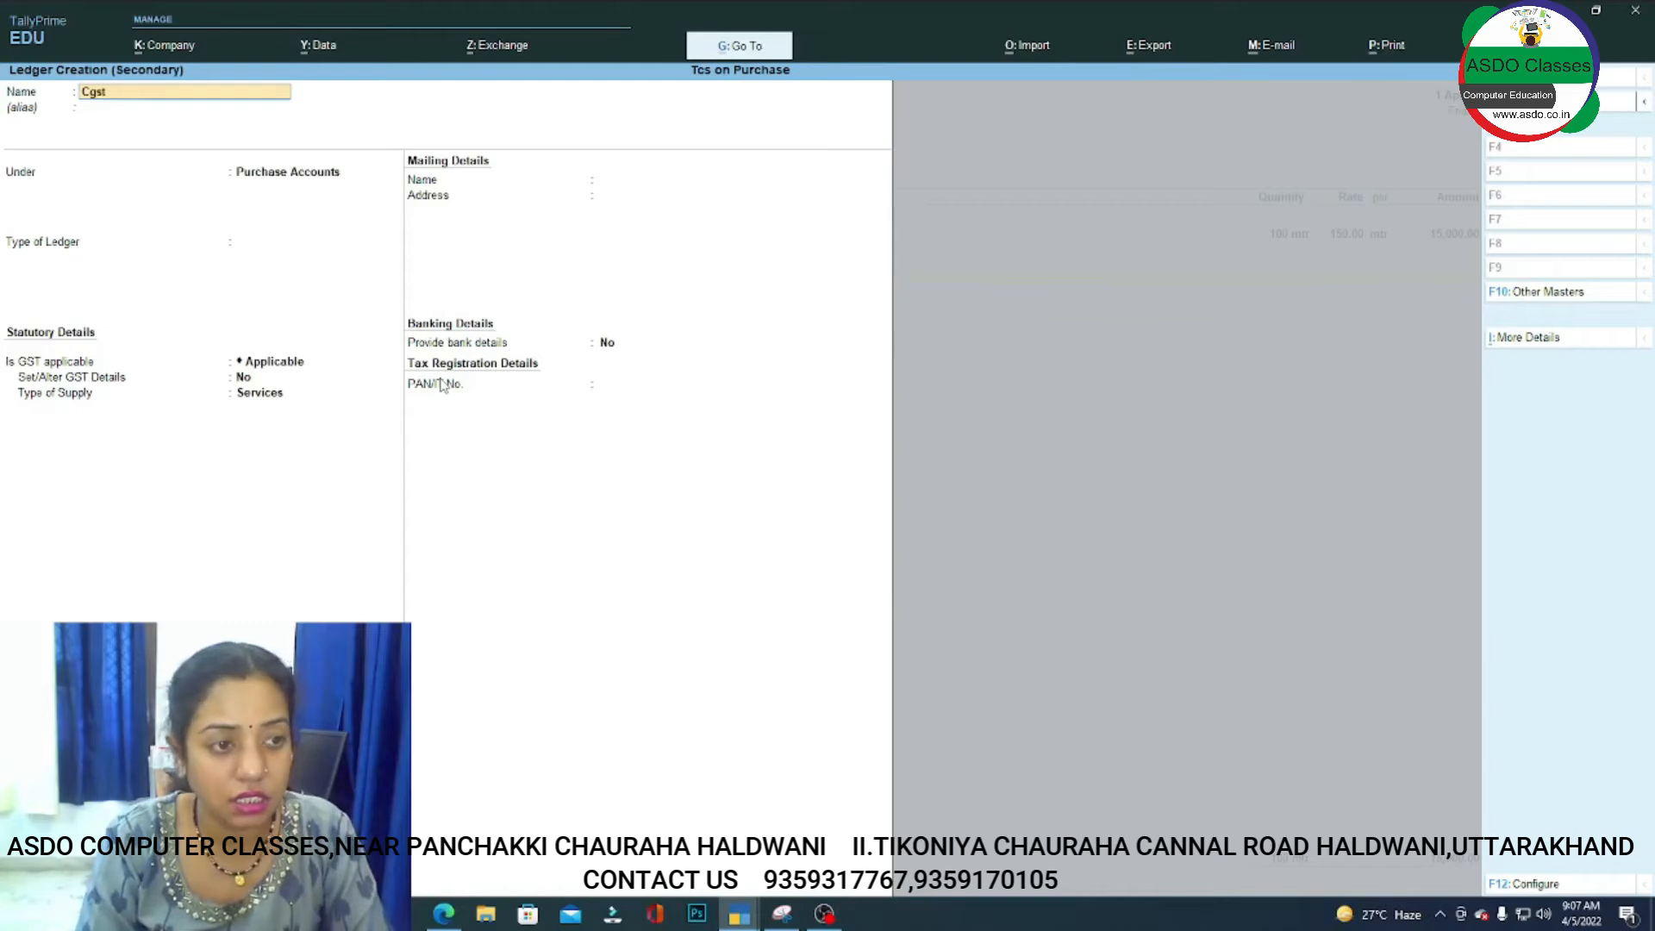
pyautogui.press('Return')
pyautogui.write('Du')
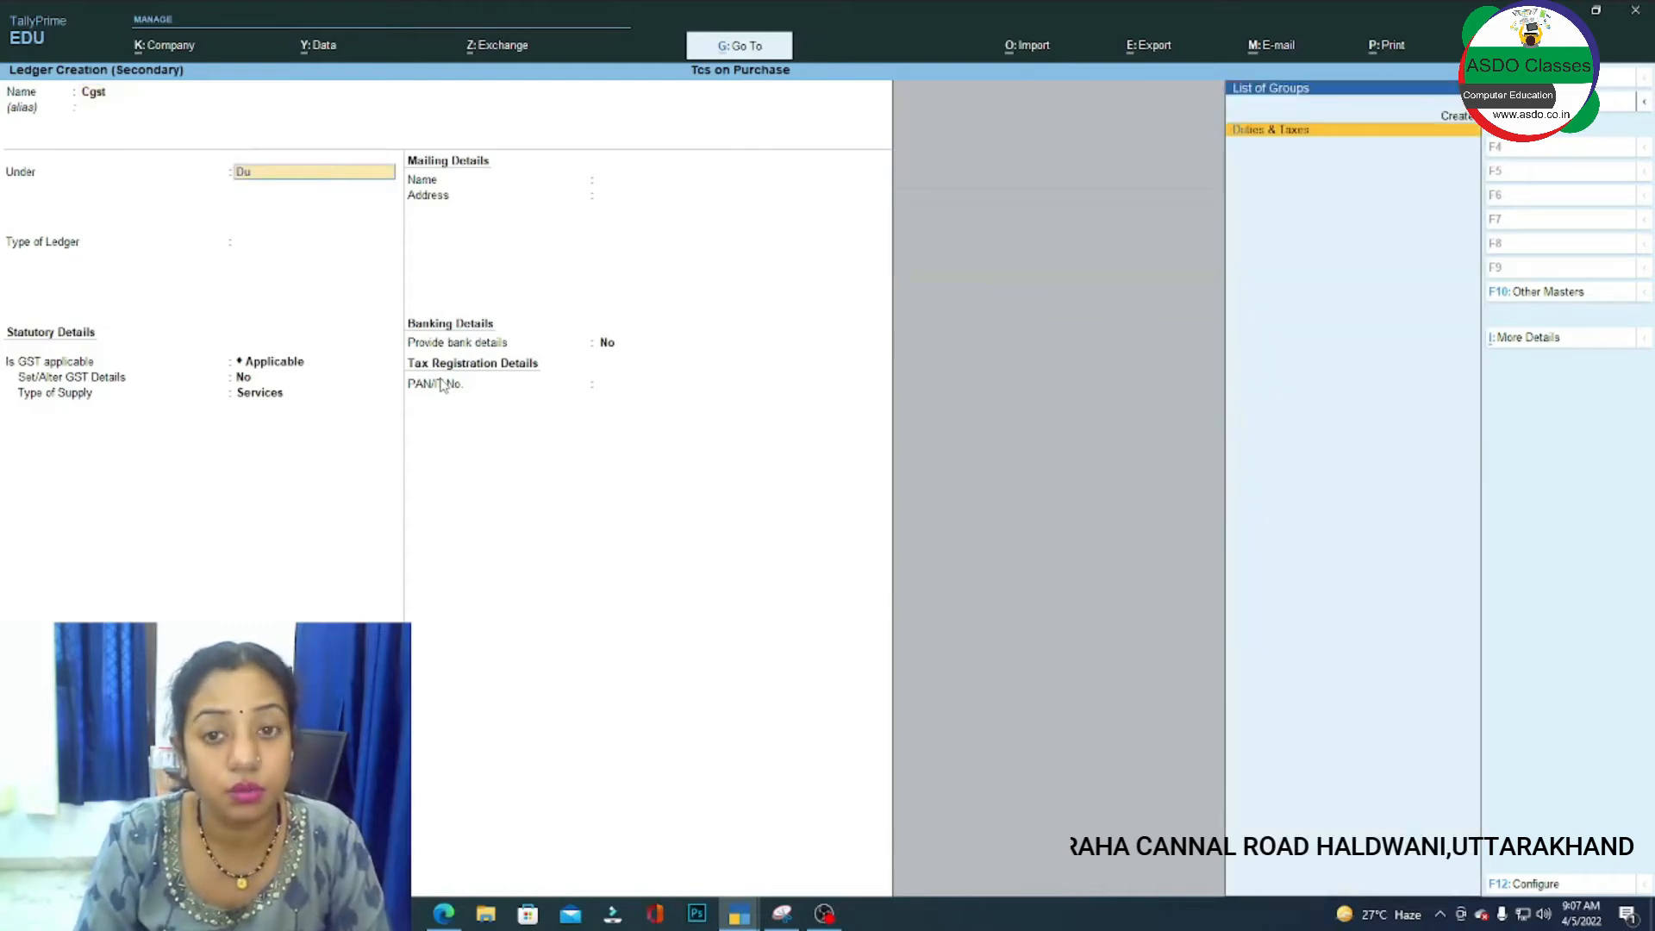
pyautogui.press('Return')
pyautogui.press('Up')
pyautogui.press('Return')
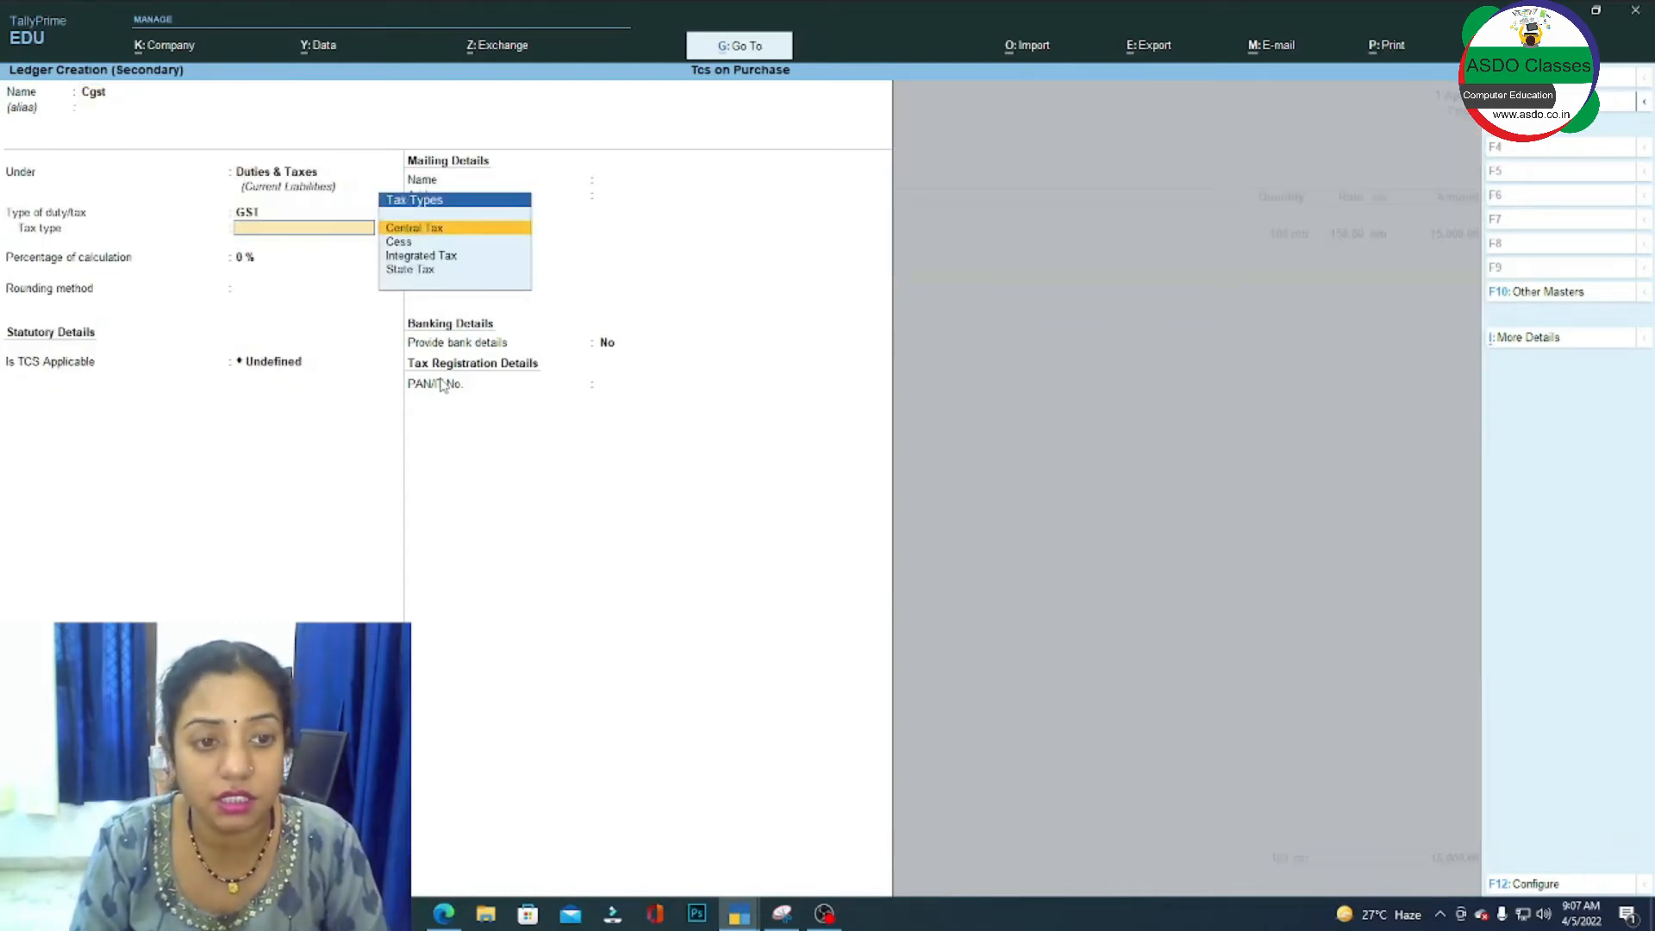
pyautogui.press('Return')
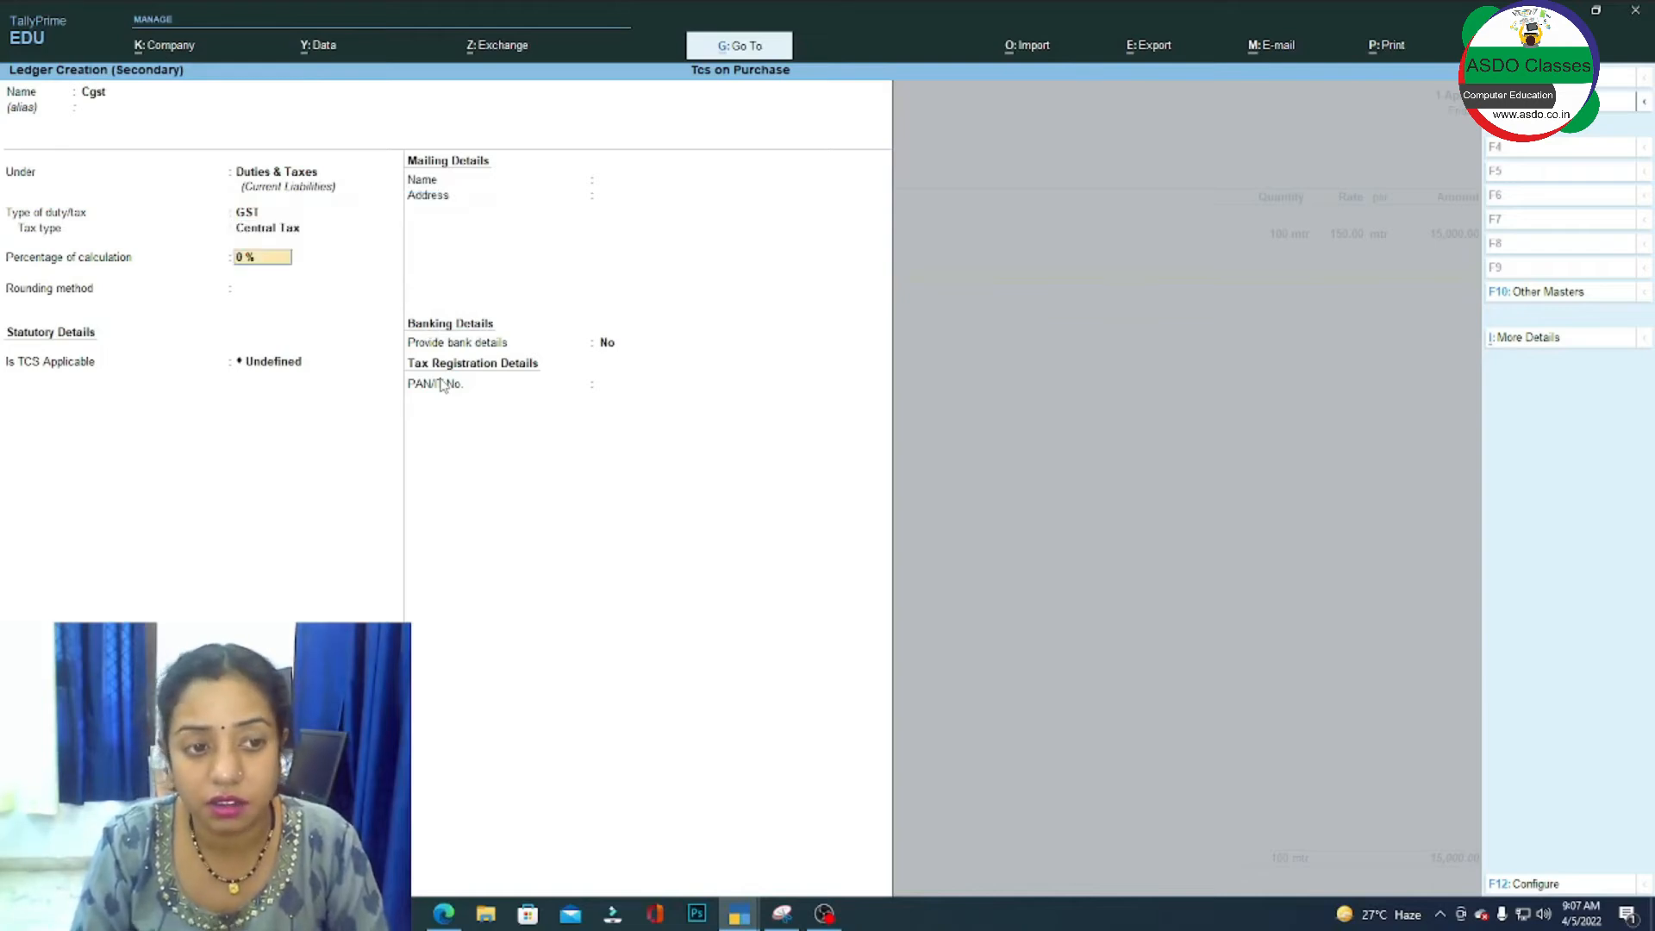
# Keep the Cgst ledger at 0% with rounding Not Applicable and no bank details, and save it into the voucher.
pyautogui.press('Return')
pyautogui.press('Return')
pyautogui.press('Return')
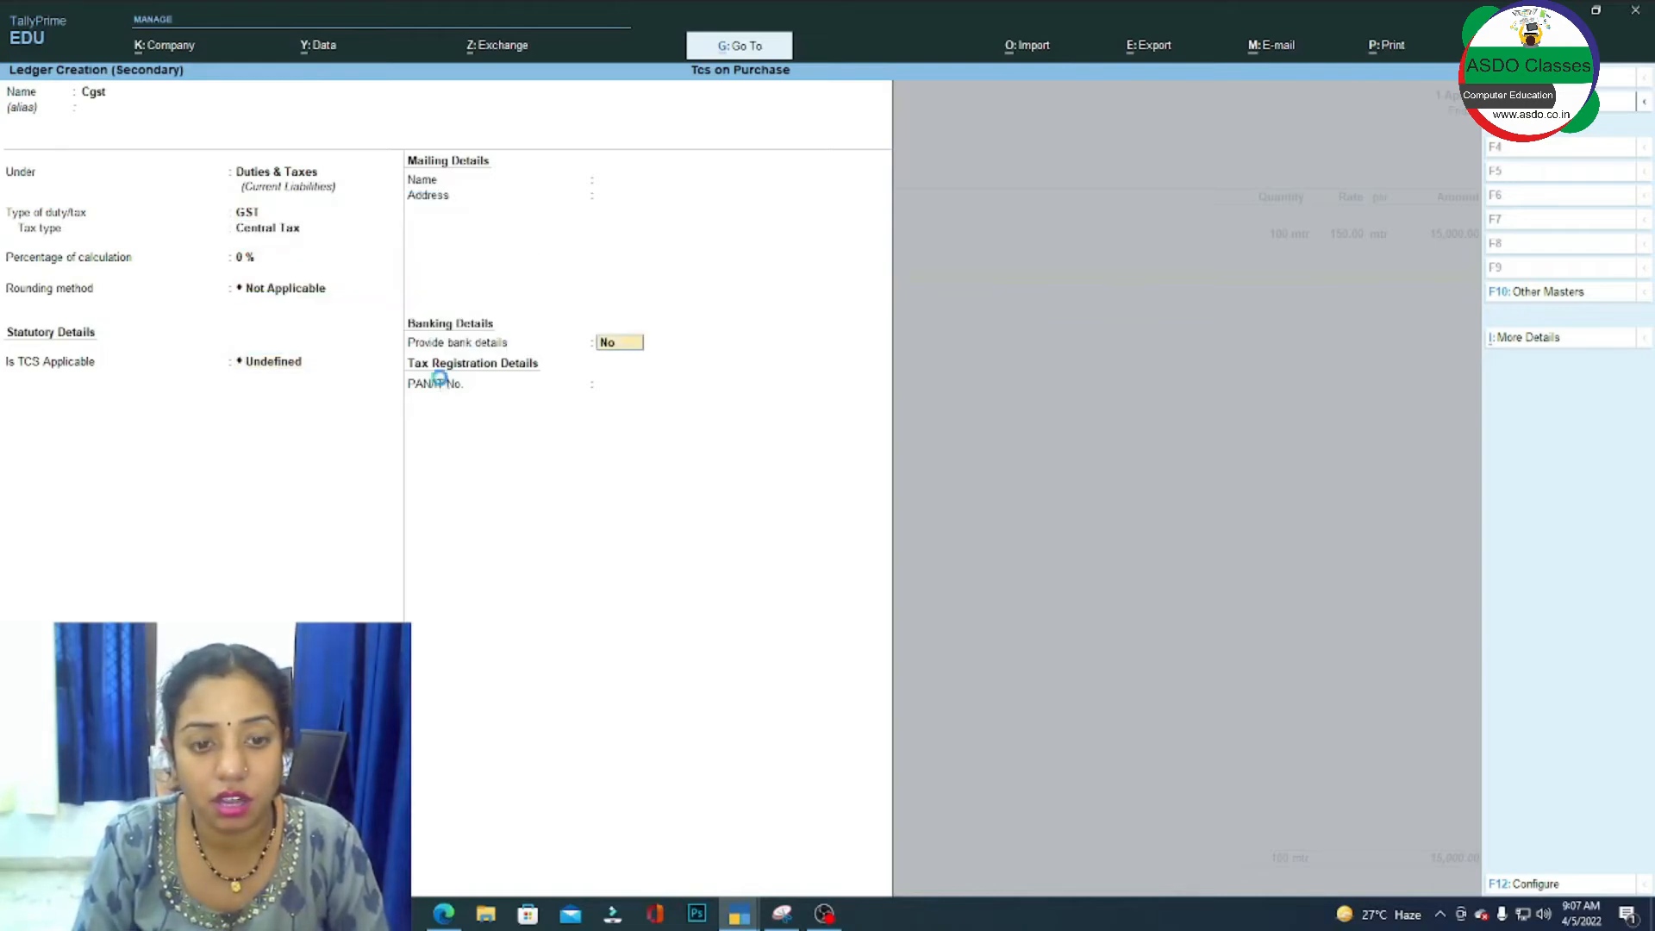
pyautogui.press('Return')
pyautogui.press('Return')
pyautogui.press('Return')
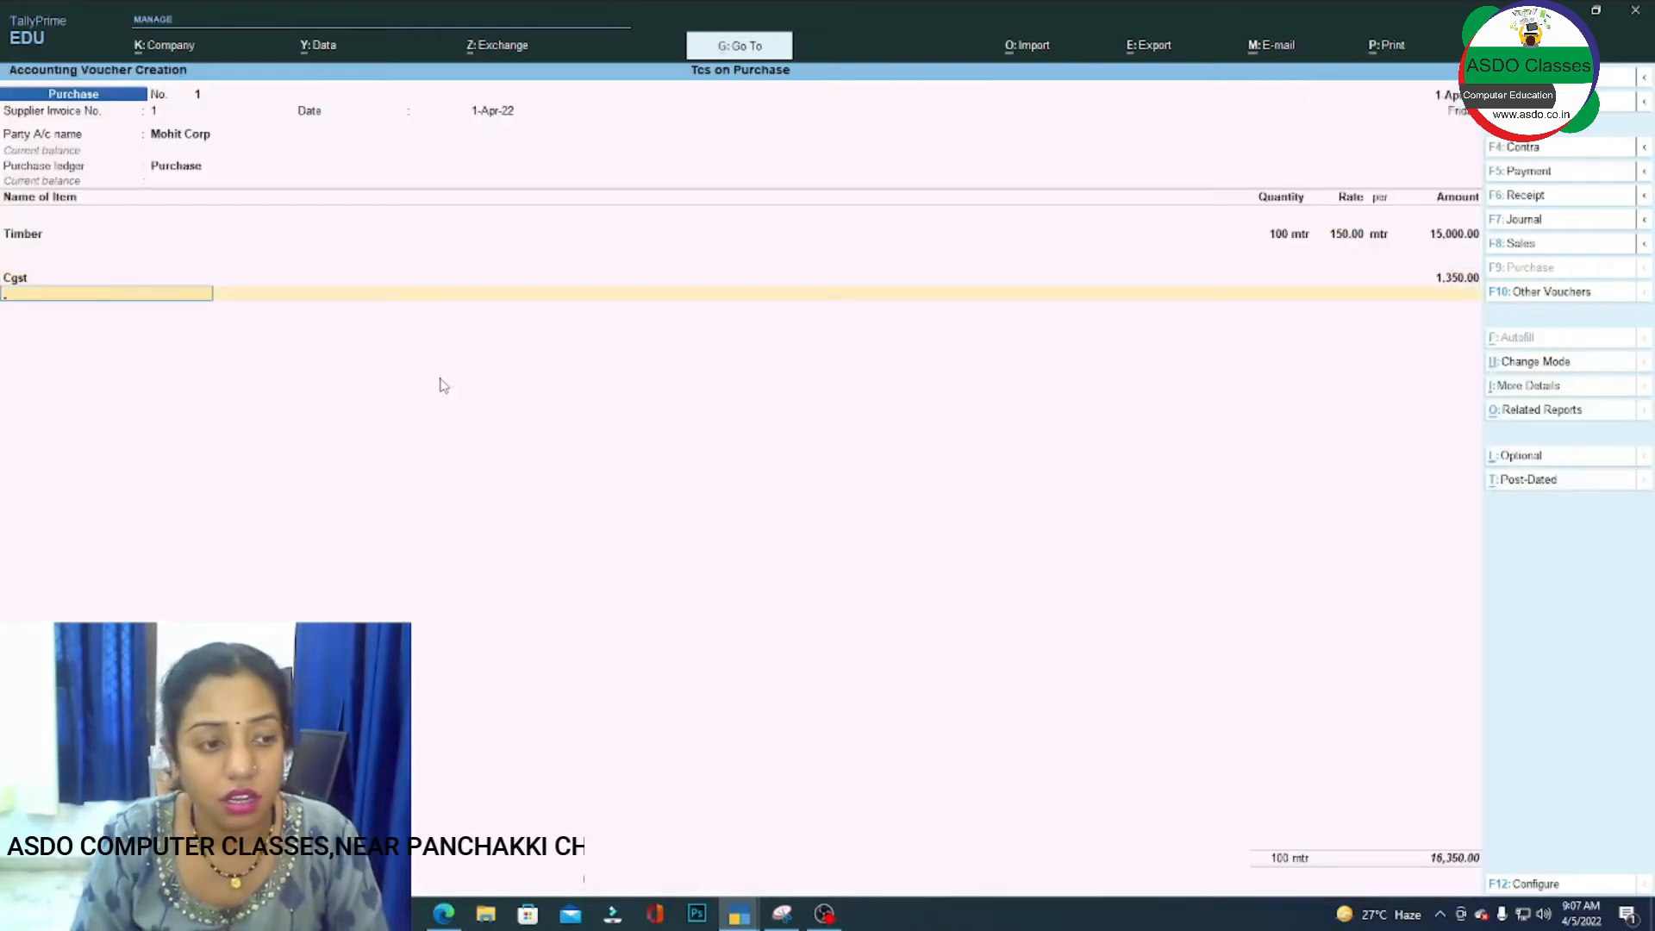
# Create a ledger named Sgst under Duties & Taxes with duty type GST and tax type State Tax.
pyautogui.hotkey('alt', 'c')
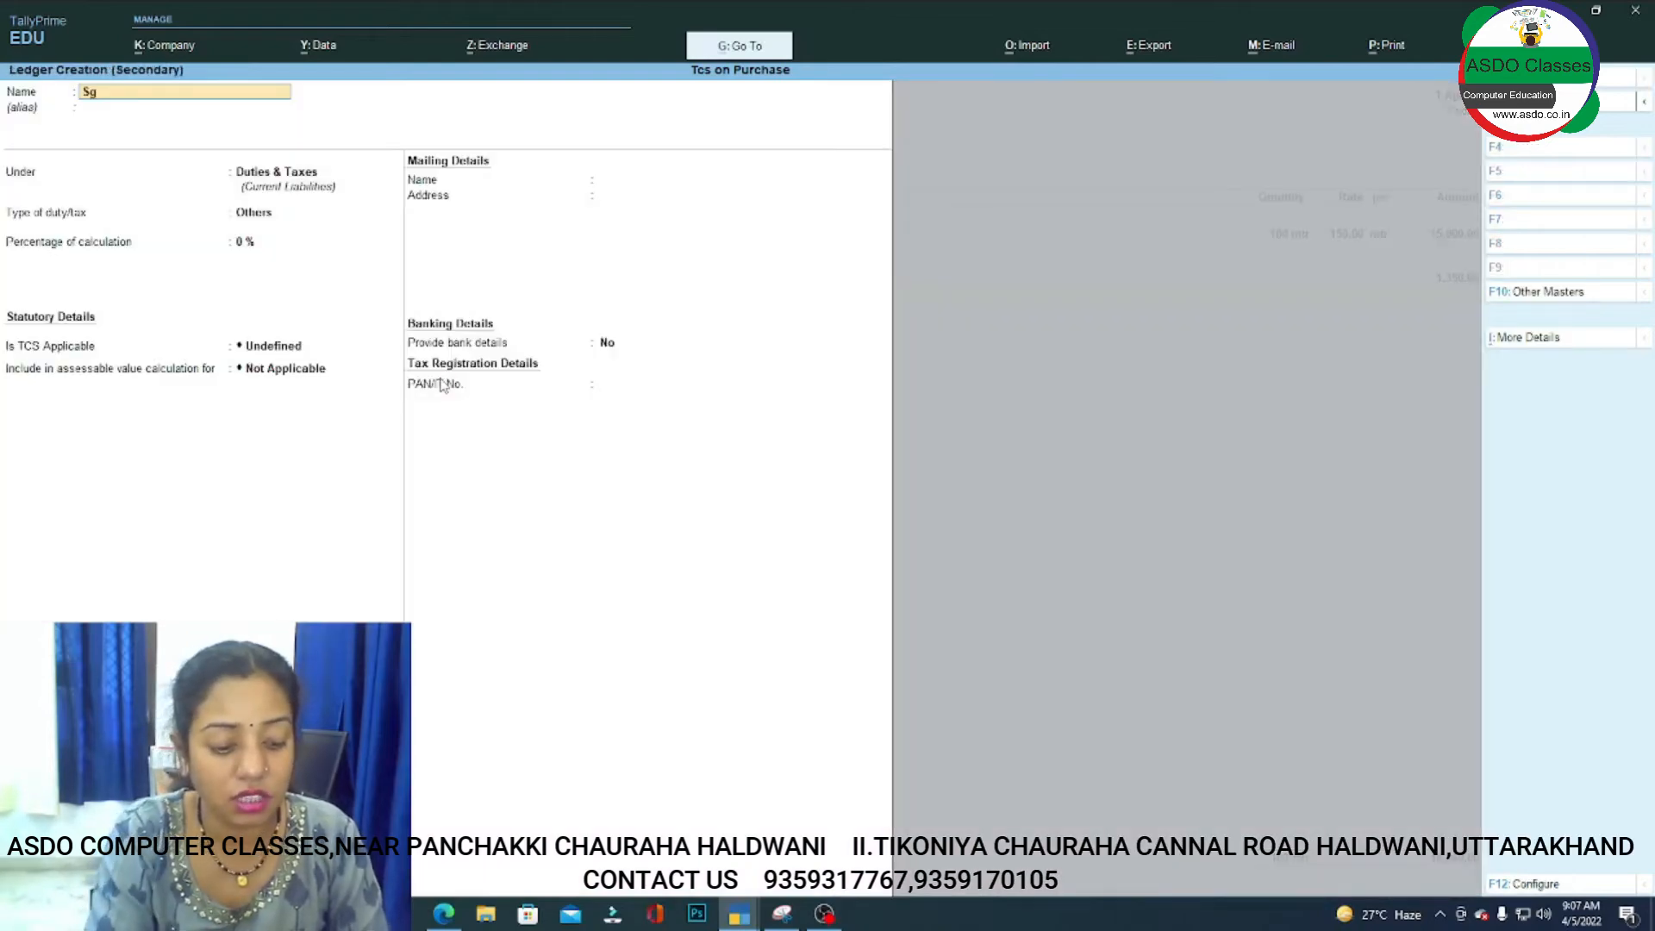
pyautogui.press('Return')
pyautogui.press('Return')
pyautogui.press('Return')
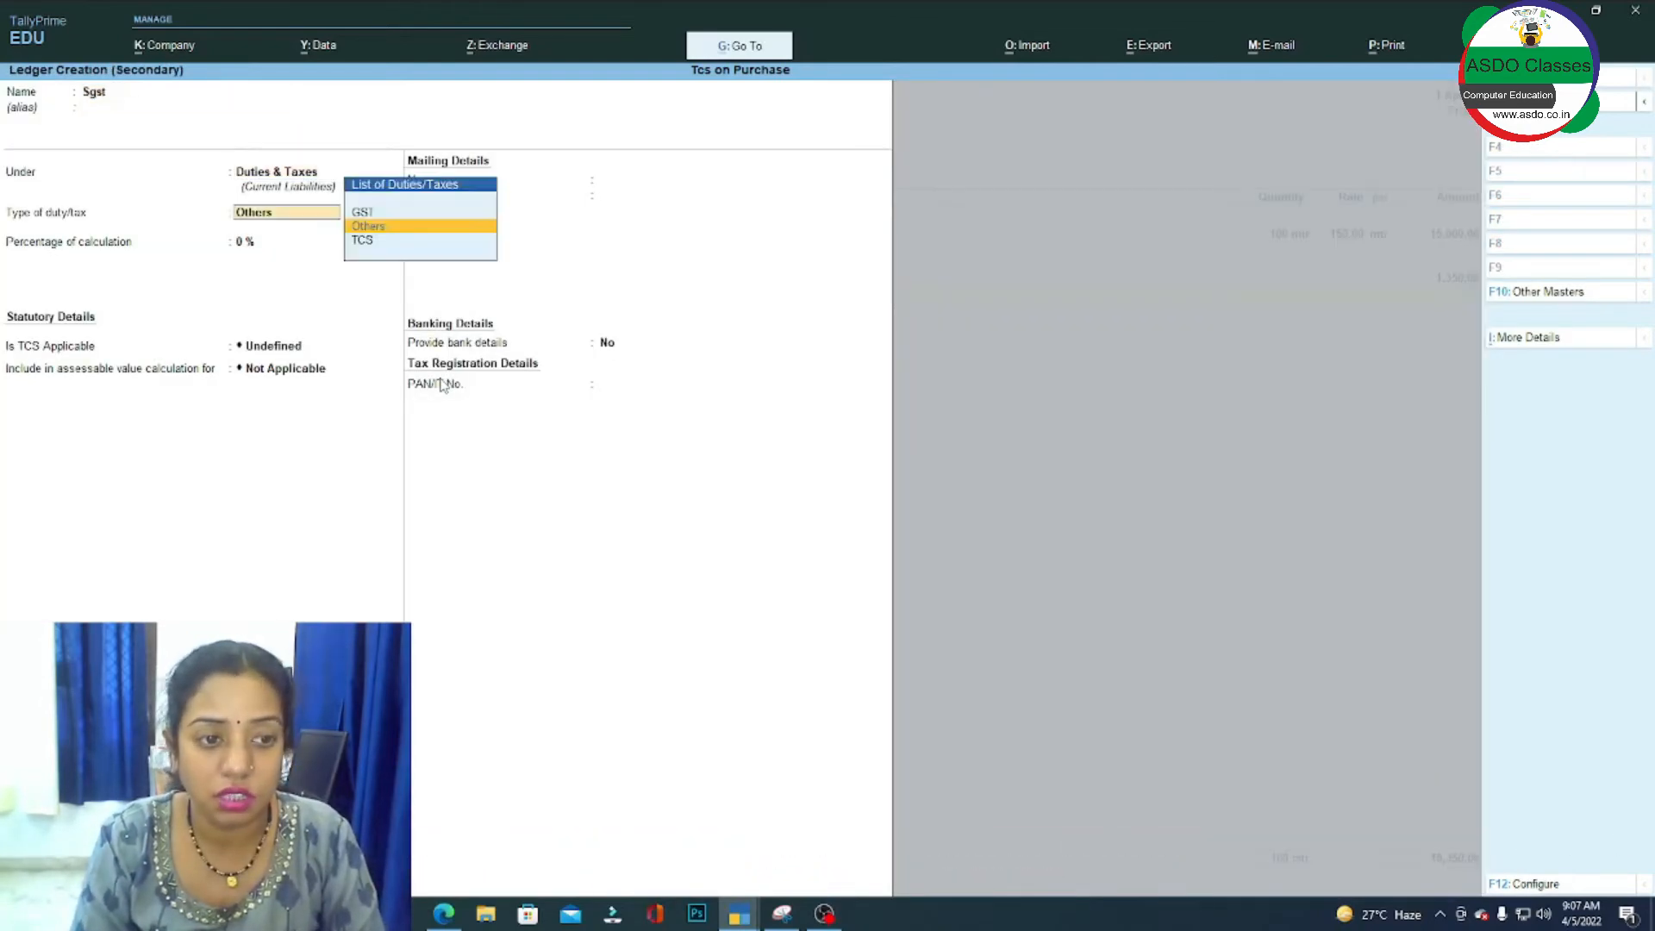
pyautogui.press('Up')
pyautogui.press('Return')
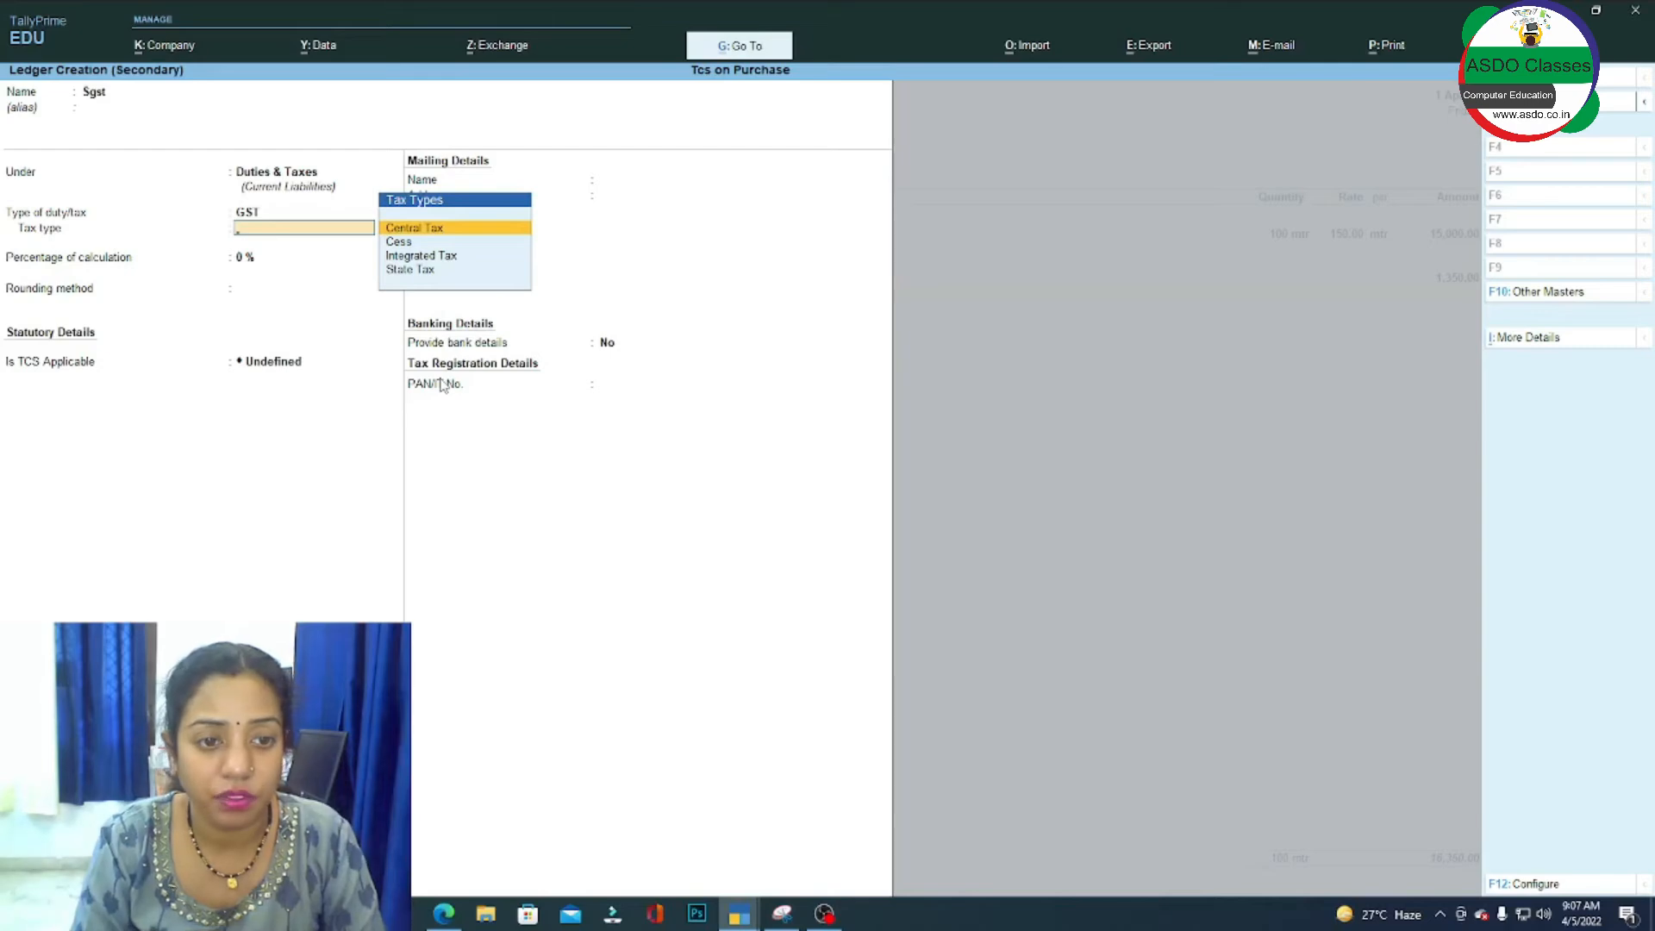
pyautogui.press('Down')
pyautogui.press('Down')
pyautogui.press('Down')
pyautogui.press('Return')
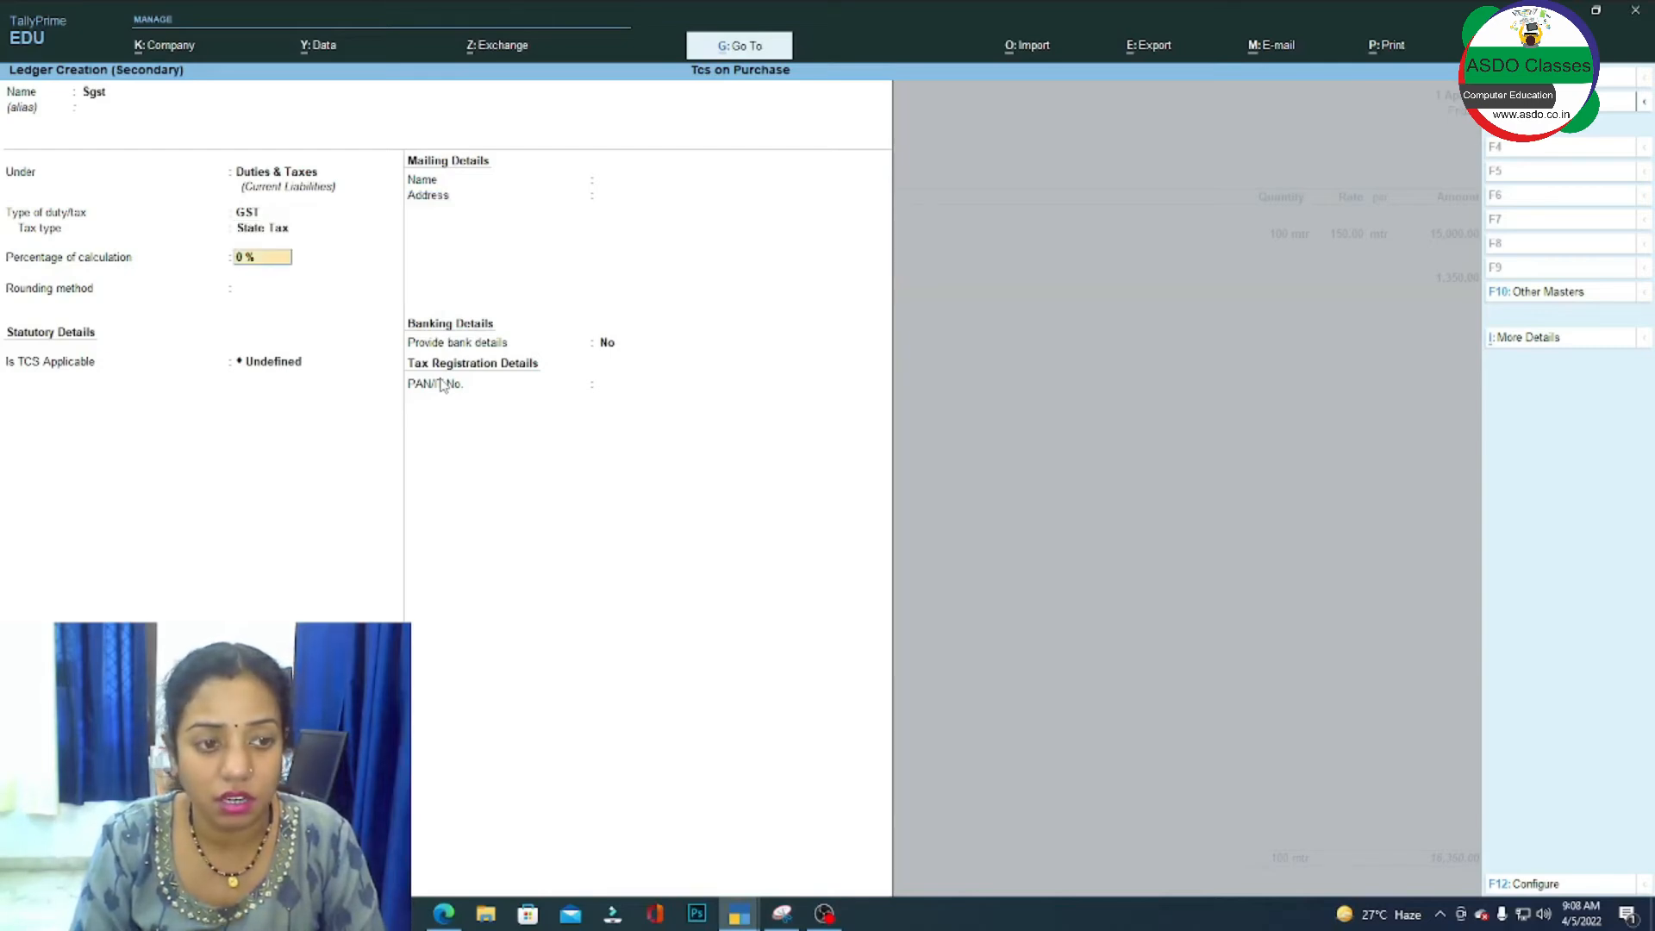
# Keep the Sgst ledger at 0% with rounding Not Applicable and no bank details, and save it into the voucher.
pyautogui.press('Return')
pyautogui.press('Return')
pyautogui.press('Return')
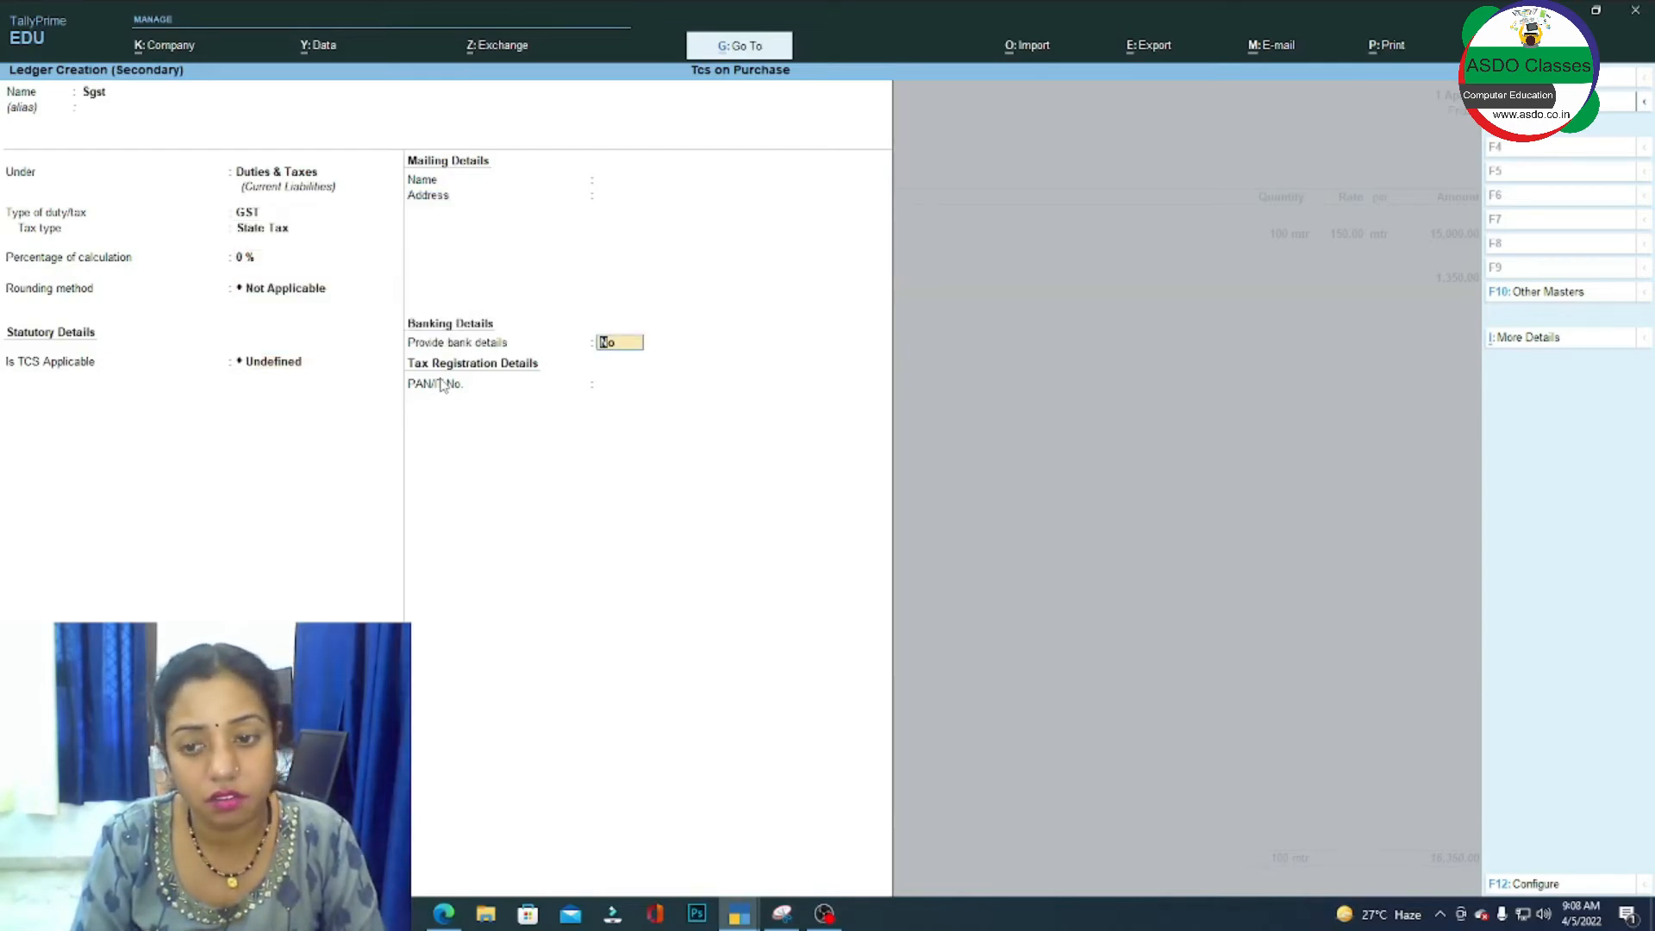
pyautogui.hotkey('ctrl', 'a')
pyautogui.press('Return')
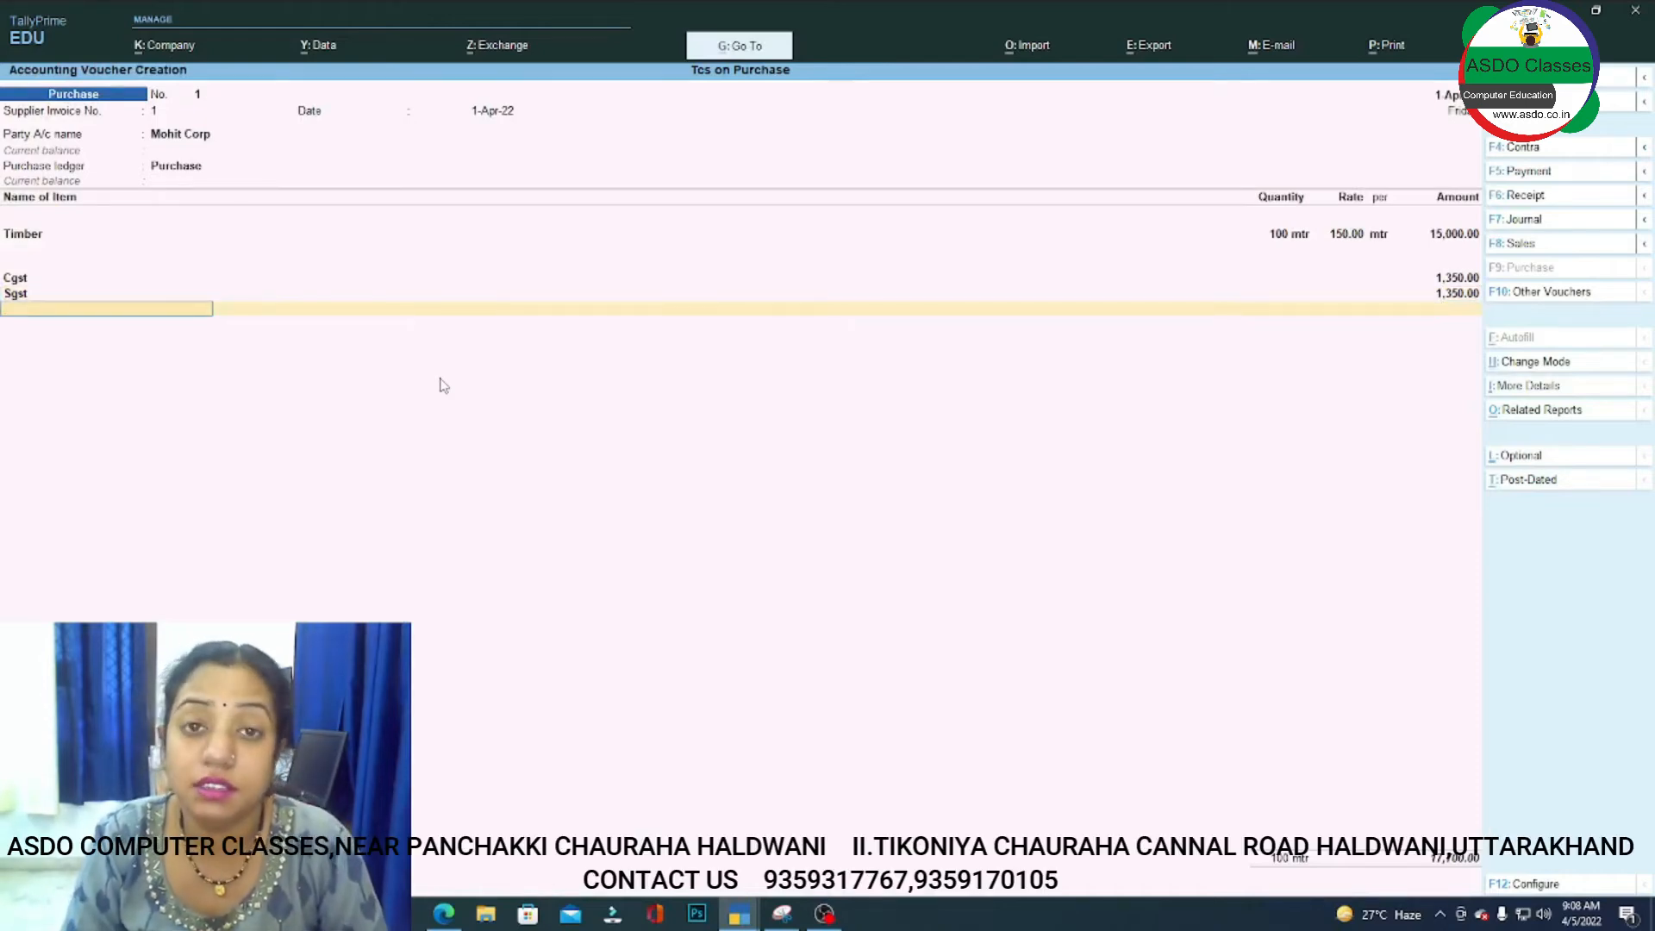
# Create a ledger named Tcs under the Current Assets group from the purchase voucher.
pyautogui.write('t')
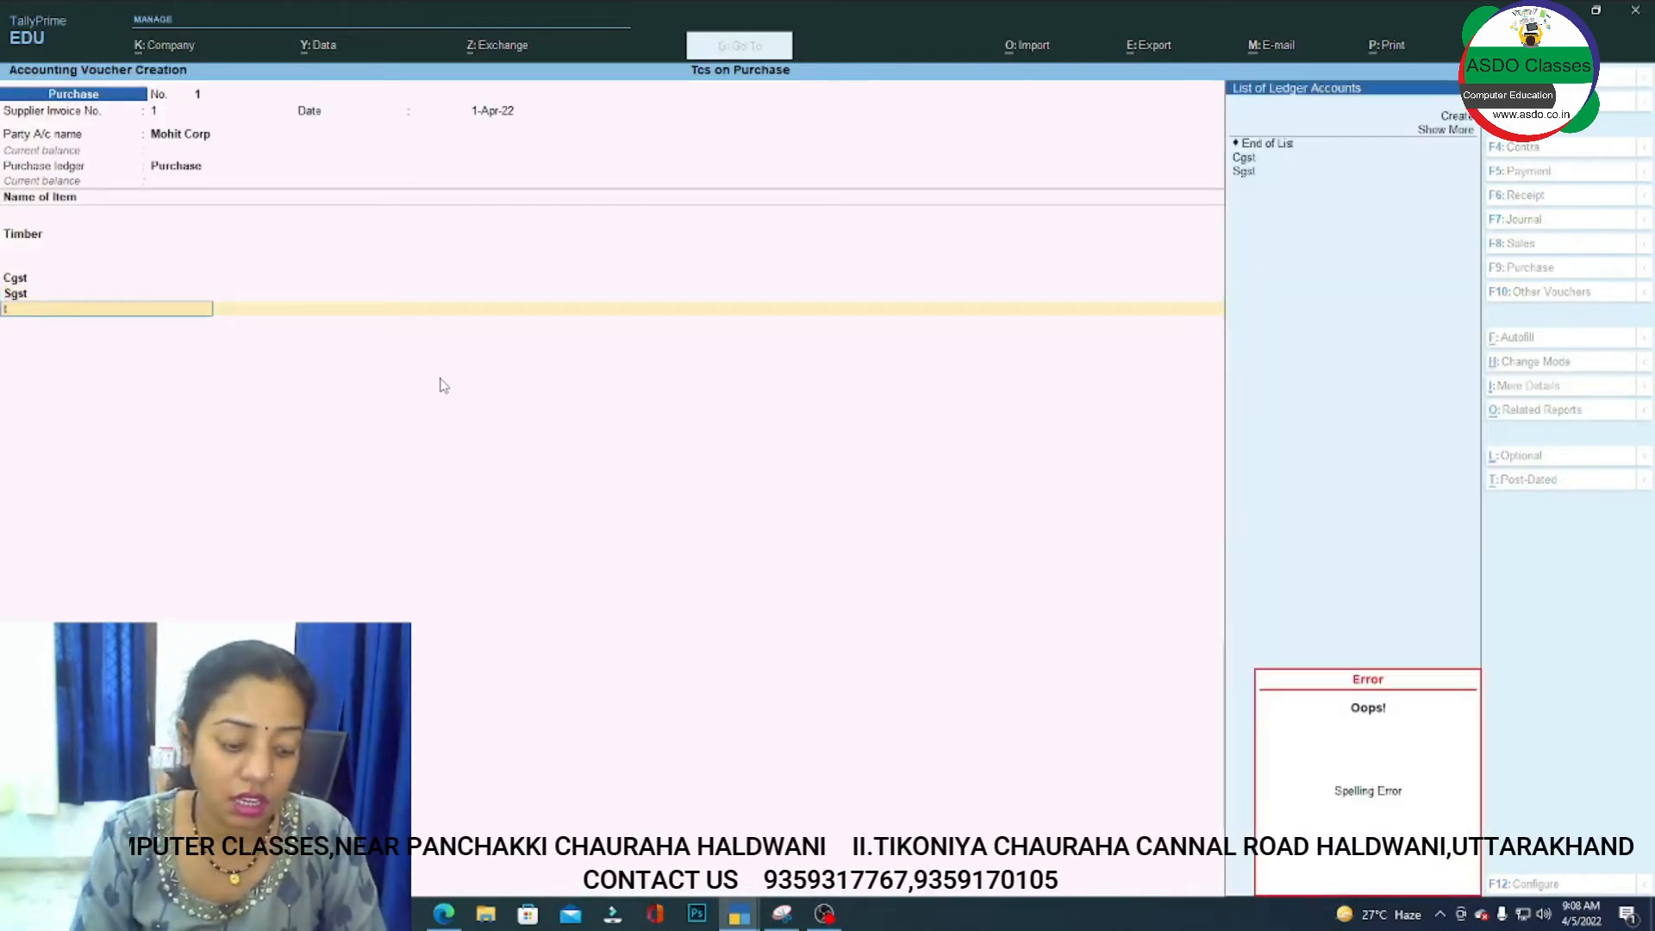
pyautogui.hotkey('alt', 'c')
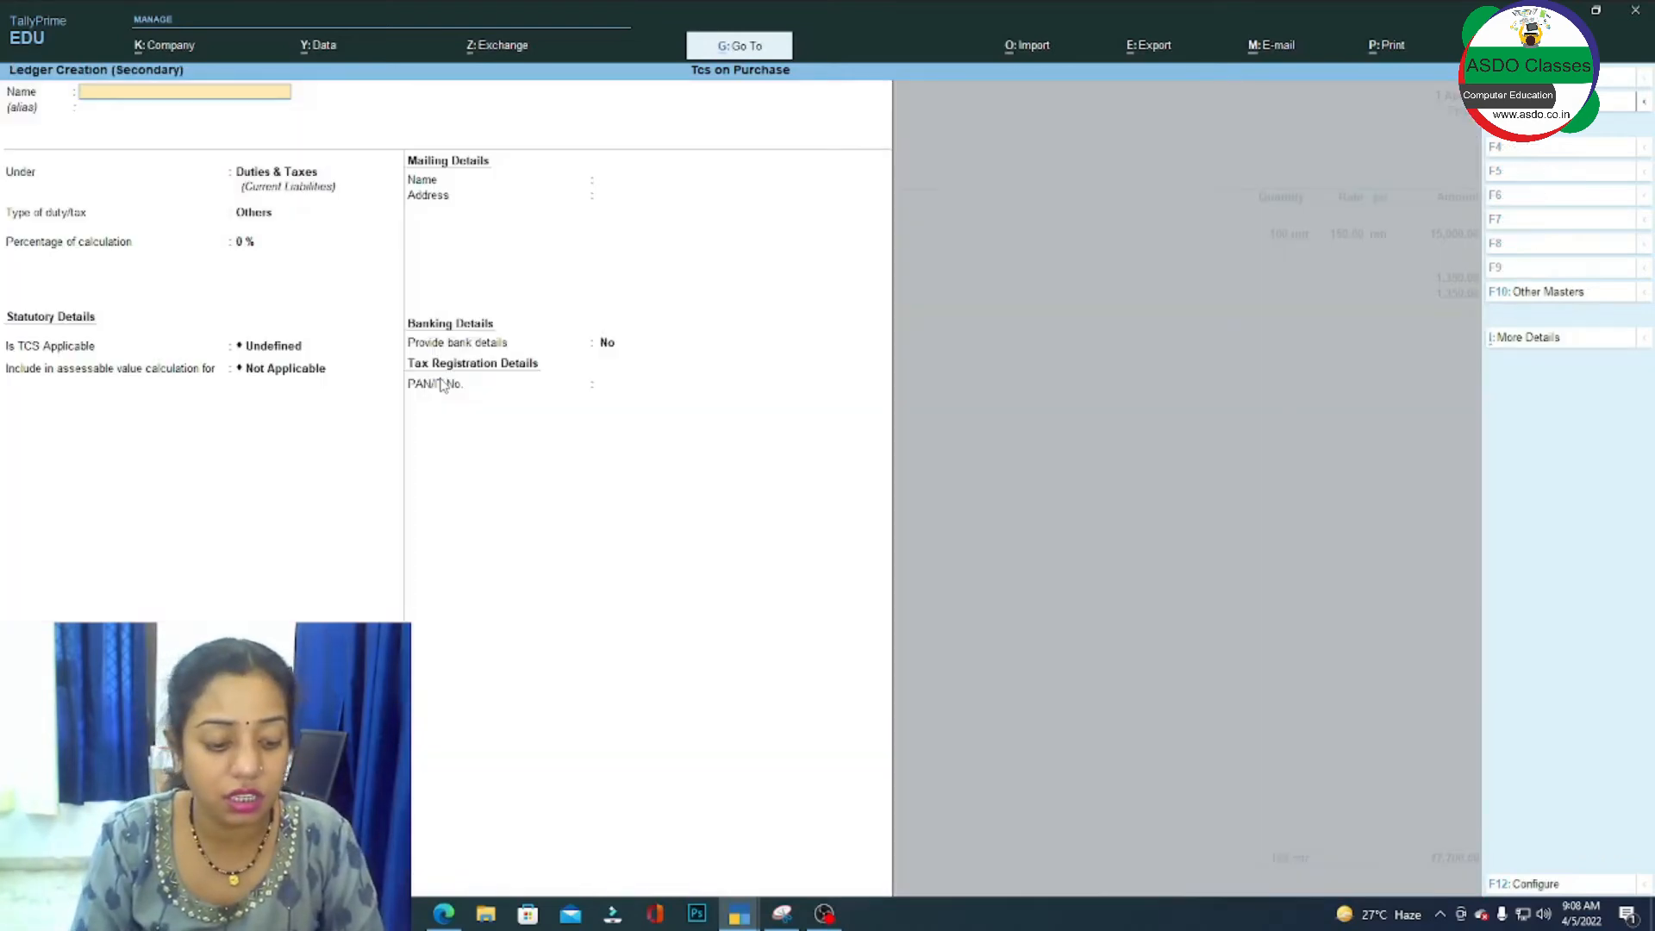
pyautogui.write('Tcs')
pyautogui.press('Return')
pyautogui.press('Return')
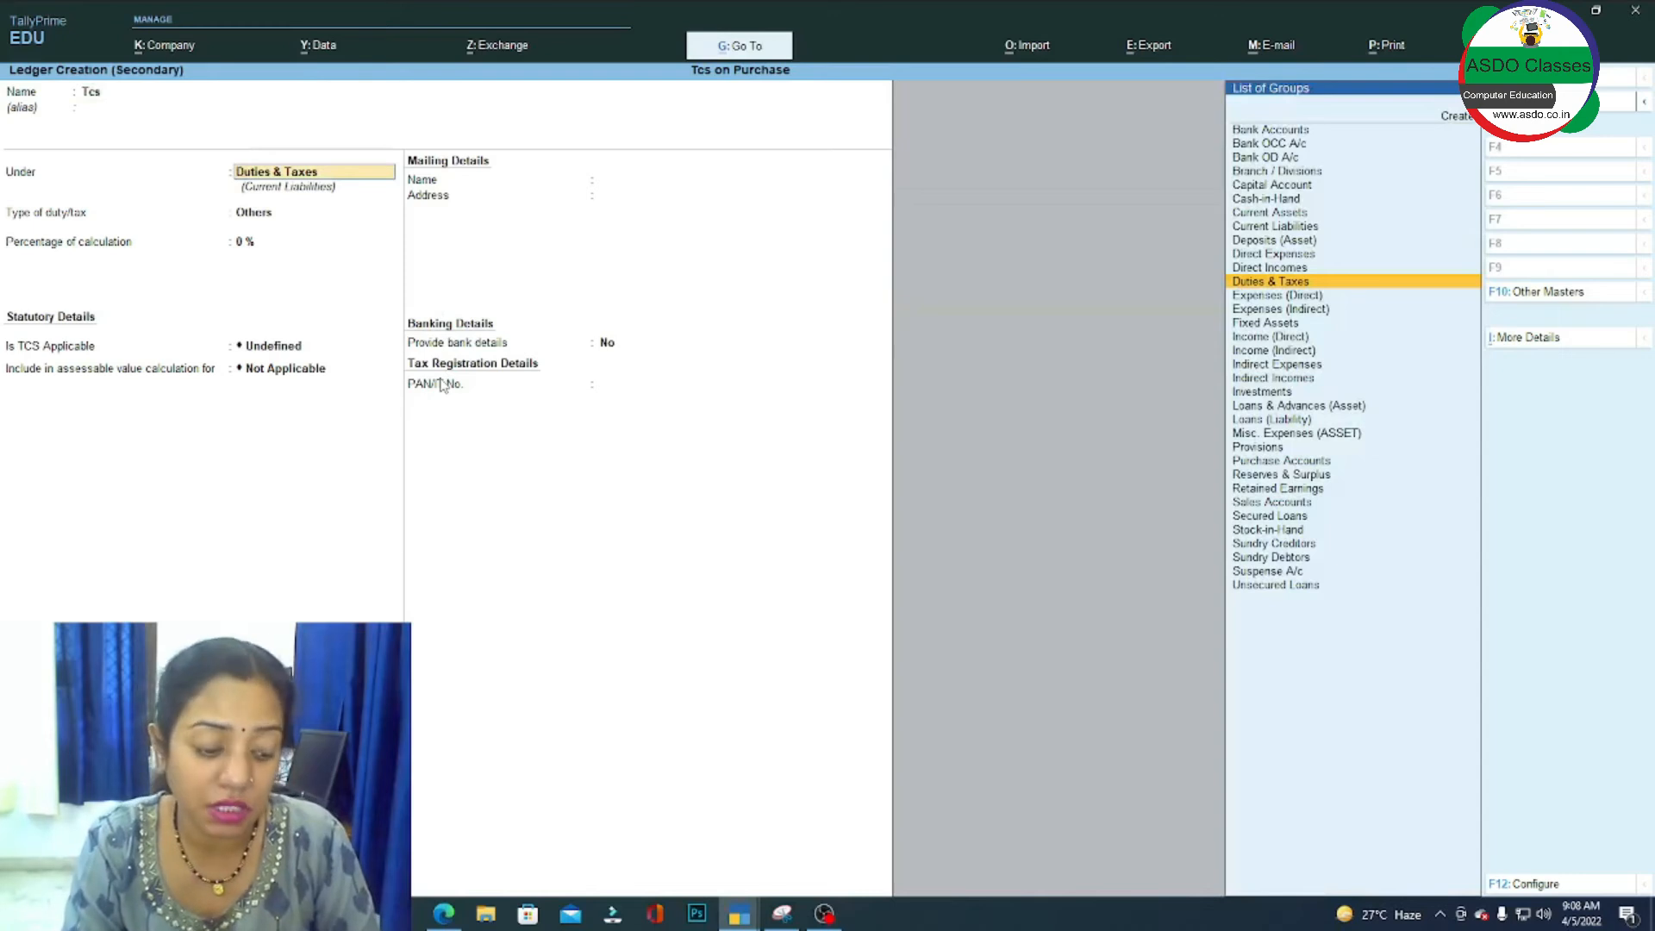
pyautogui.write('Cur')
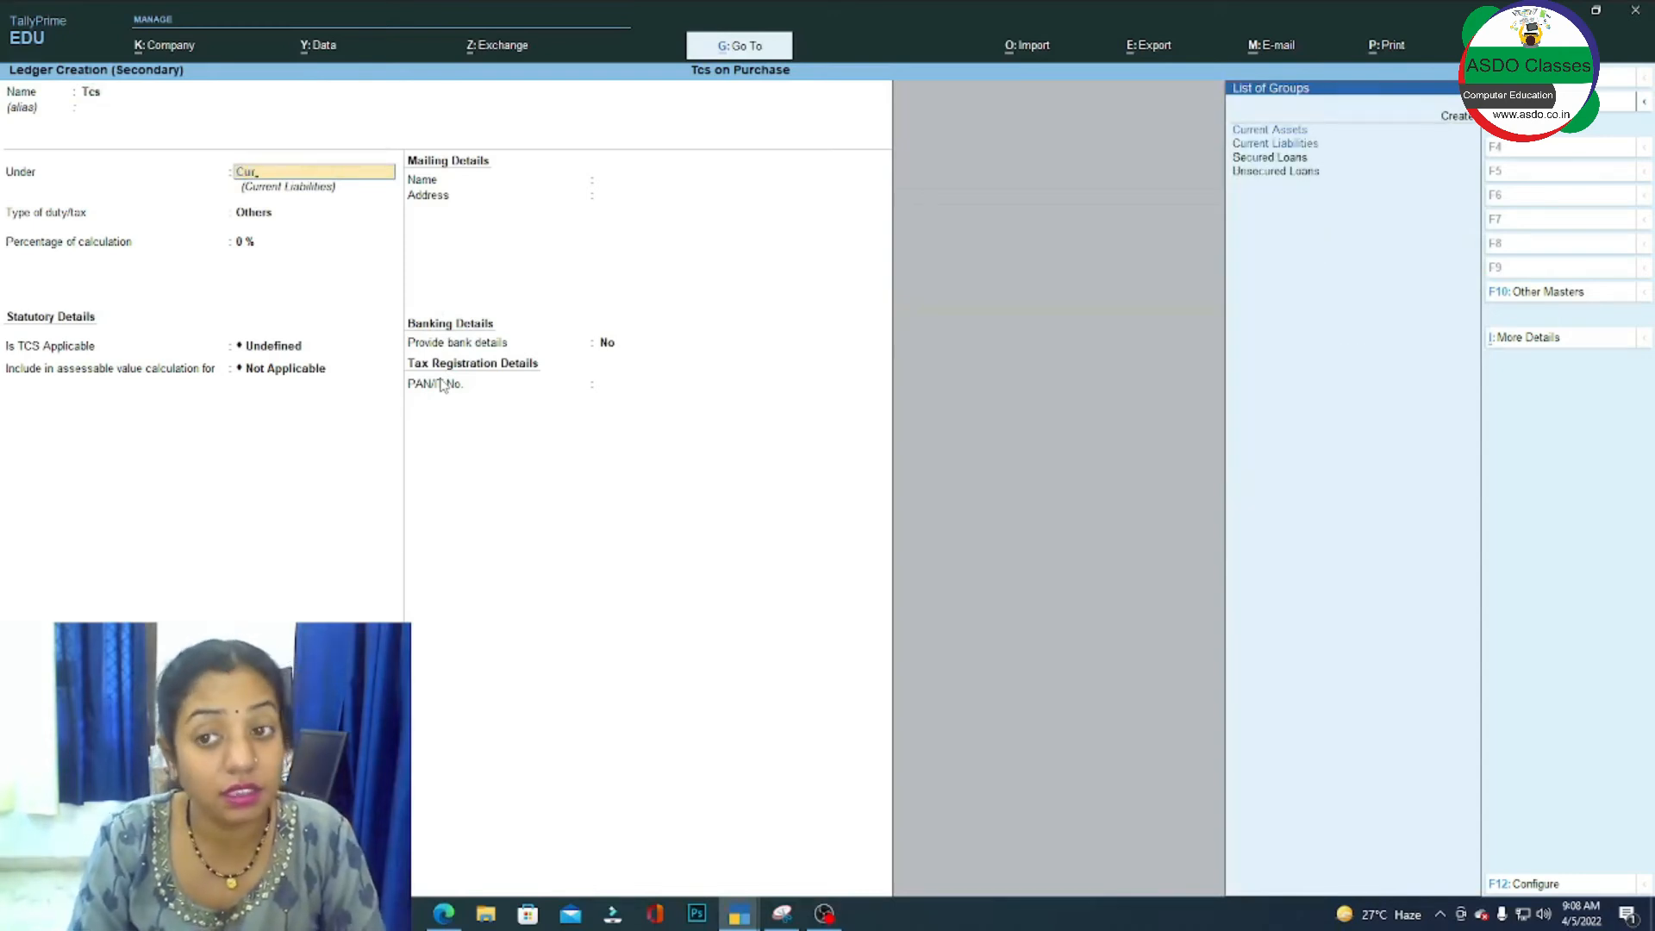
pyautogui.press('Return')
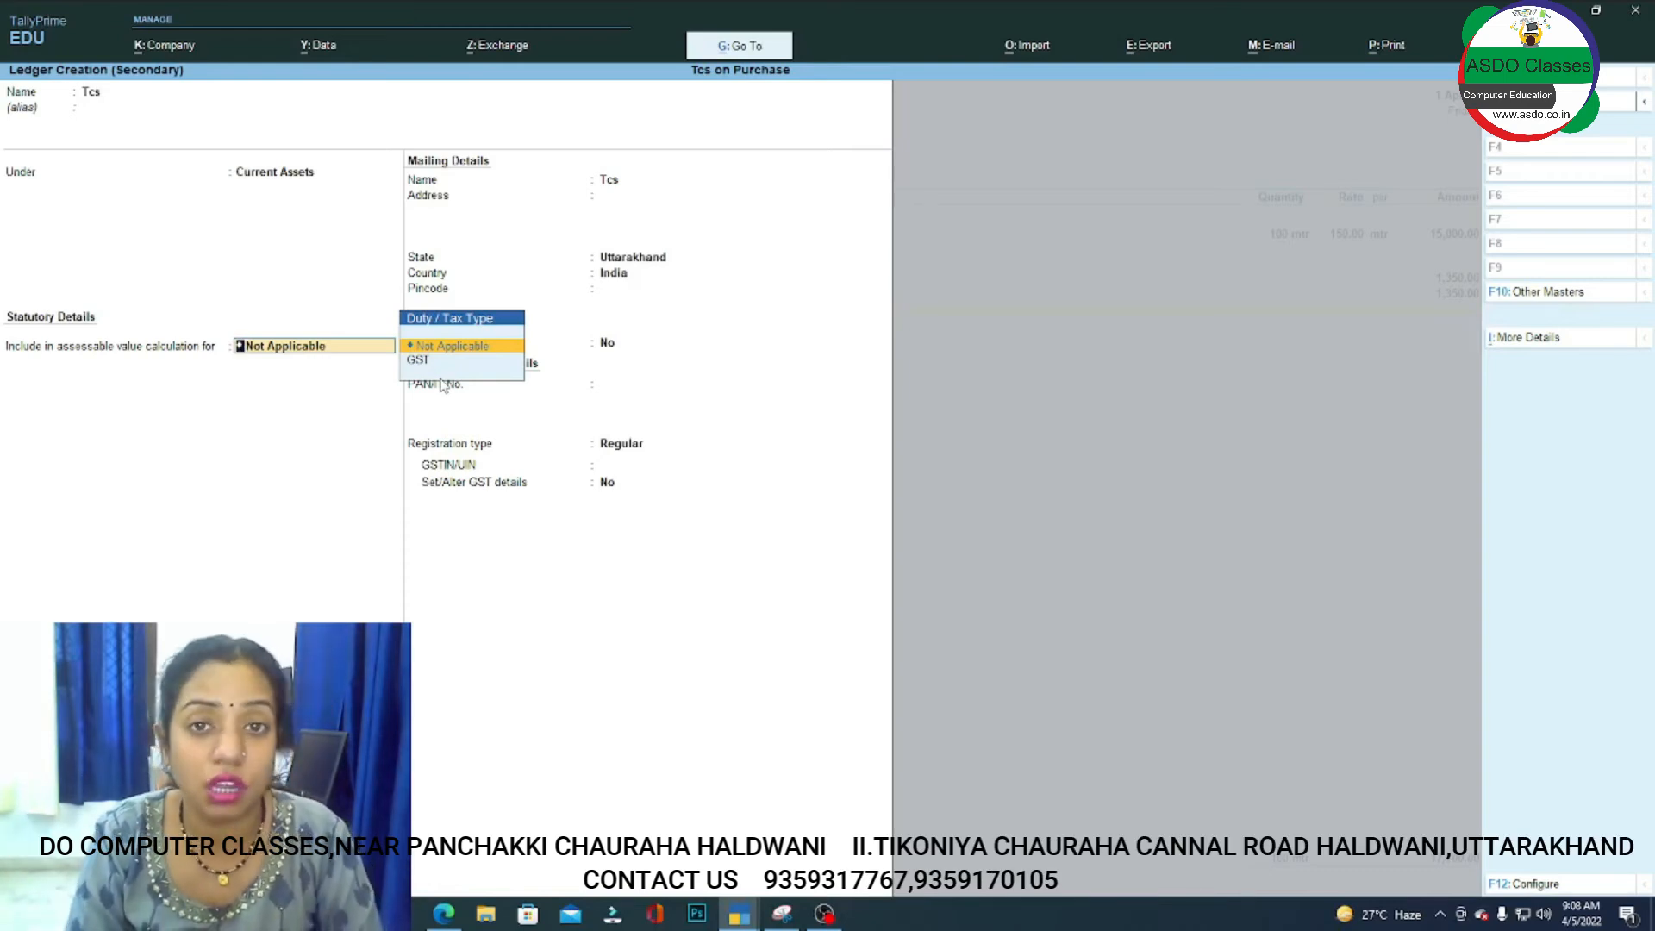
# Save the Tcs ledger with assessable value Not Applicable and no bank or GST details, and set its rate in the voucher to 2.5%.
pyautogui.press('Return')
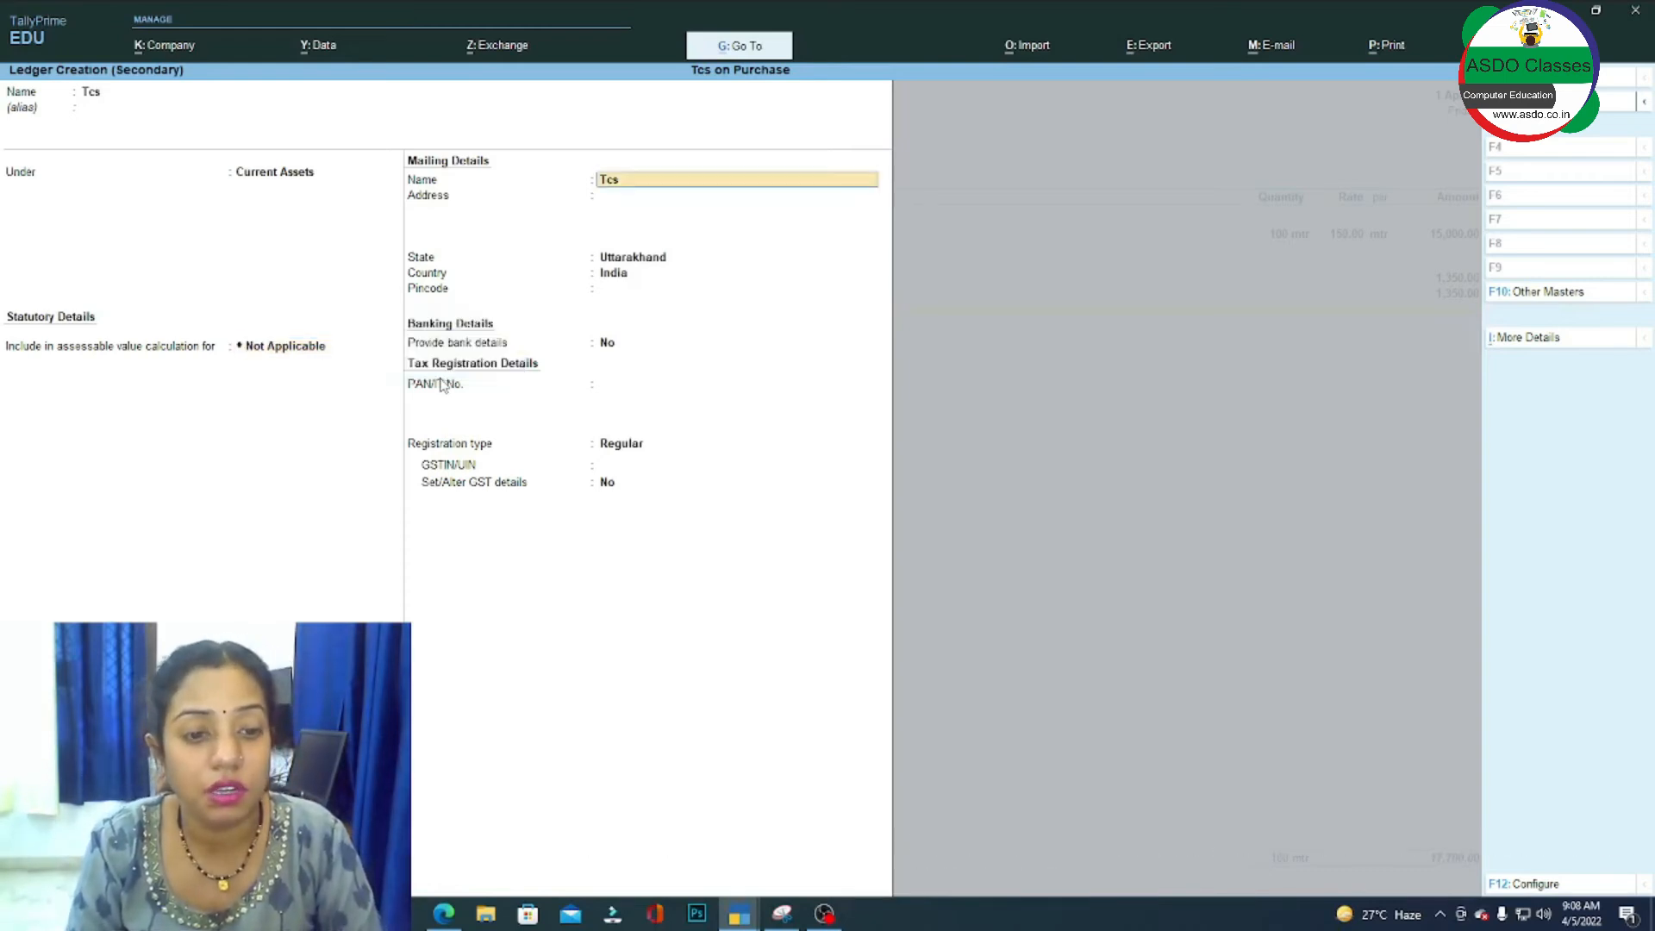
pyautogui.press('Return')
pyautogui.press('Return')
pyautogui.press('Return')
pyautogui.press('Return')
pyautogui.press('Return')
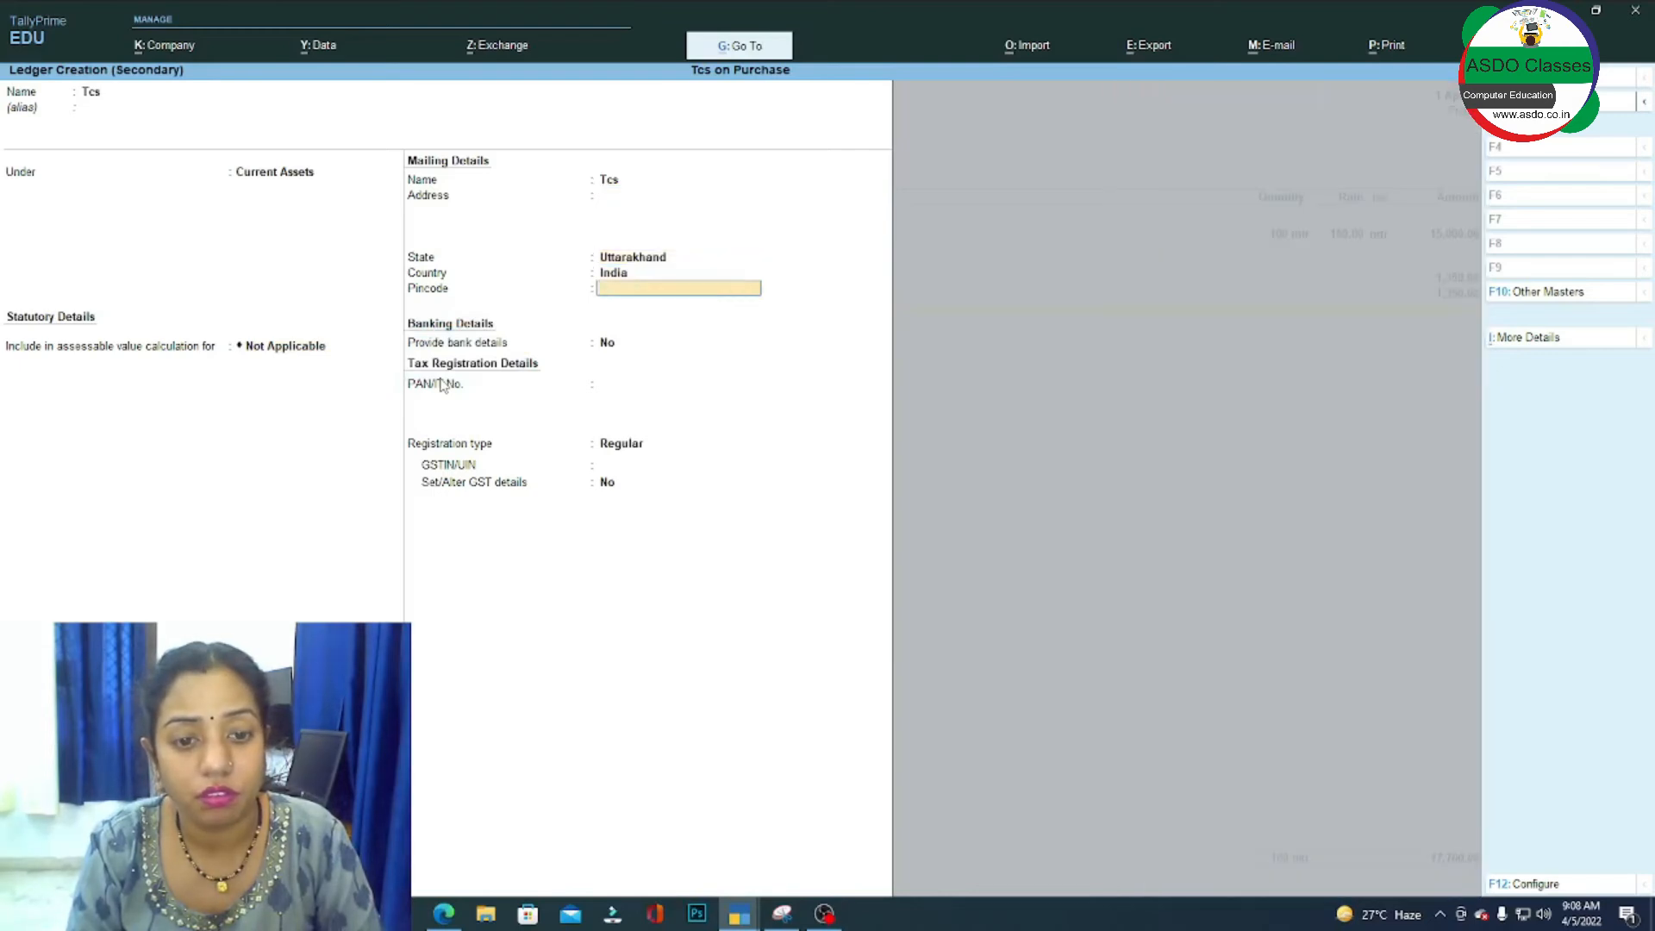
pyautogui.press('Return')
pyautogui.press('Return')
pyautogui.press('Return')
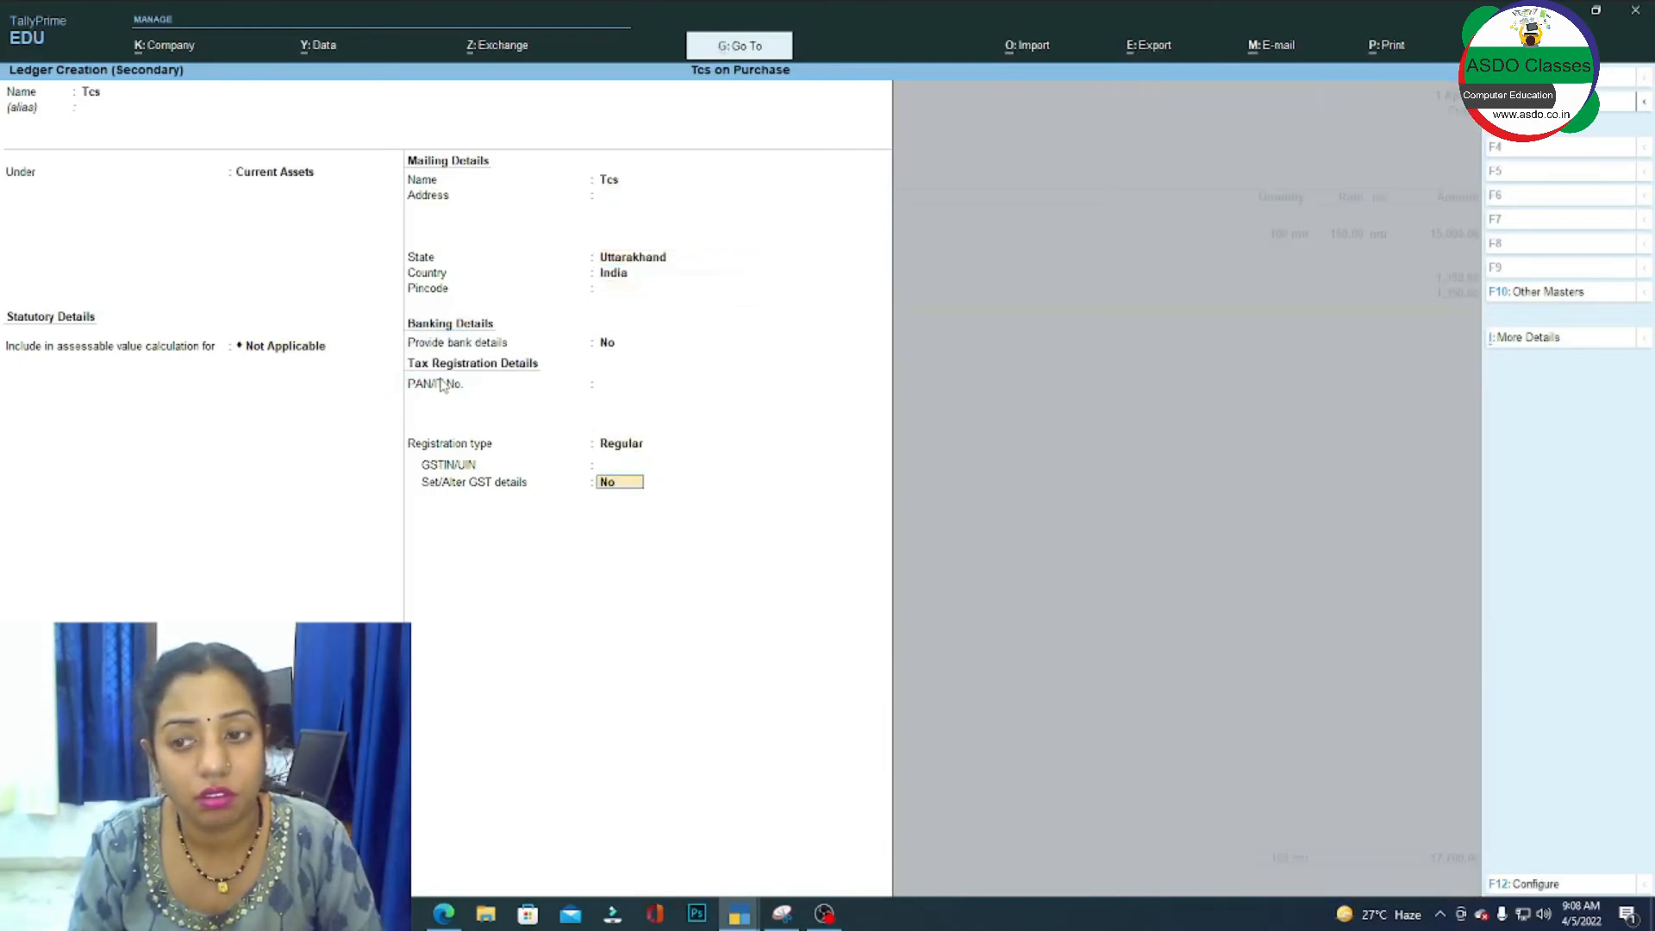
pyautogui.press('Return')
pyautogui.press('Return')
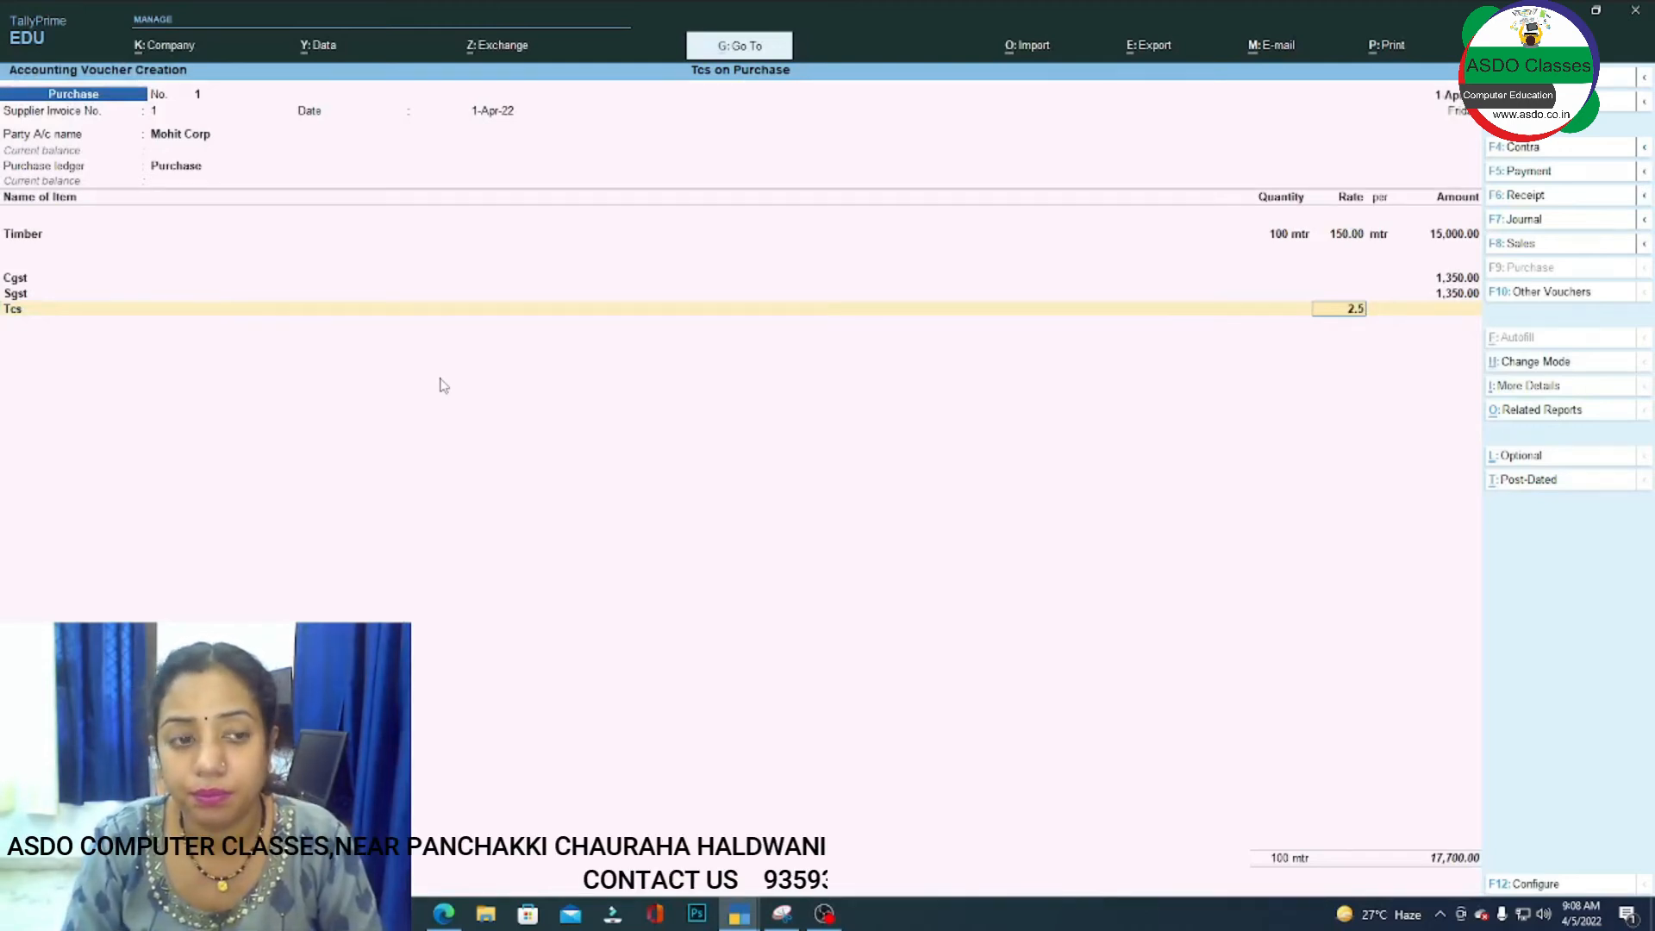
pyautogui.press('Return')
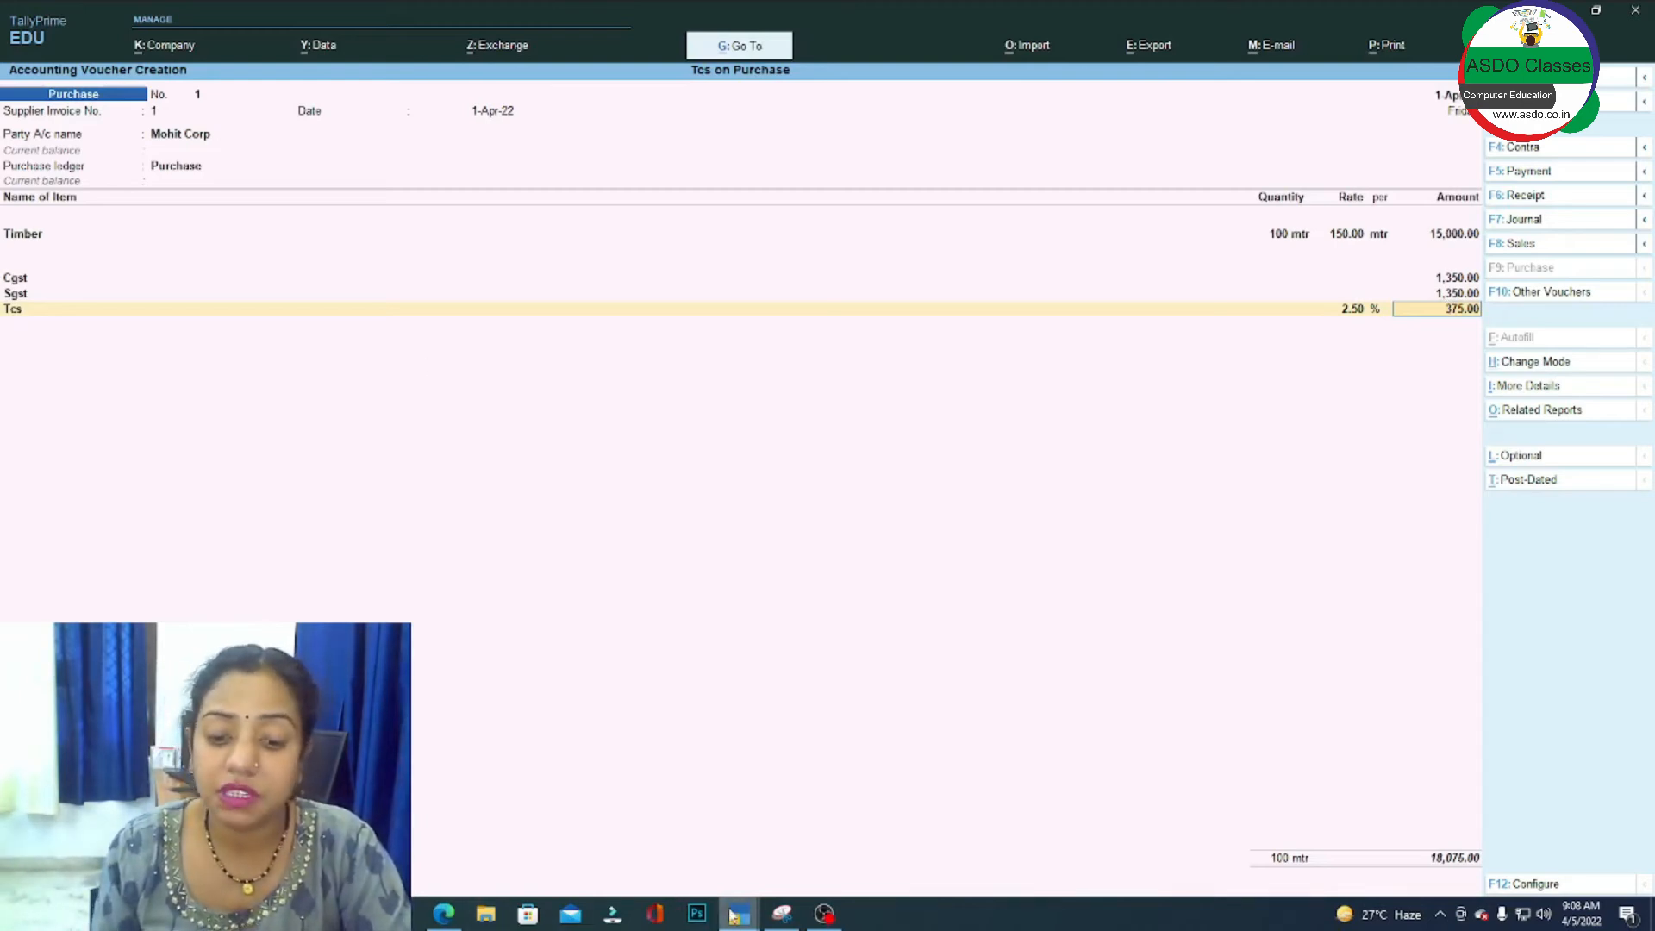
# Check the Tcs amount on the Timber tax invoice in the other company's window, and return to the purchase voucher.
pyautogui.moveTo(734, 916)
pyautogui.click(635, 784)
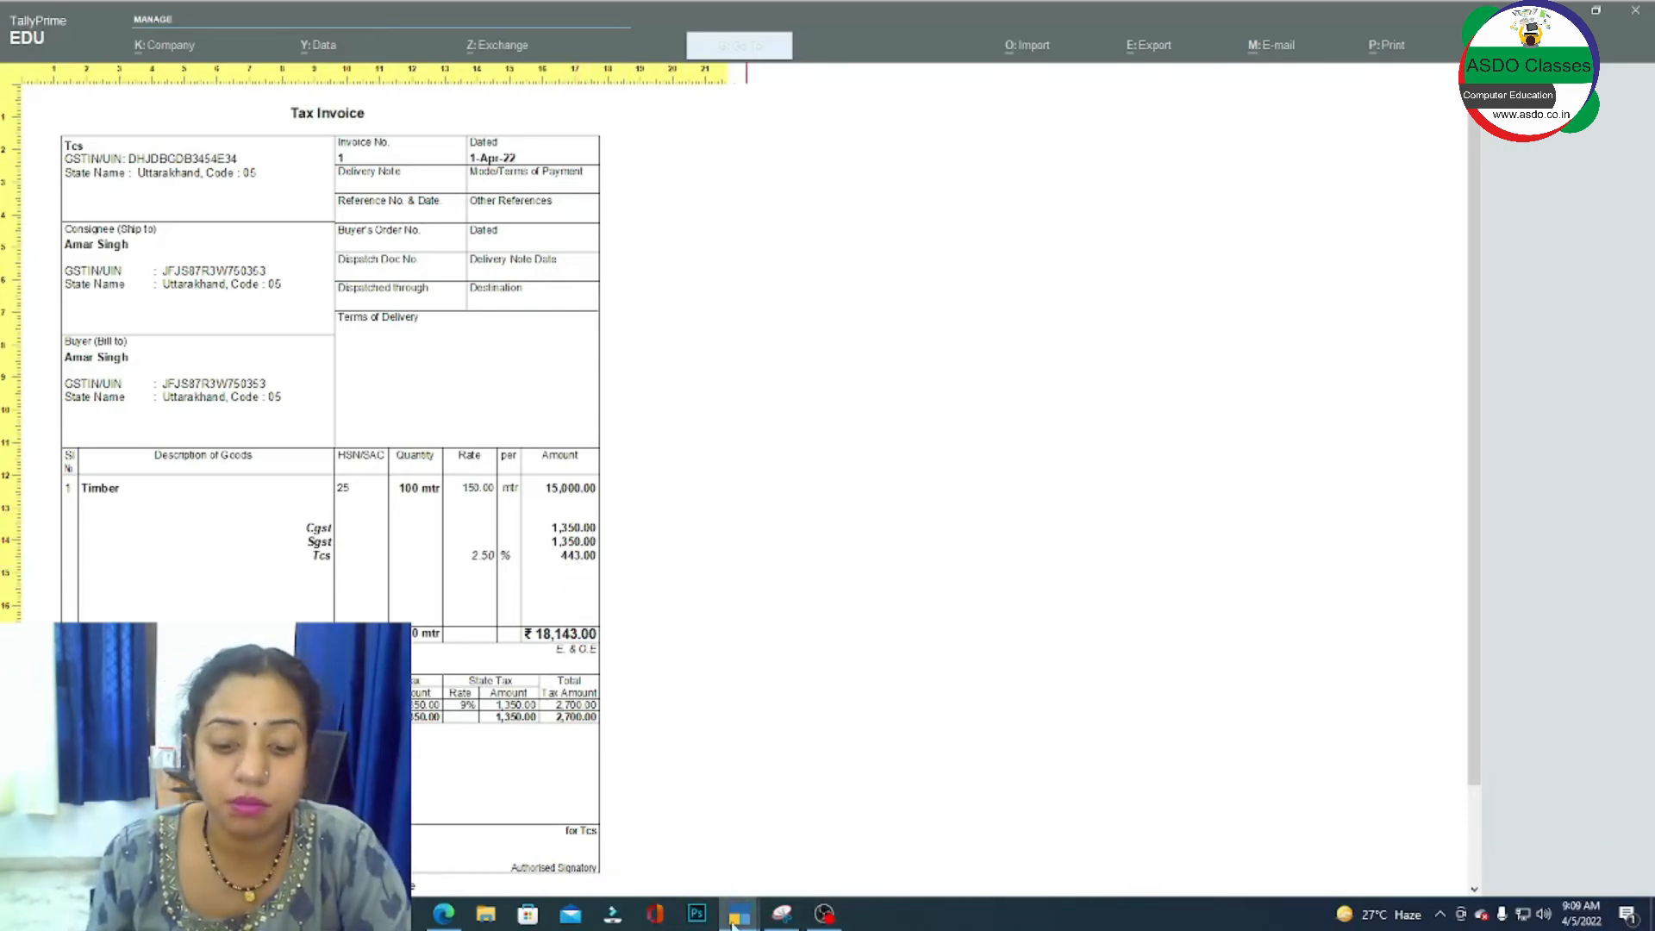
pyautogui.moveTo(733, 918)
pyautogui.click(841, 800)
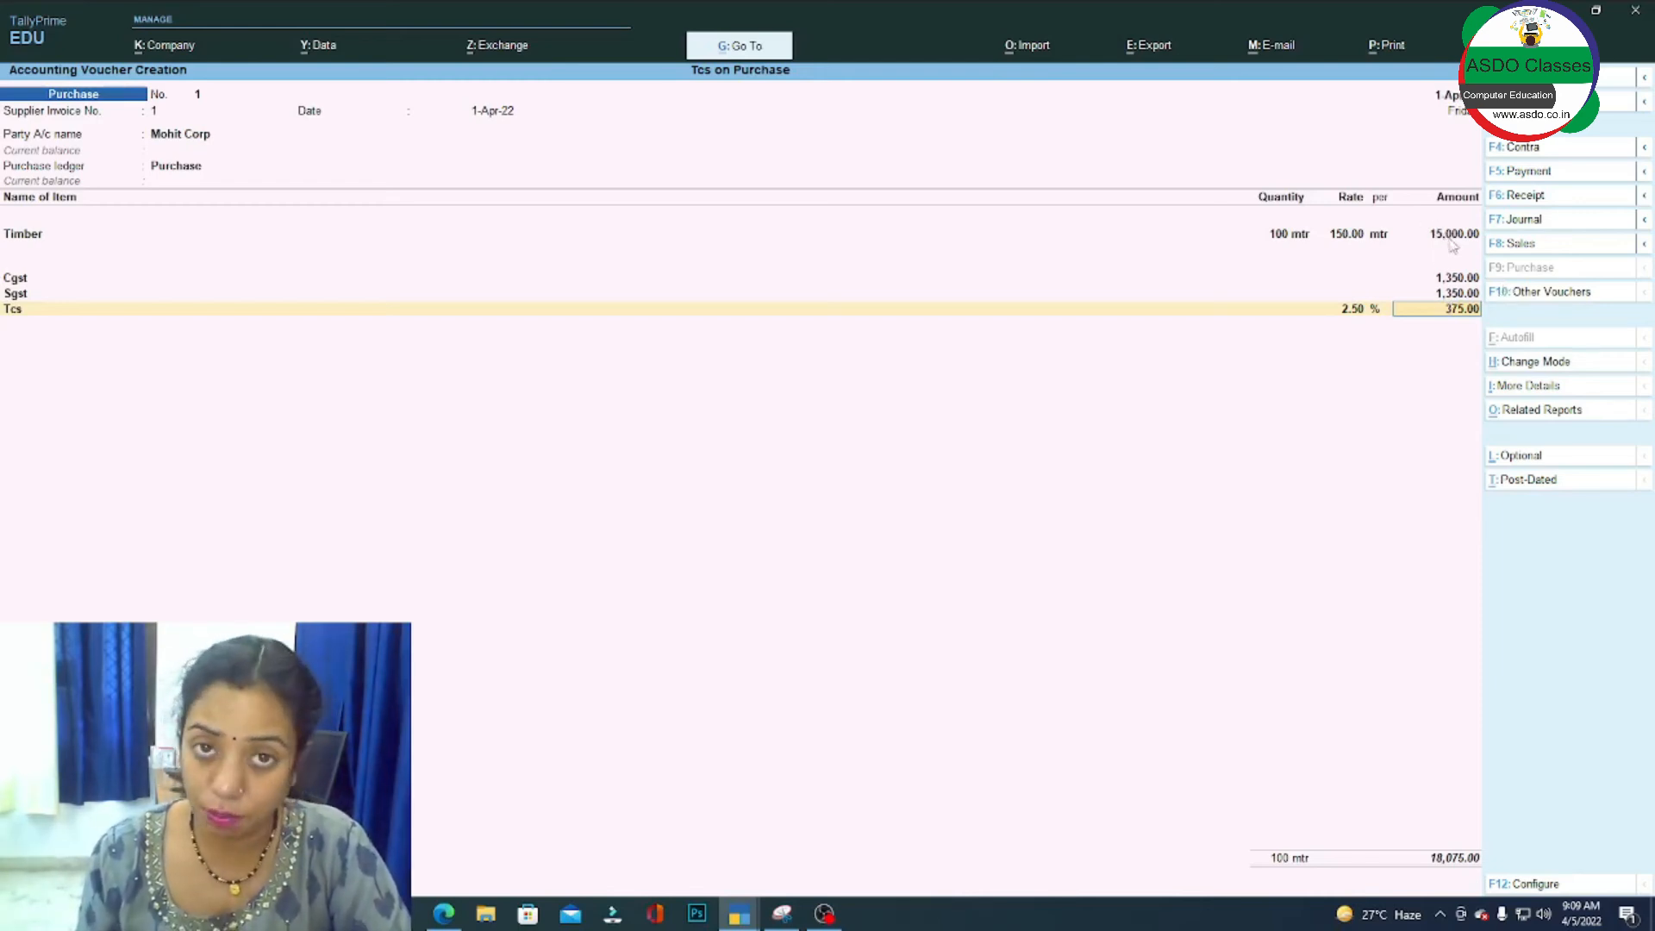
# Set Calculate Tax on Current Subtotal to Yes in the voucher configuration and accept the Tcs line at 2.50%.
pyautogui.press('BackSpace')
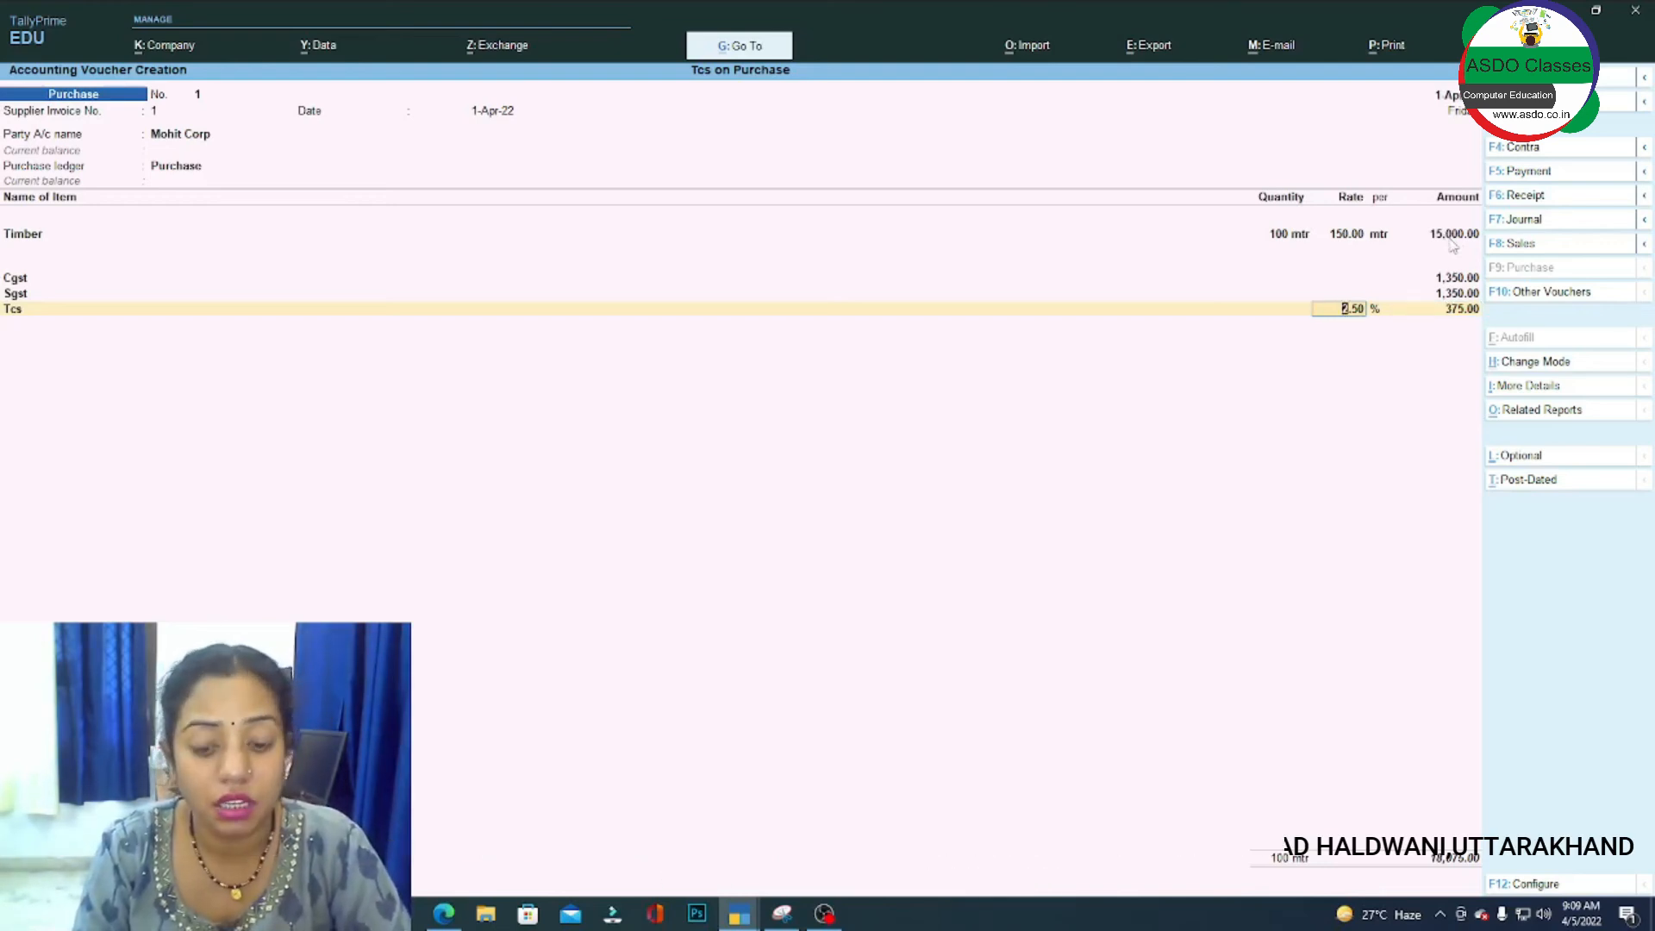
pyautogui.press('F12')
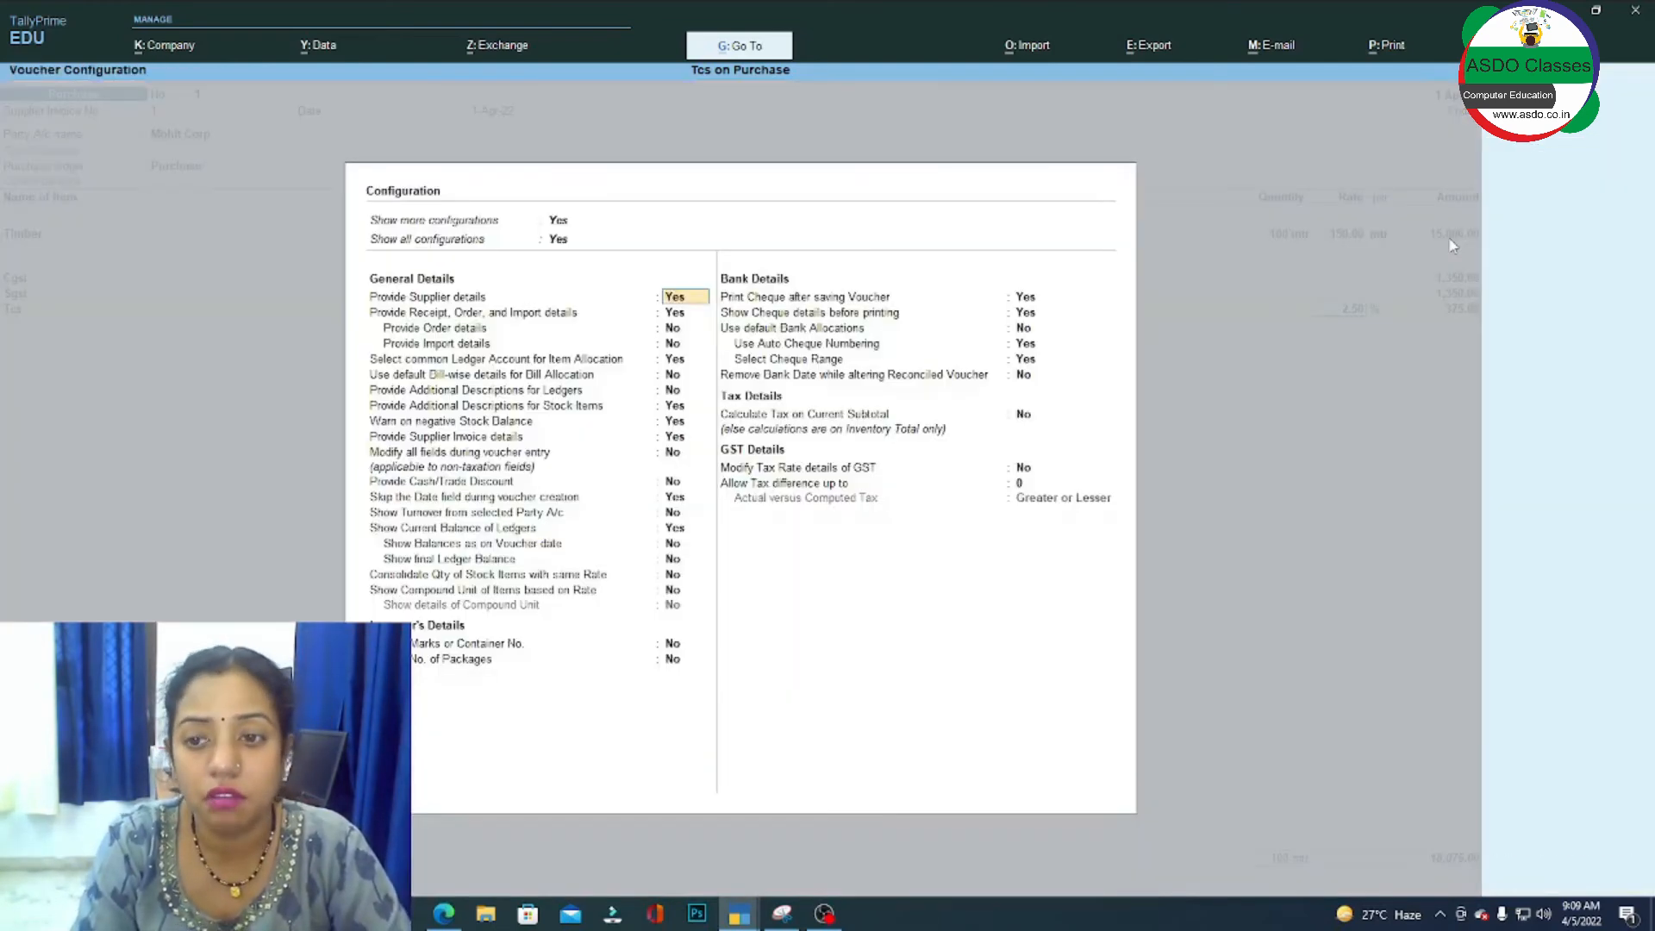
pyautogui.press('Down')
pyautogui.press('Down')
pyautogui.press('Down')
pyautogui.press('Down')
pyautogui.press('Down')
pyautogui.press('Down')
pyautogui.press('Down')
pyautogui.press('Down')
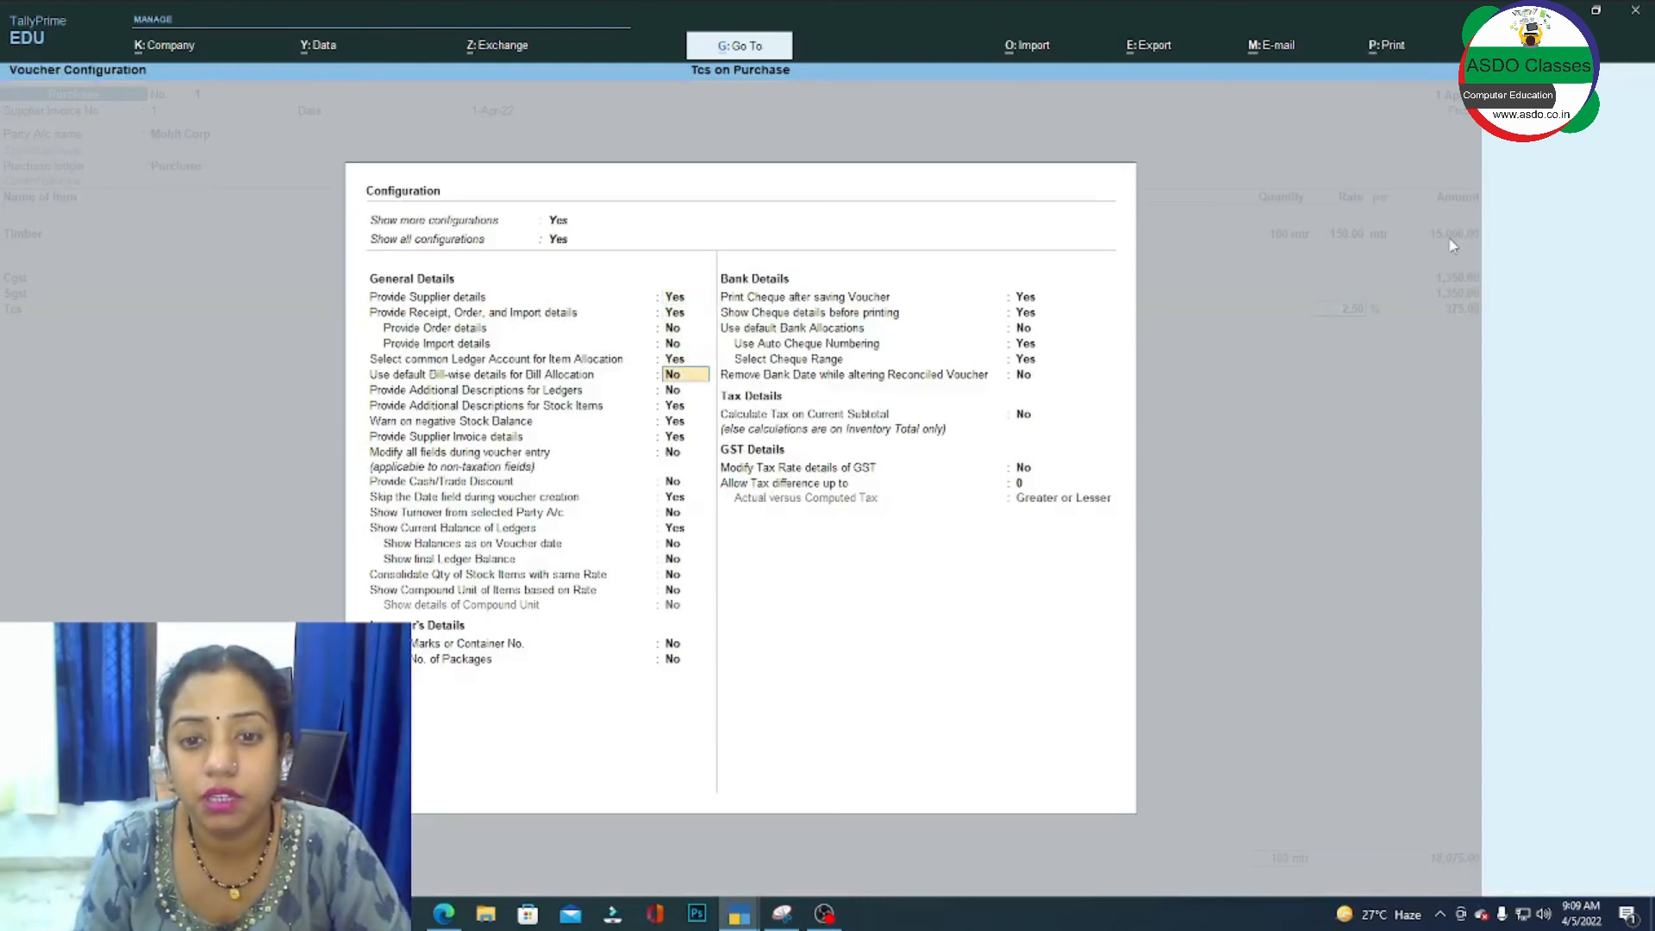
pyautogui.press('Down')
pyautogui.press('Down')
pyautogui.press('Down')
pyautogui.press('Down')
pyautogui.press('Down')
pyautogui.press('Down')
pyautogui.press('Down')
pyautogui.press('Down')
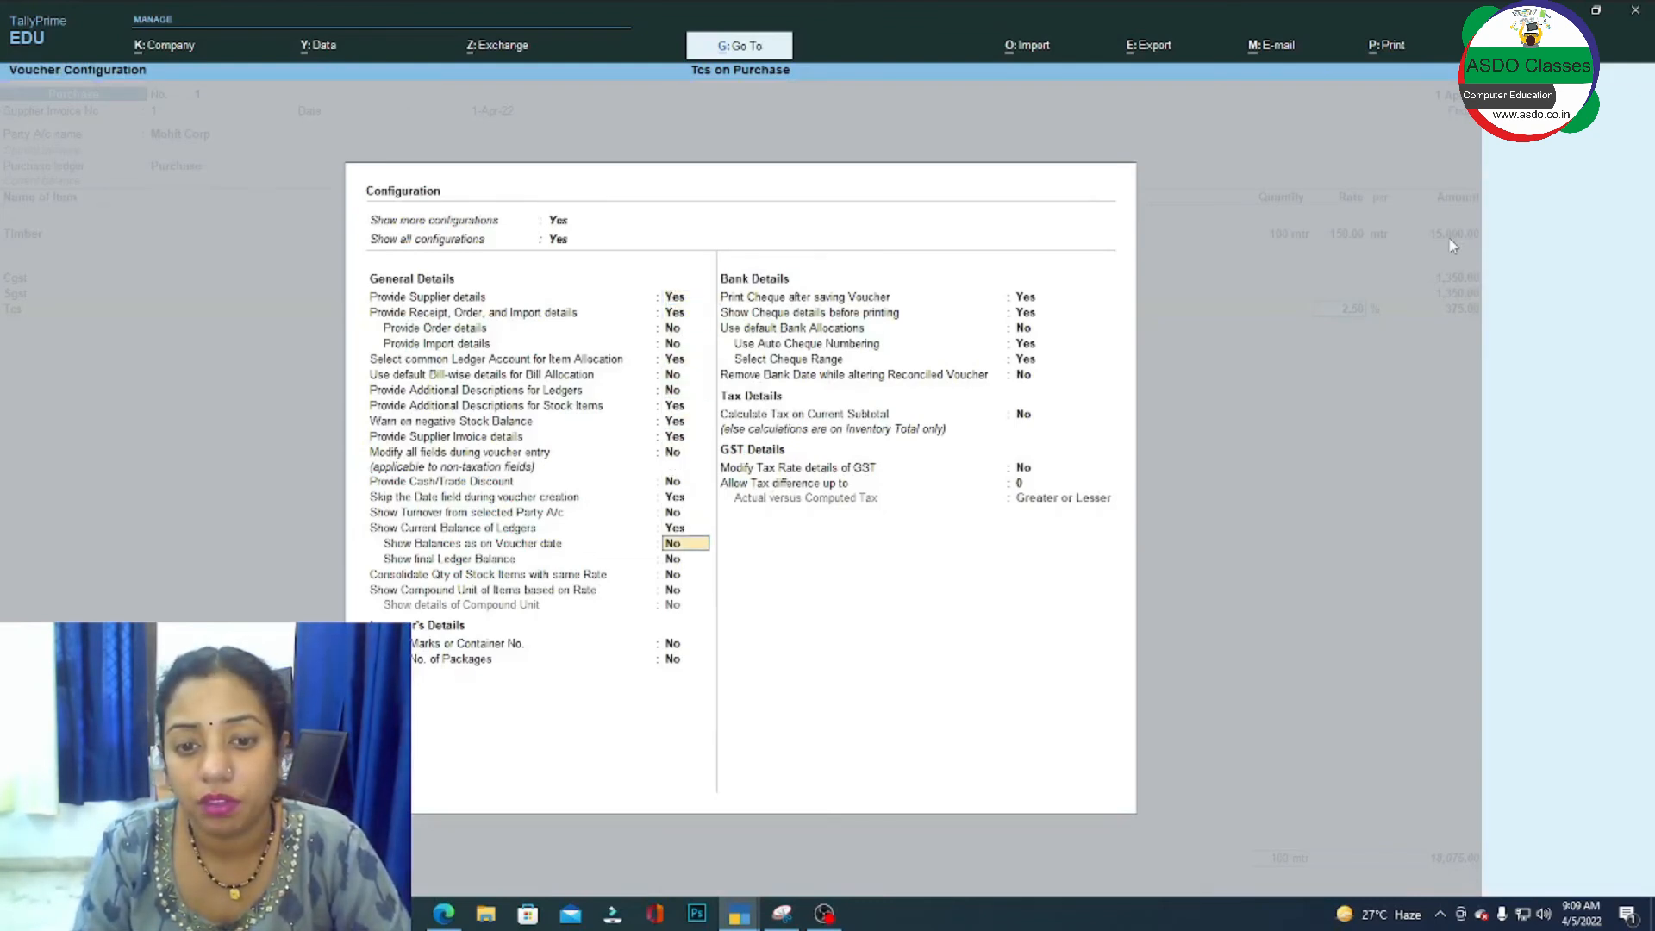
pyautogui.press('Down')
pyautogui.press('Down')
pyautogui.press('Down')
pyautogui.press('Down')
pyautogui.press('Down')
pyautogui.press('Down')
pyautogui.press('Down')
pyautogui.press('Down')
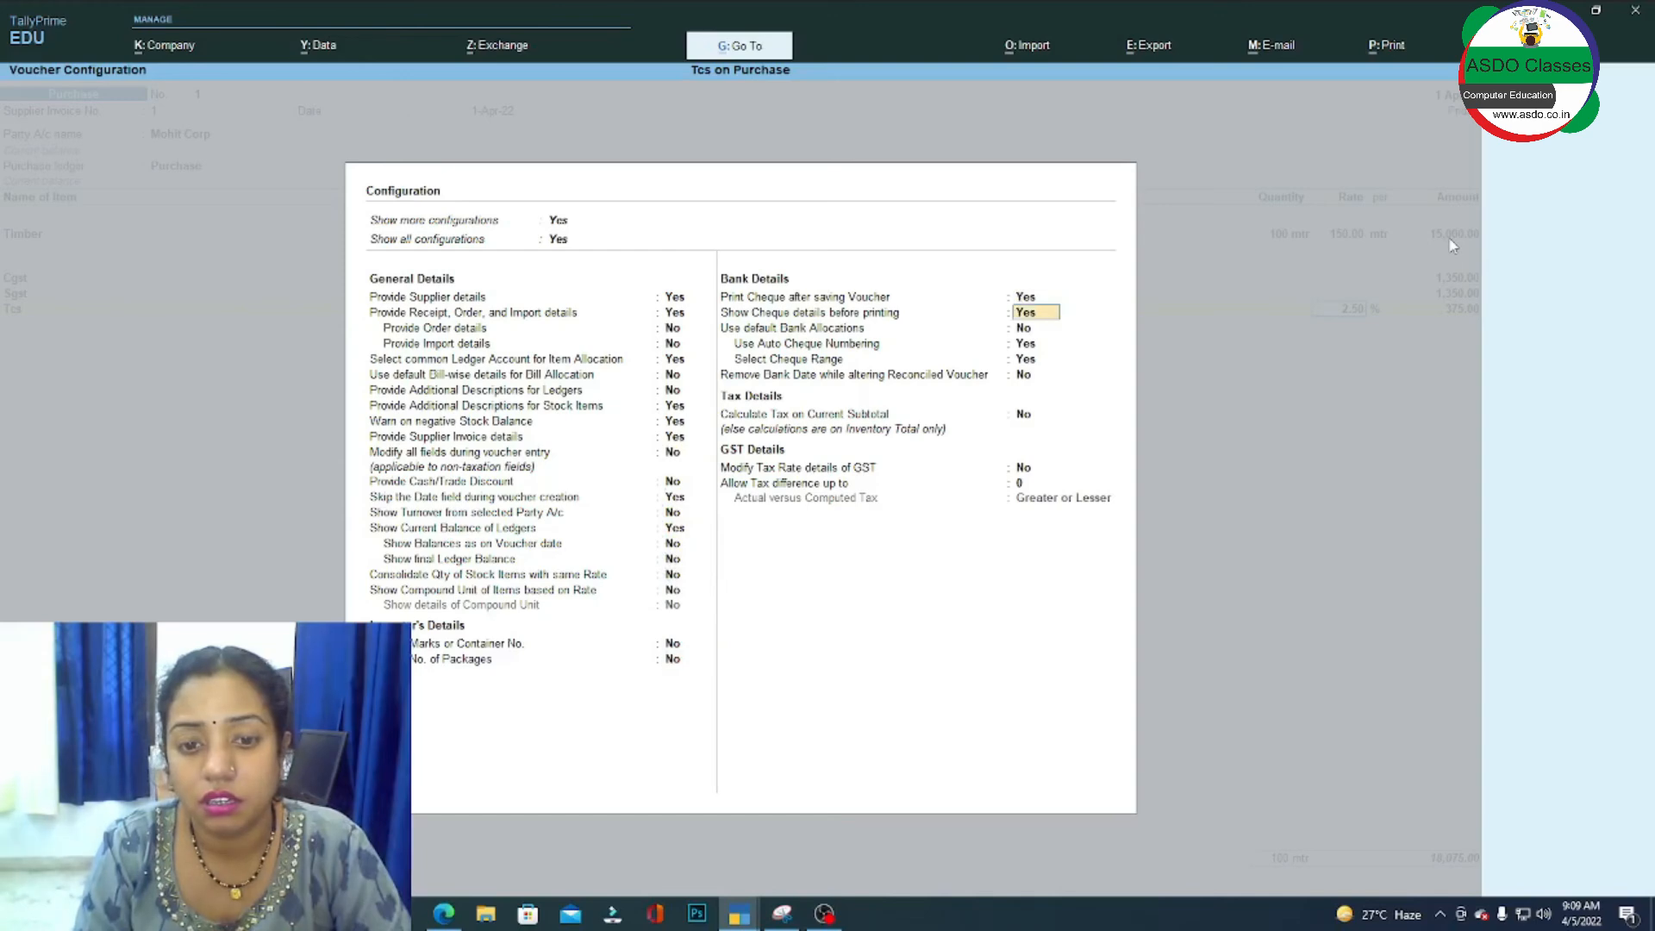
pyautogui.press('Down')
pyautogui.press('Down')
pyautogui.press('Down')
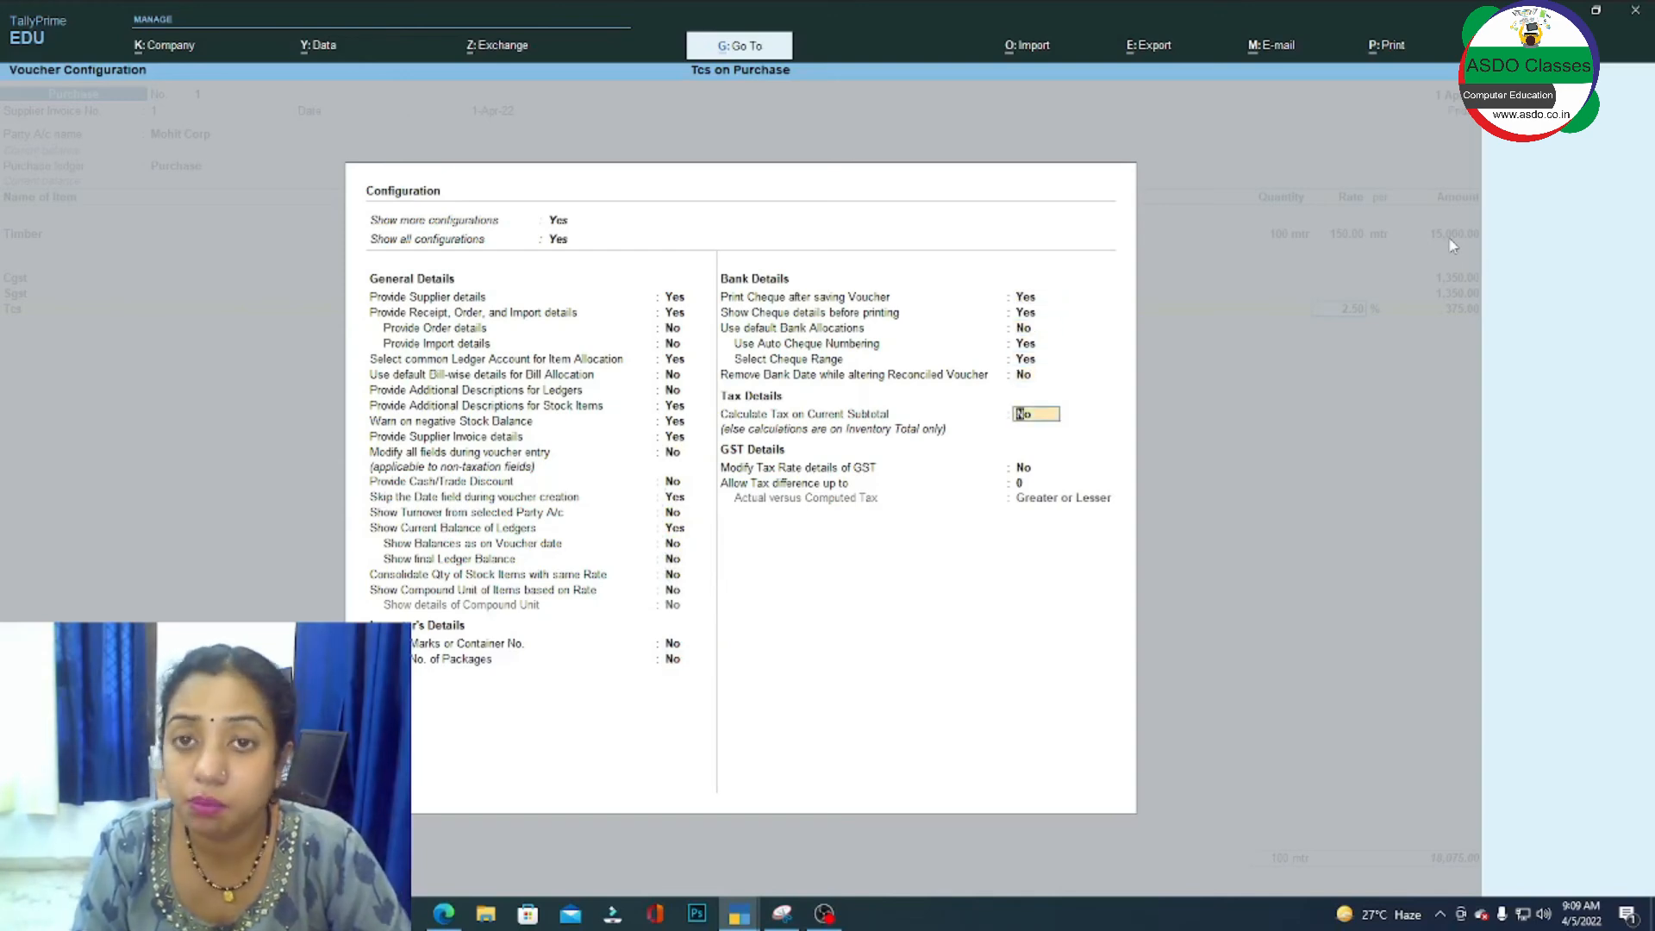
pyautogui.write('y')
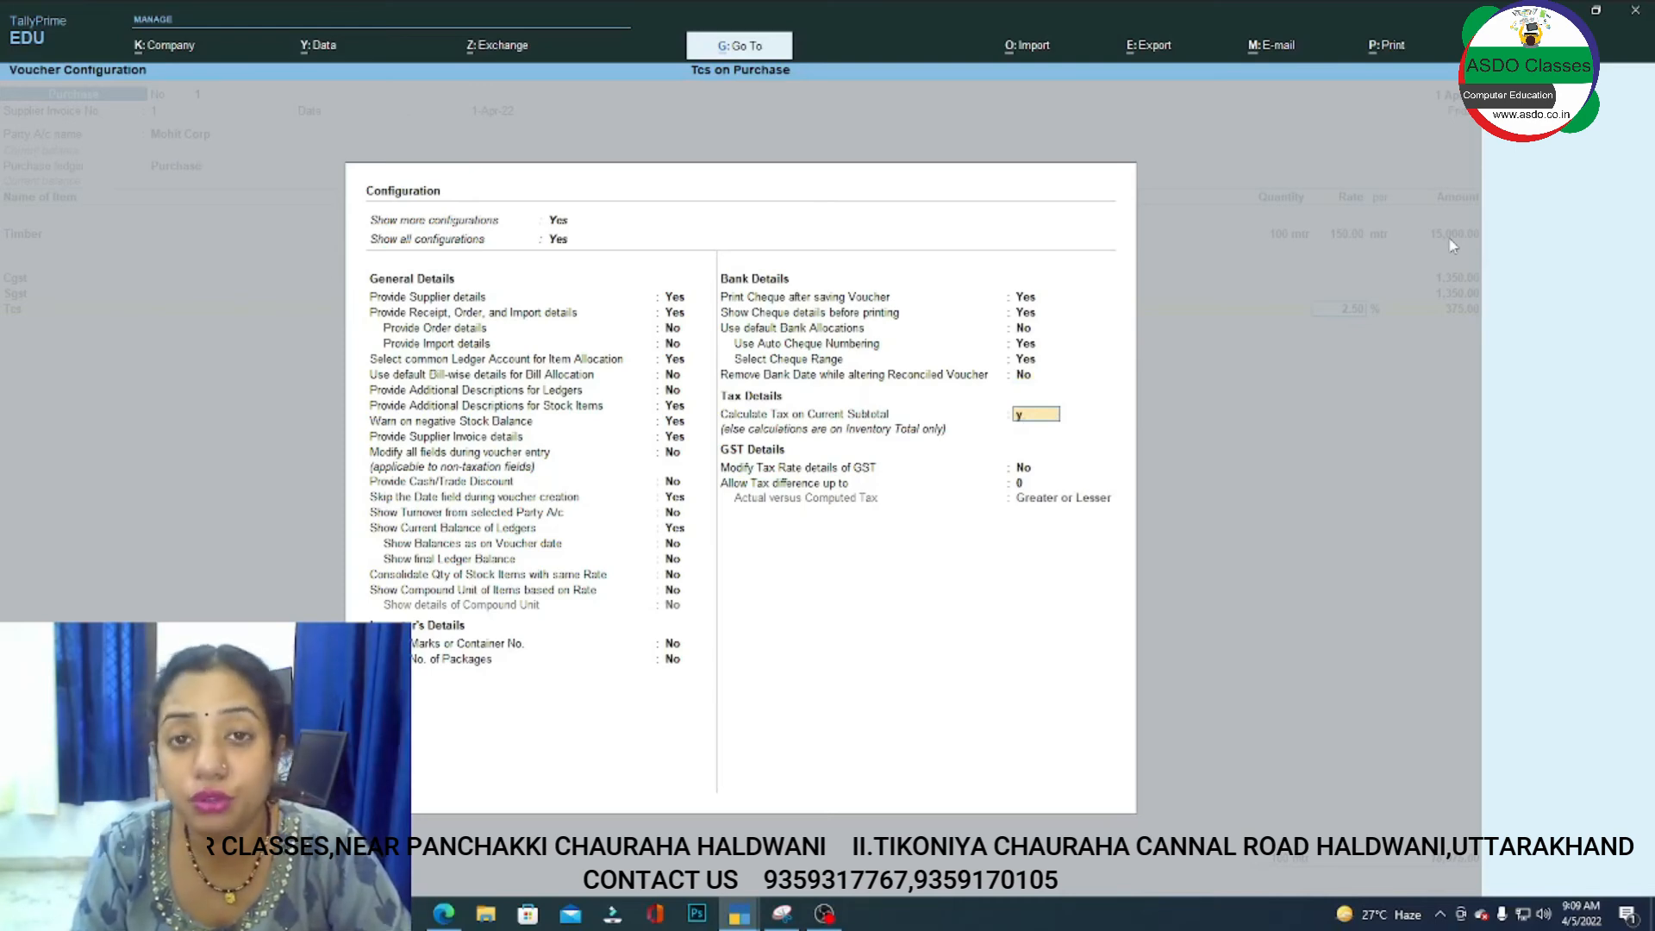
pyautogui.press('Return')
pyautogui.press('Return')
pyautogui.press('Return')
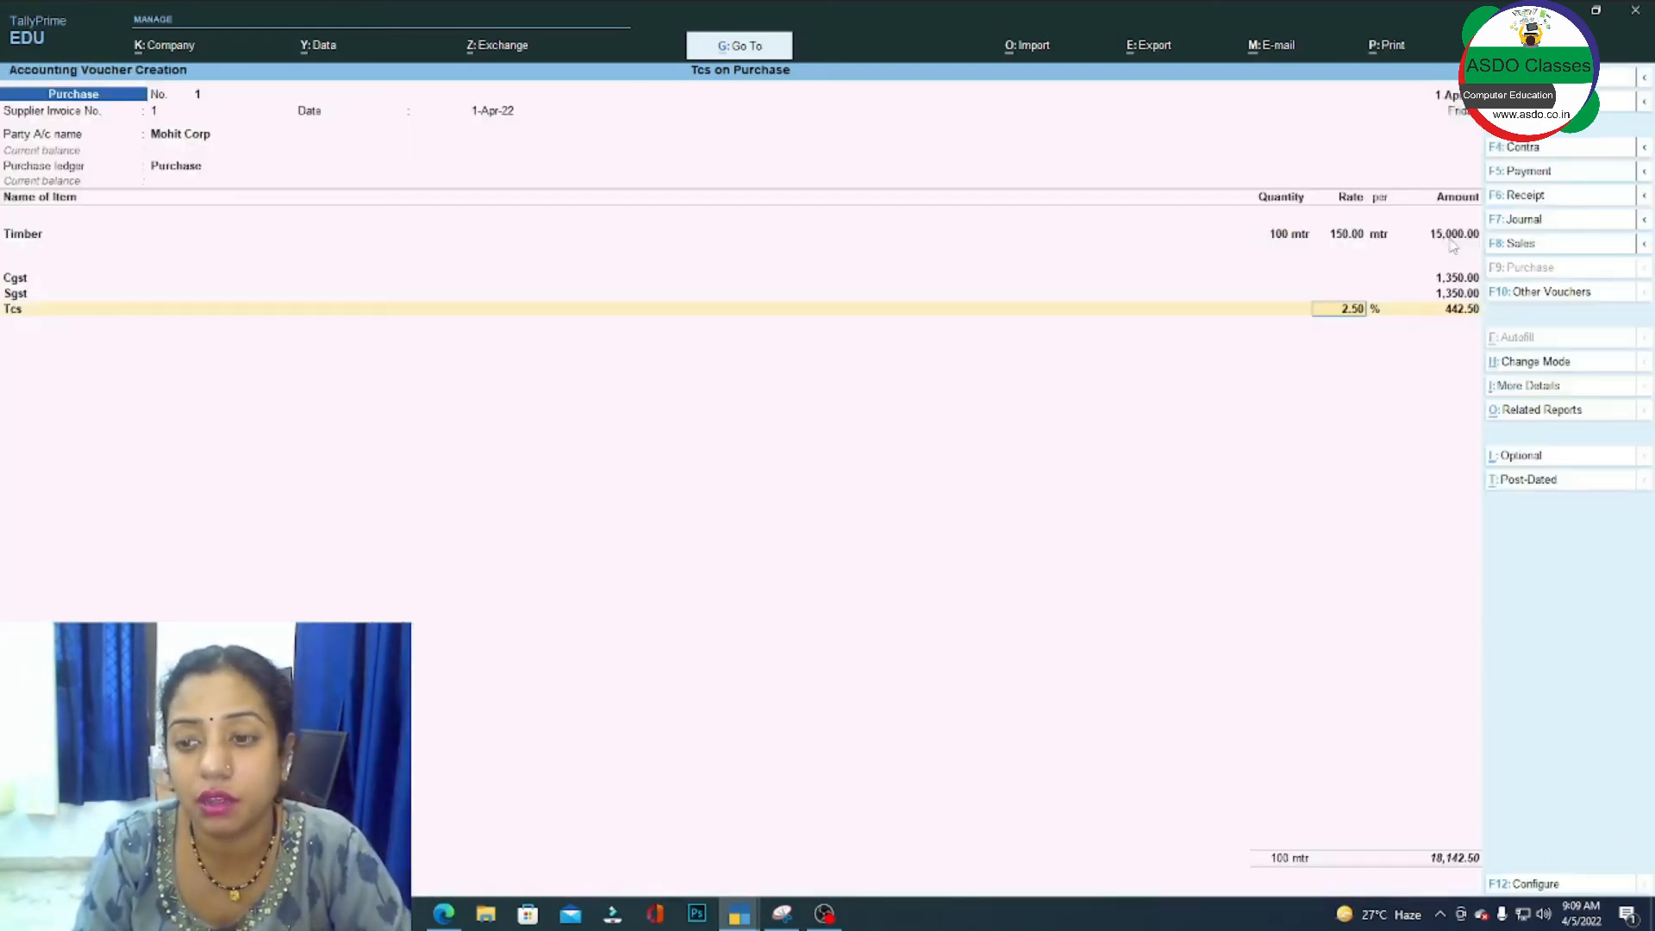
pyautogui.press('Return')
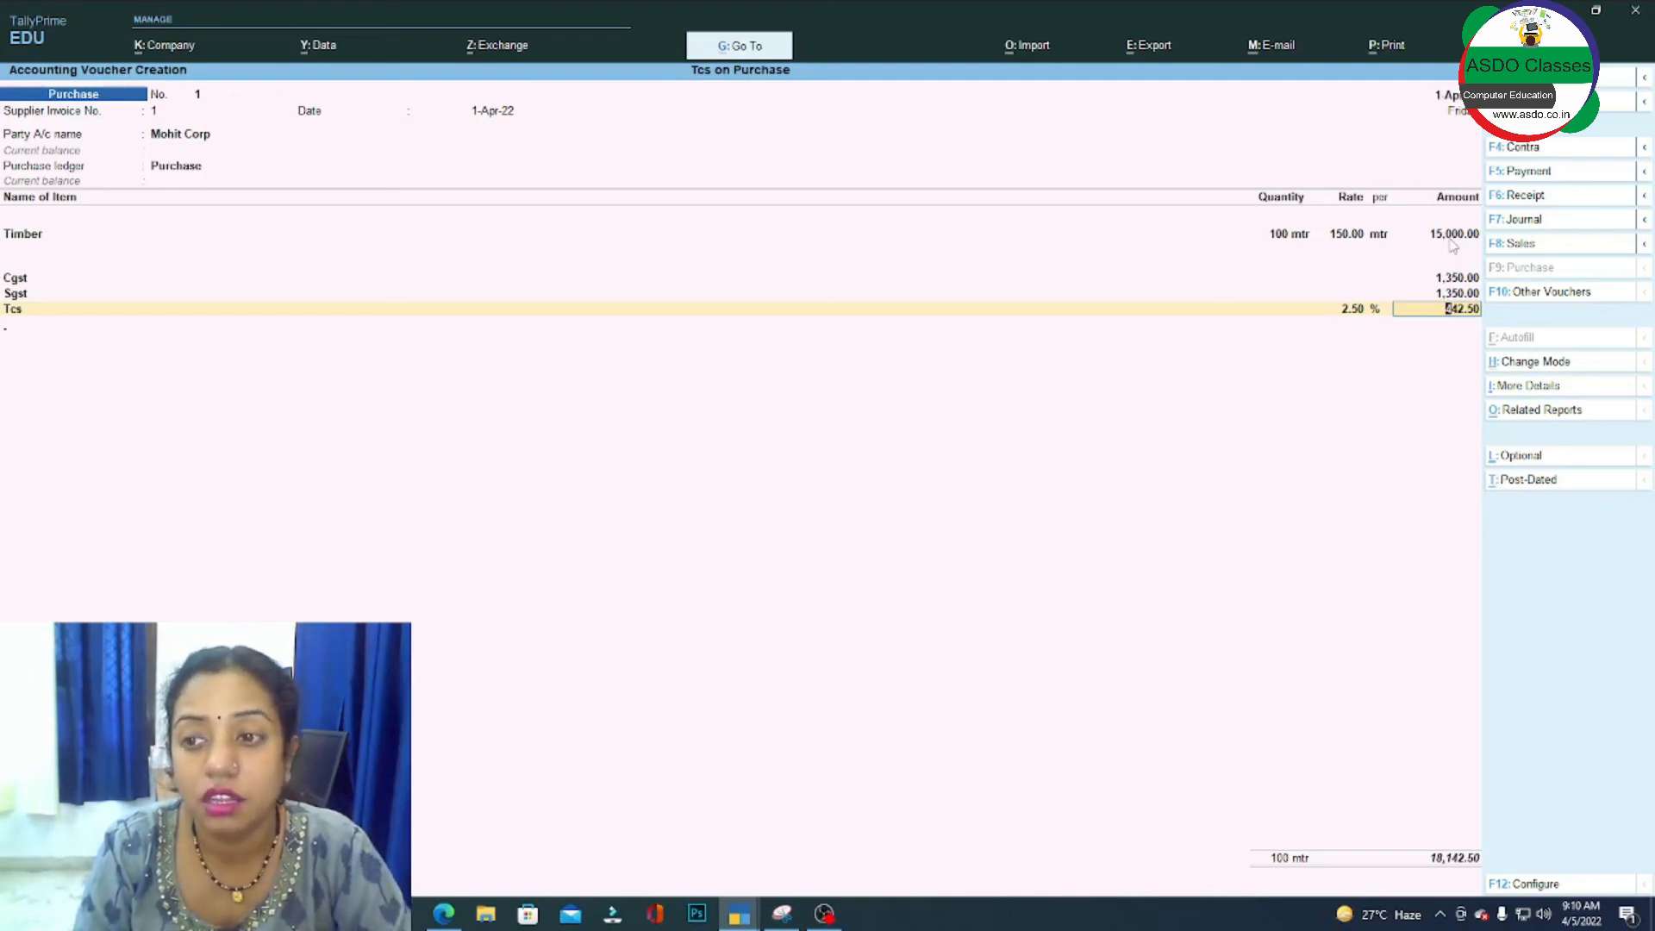
pyautogui.press('Return')
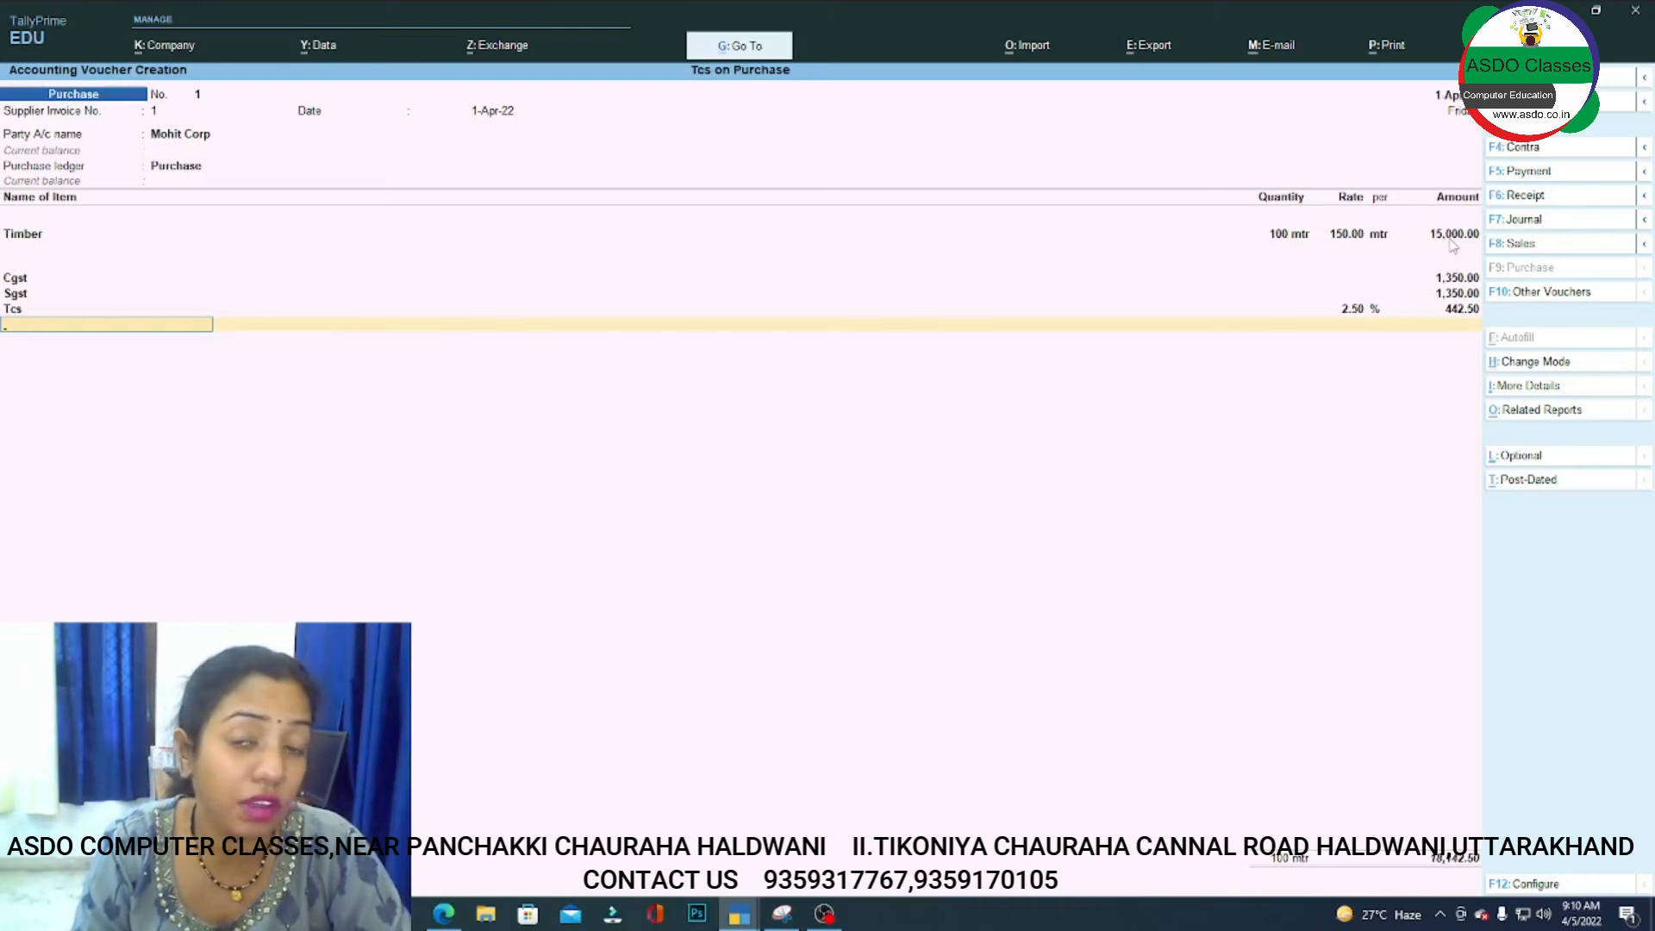
# Create a ledger named Round Off under the Direct Expenses group from the purchase voucher.
pyautogui.hotkey('alt', 'c')
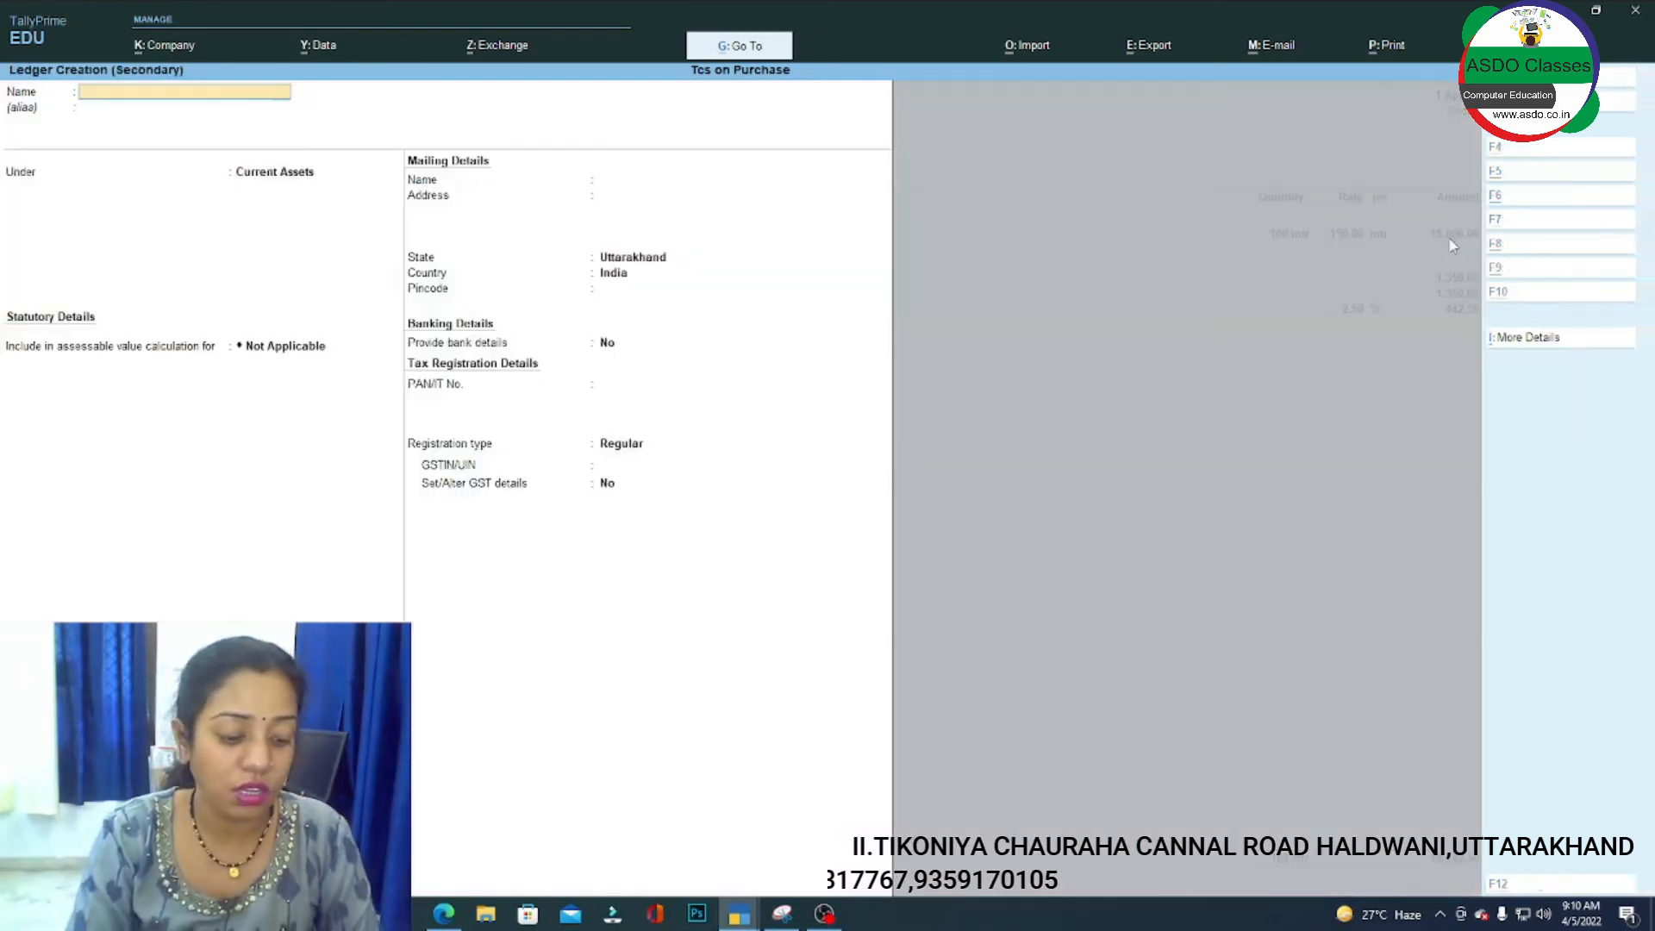
pyautogui.write('Round o')
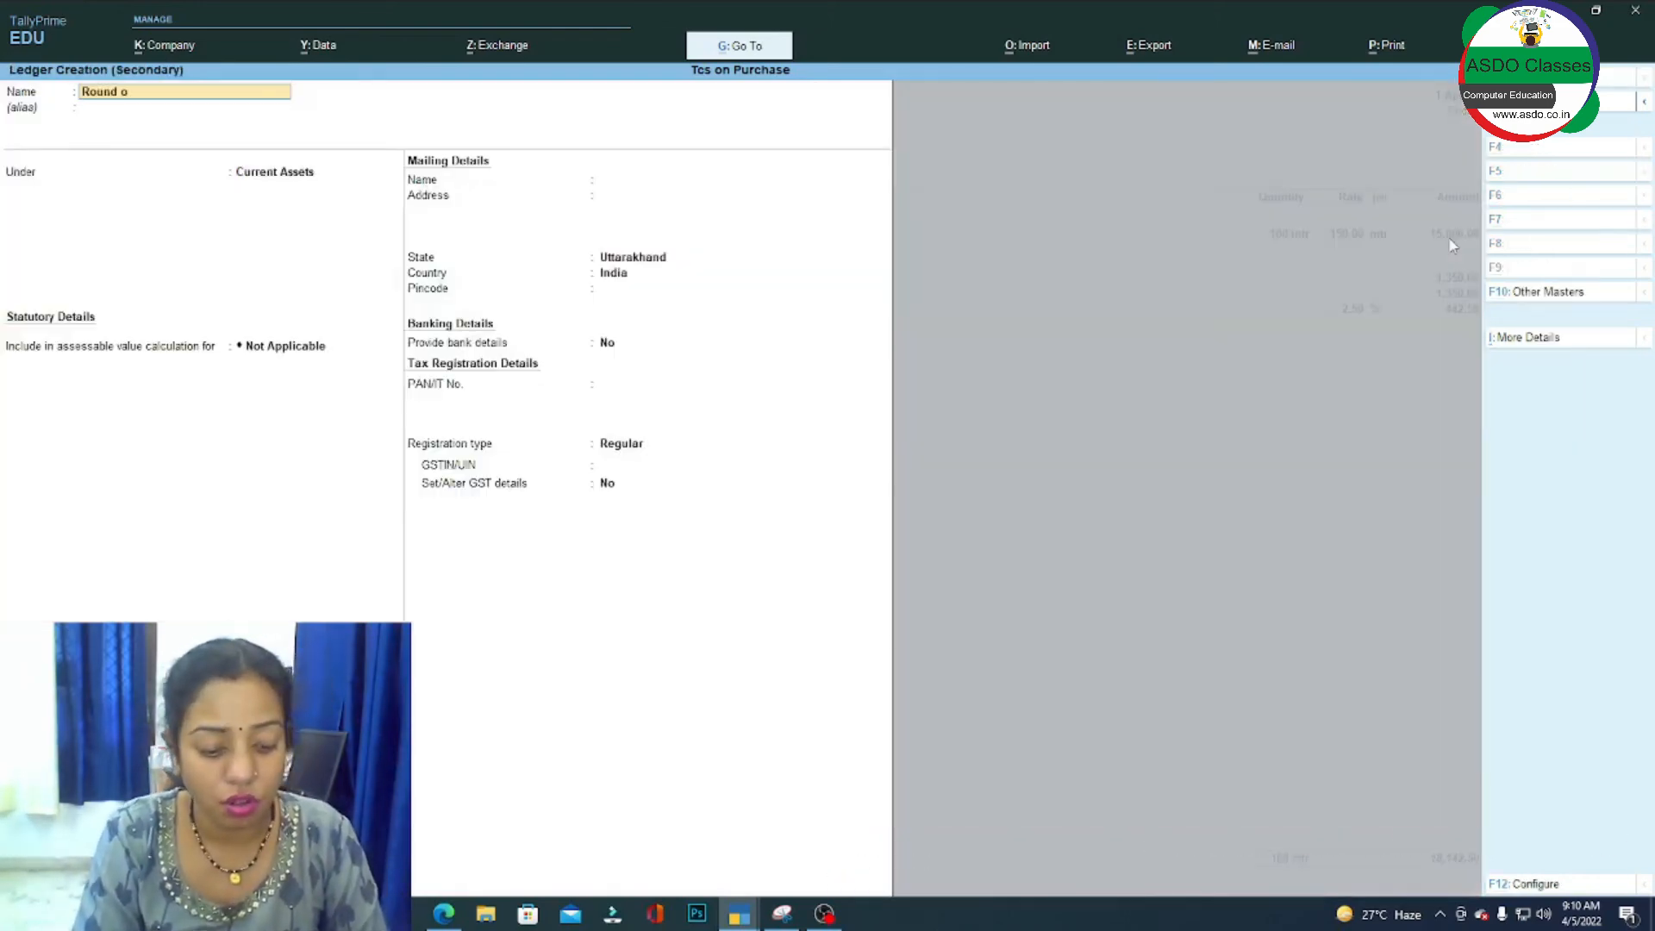
pyautogui.write('ff')
pyautogui.press('Return')
pyautogui.write('Di')
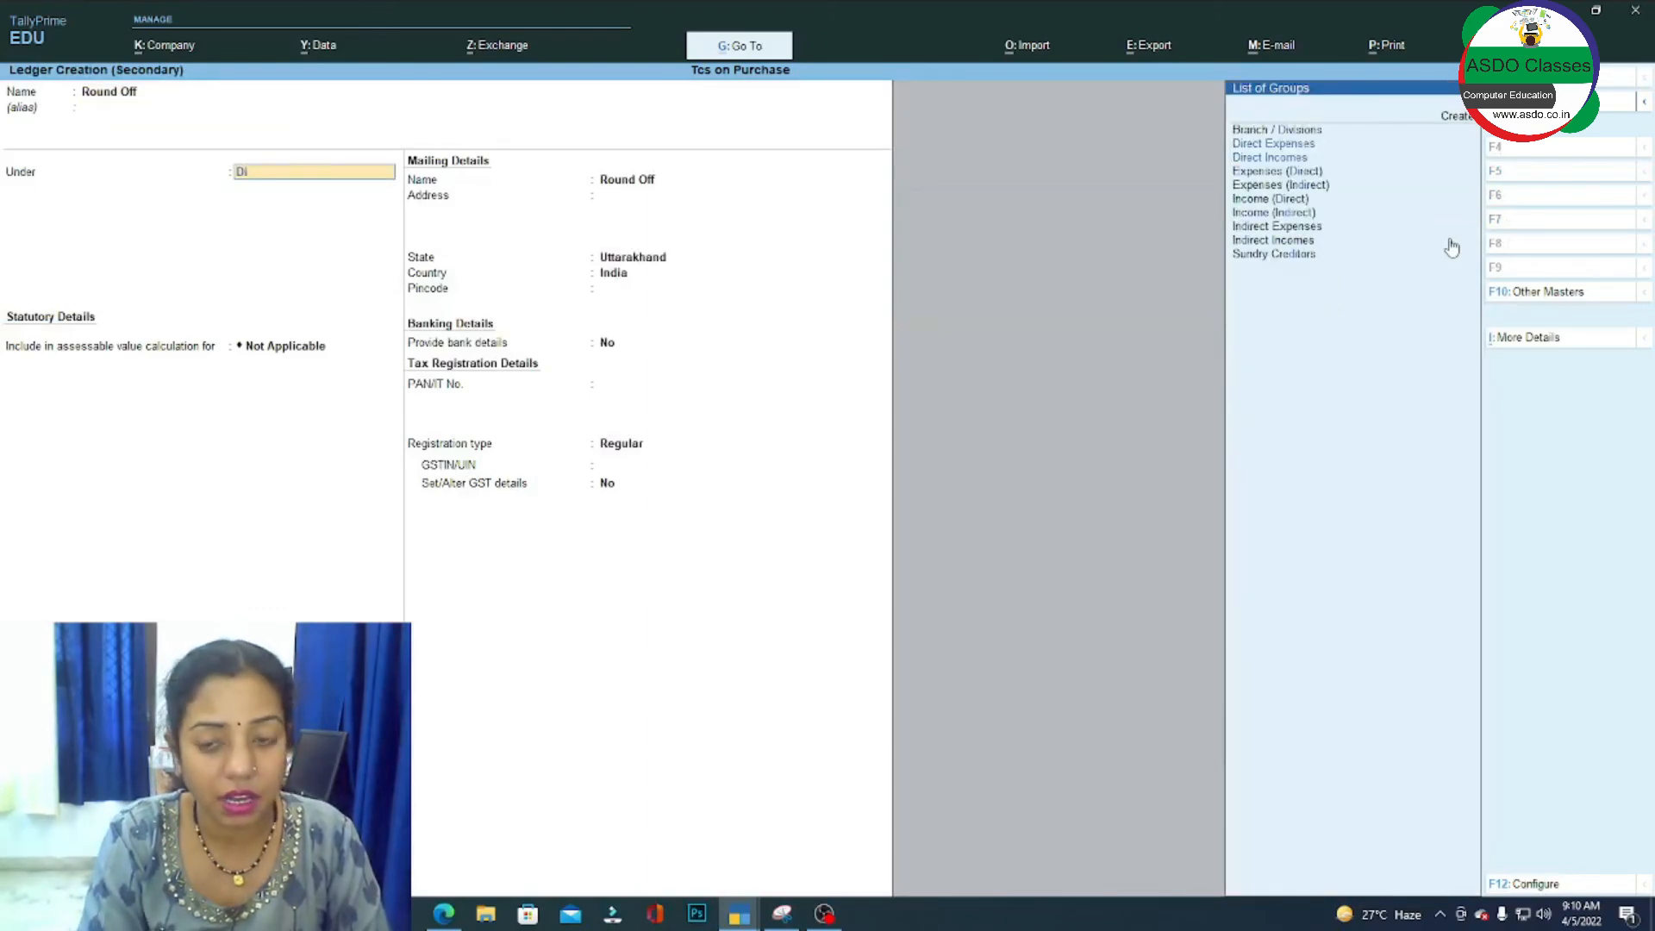
pyautogui.press('Down')
pyautogui.press('Return')
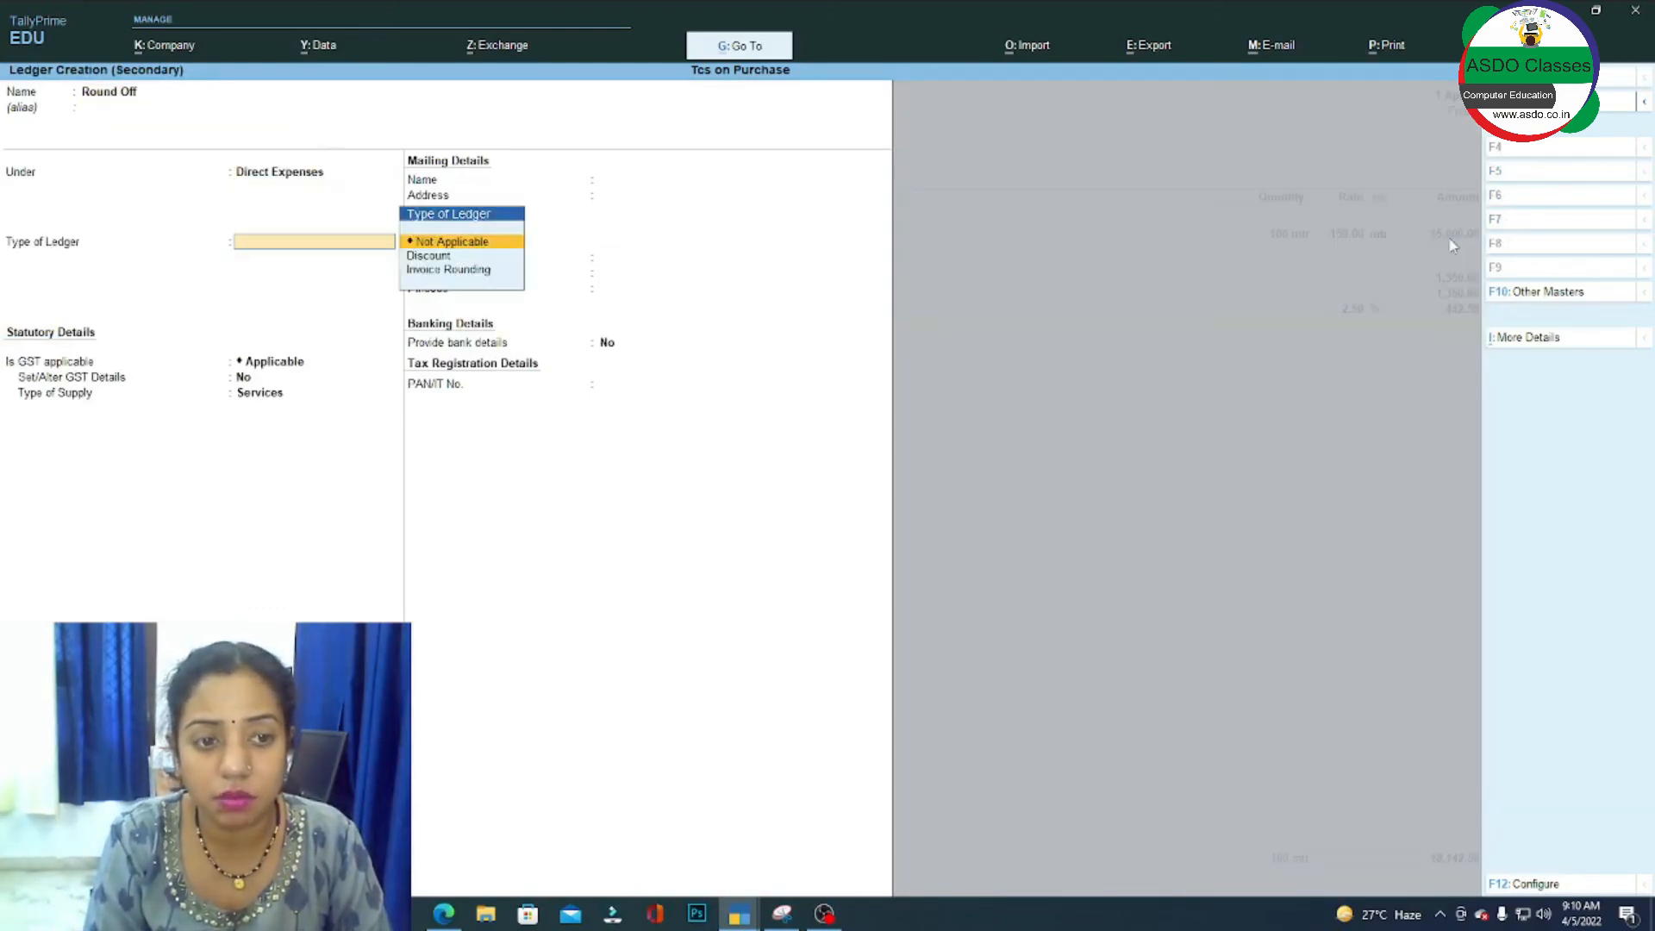
# Set the Round Off ledger's type to Invoice Rounding and save it into the voucher.
pyautogui.press('Down')
pyautogui.press('Down')
pyautogui.press('Return')
pyautogui.press('Return')
pyautogui.hotkey('ctrl', 'a')
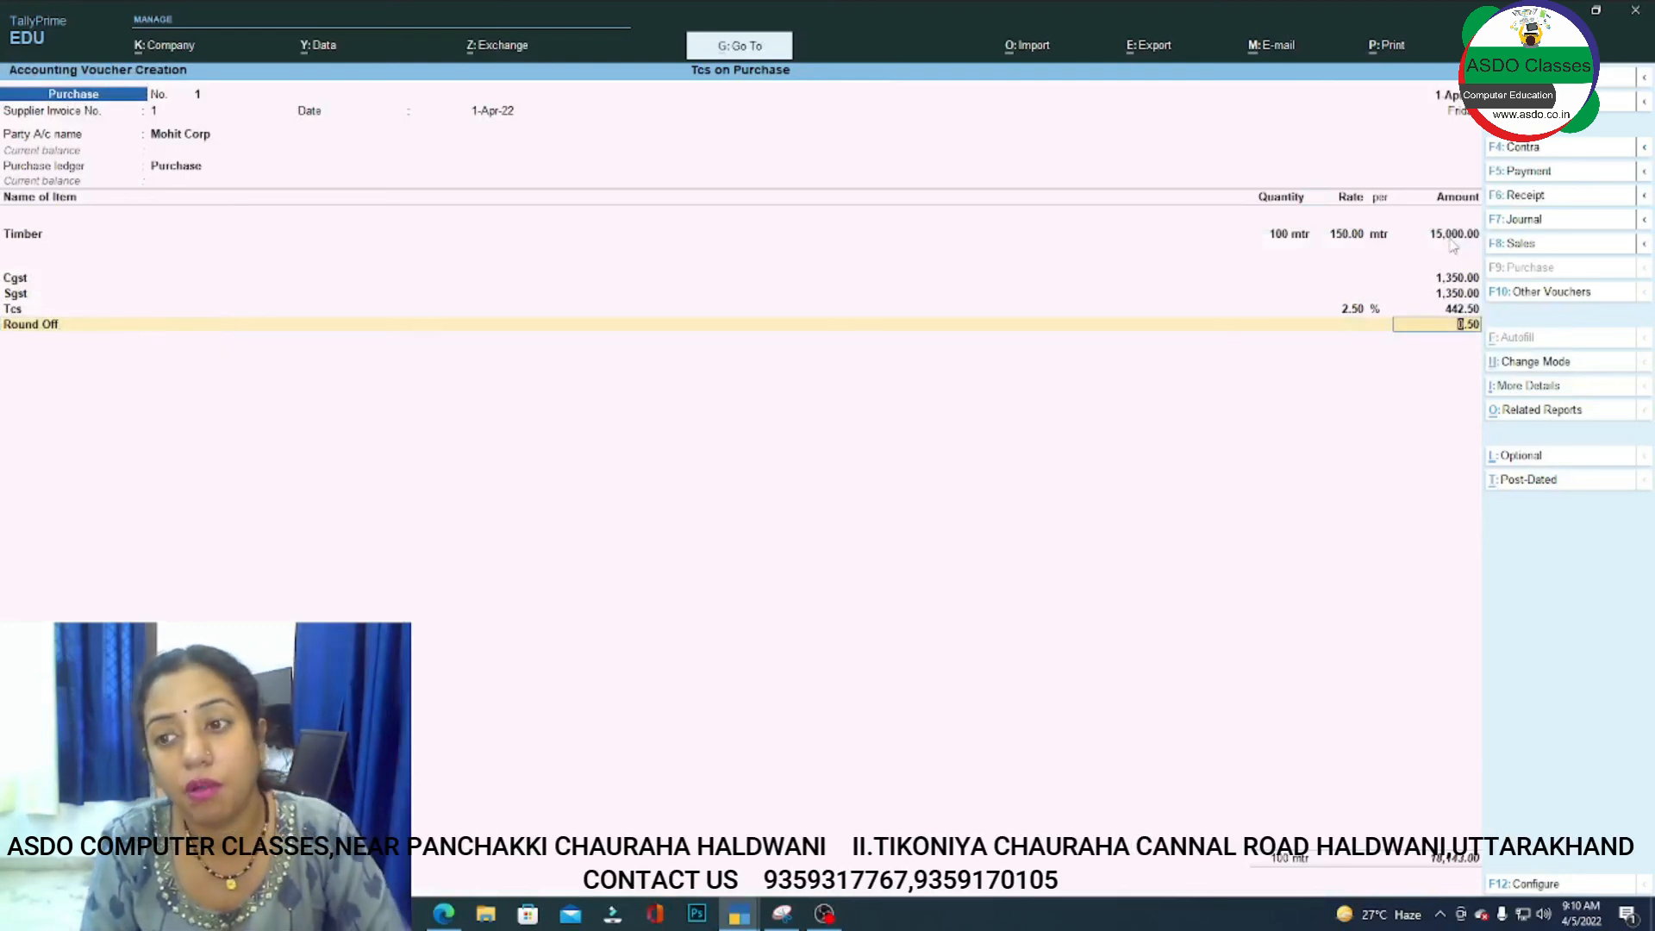
# Accept the Round Off line, save the purchase voucher and return to the Gateway of Tally.
pyautogui.press('Return')
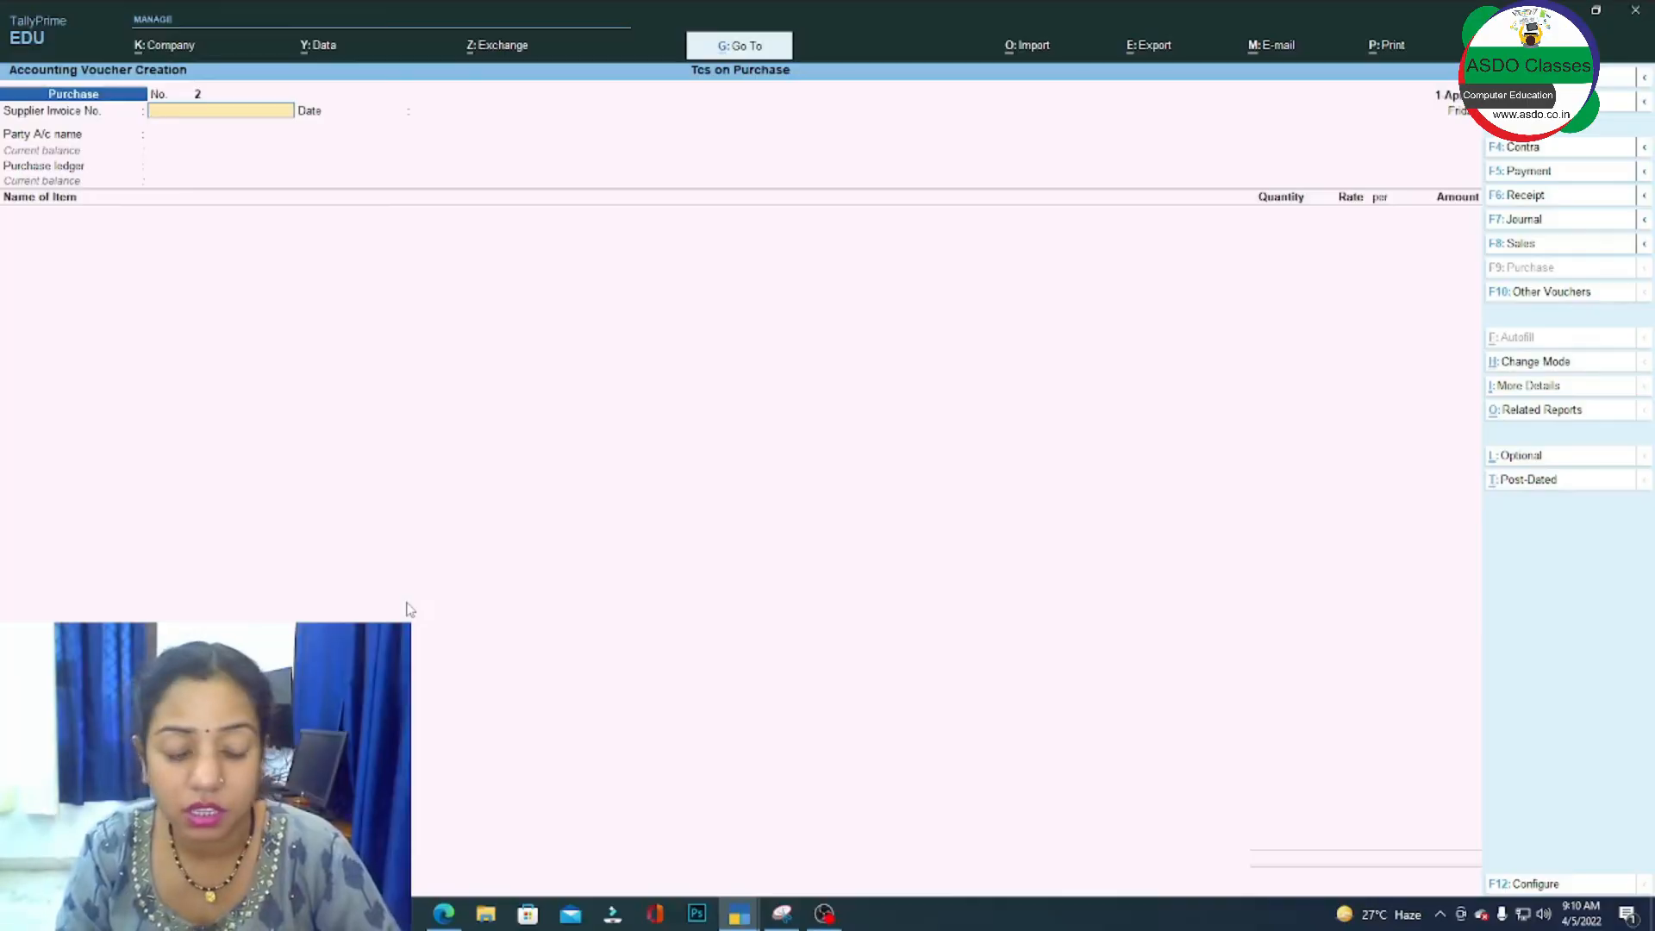
pyautogui.press('Escape')
pyautogui.press('Return')
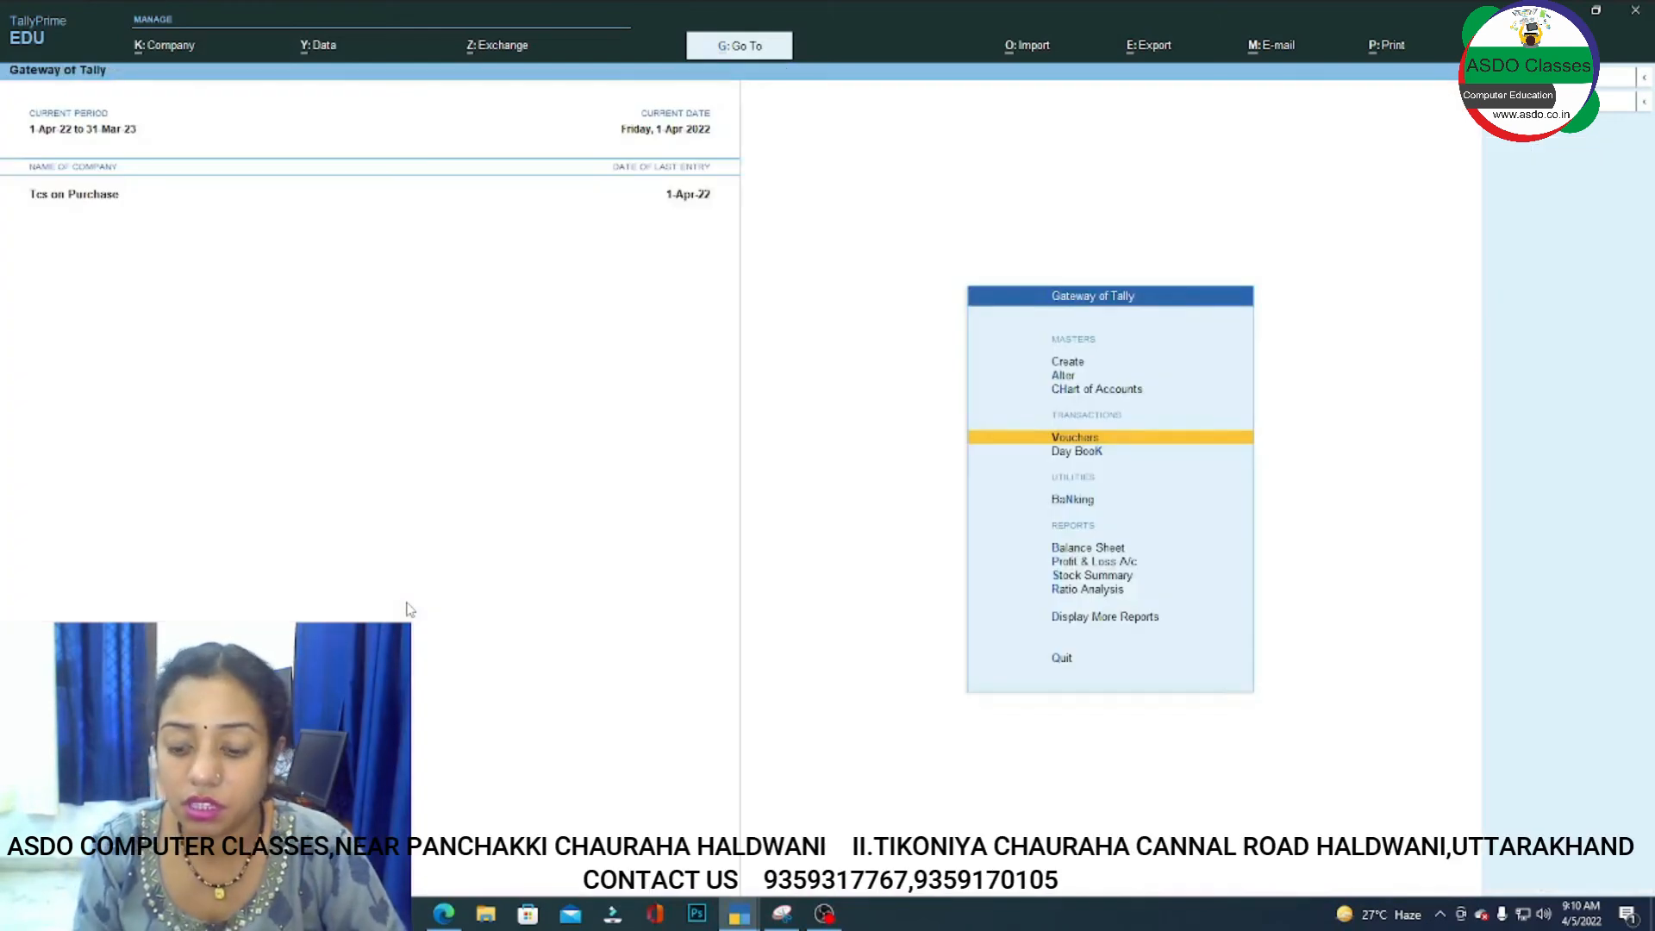
# Open the Balance Sheet and examine the Current Assets group summary for the Tcs balance.
pyautogui.press('Down')
pyautogui.press('Down')
pyautogui.press('Down')
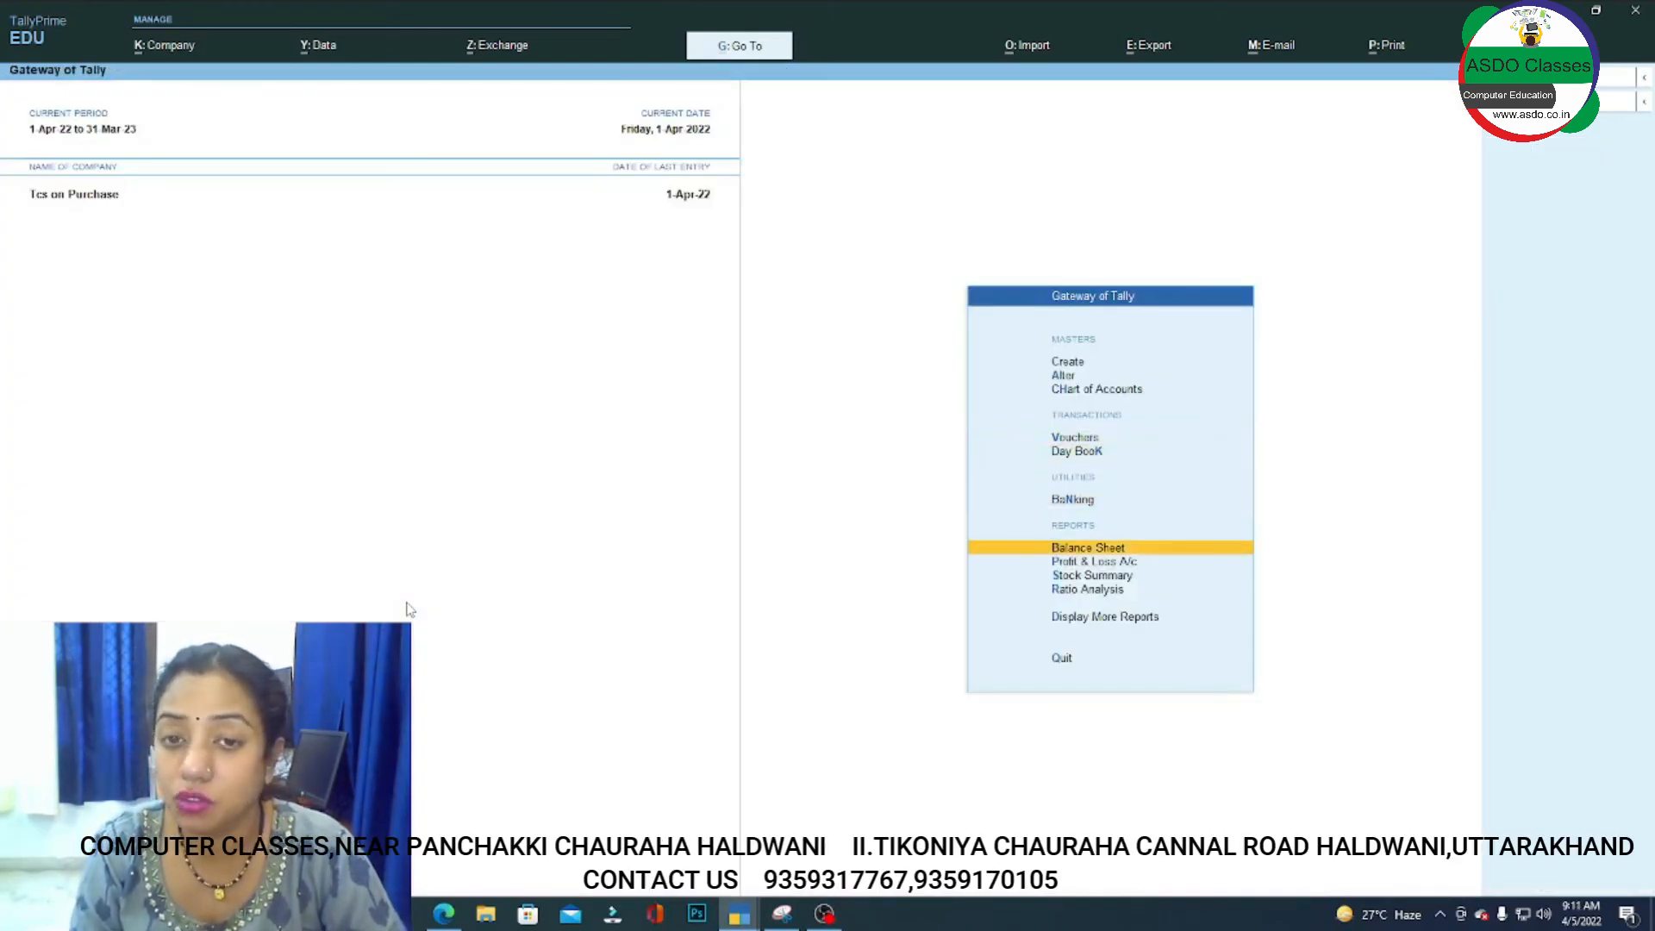
pyautogui.press('Return')
pyautogui.press('Right')
pyautogui.press('Return')
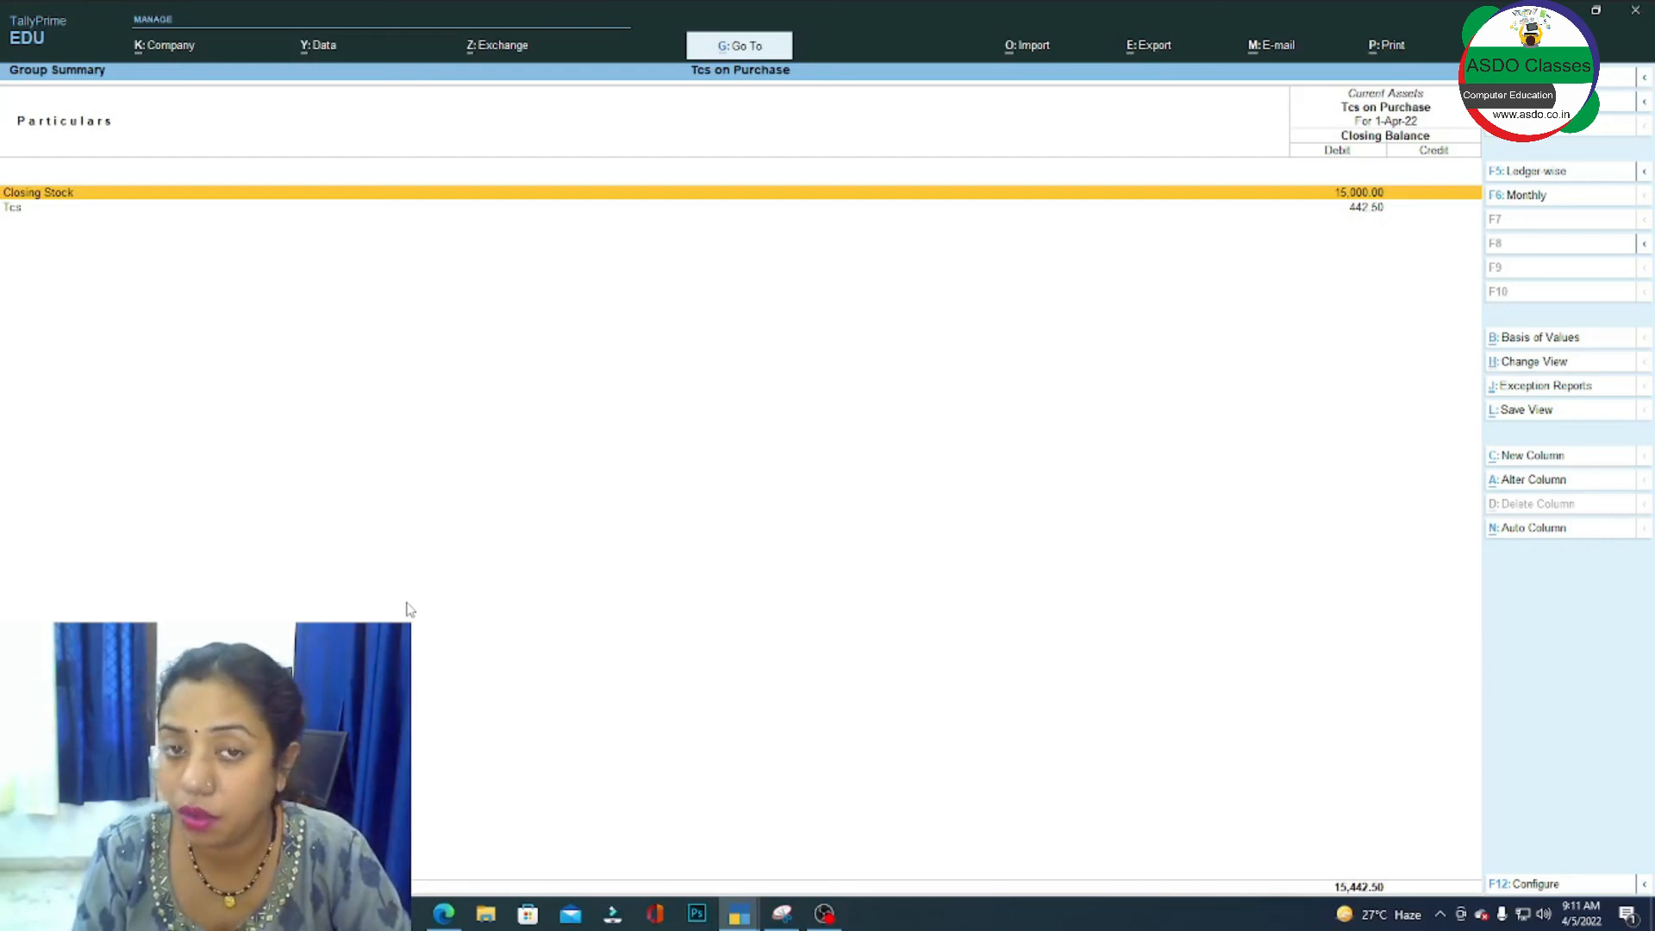
pyautogui.press('Escape')
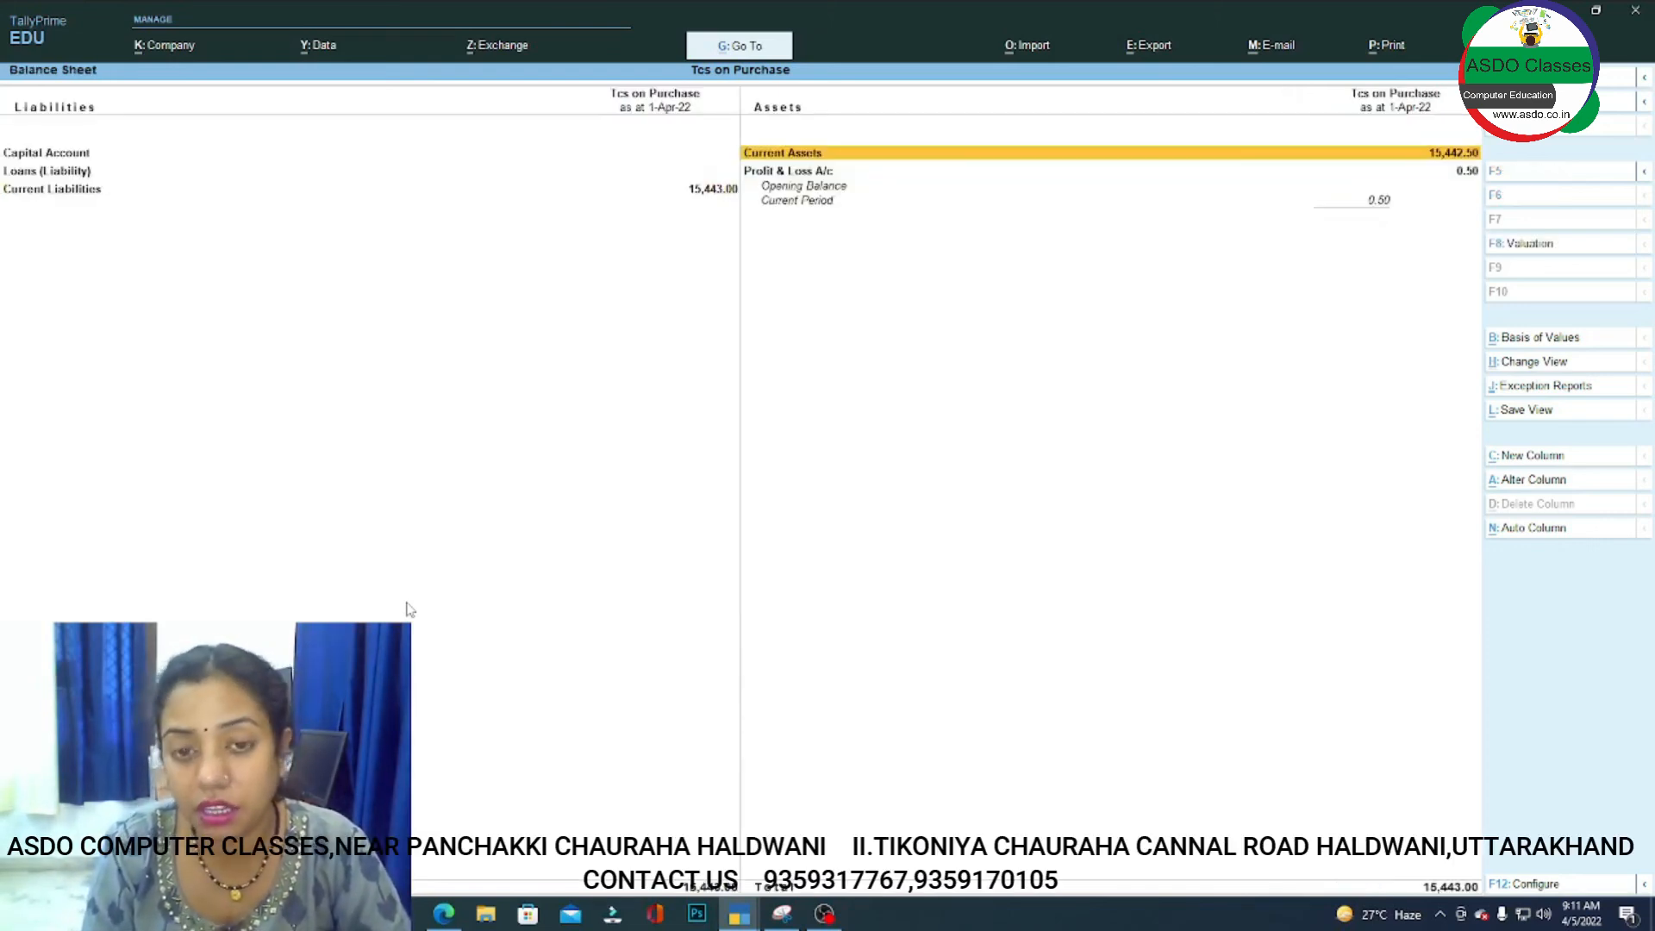
pyautogui.press('Down')
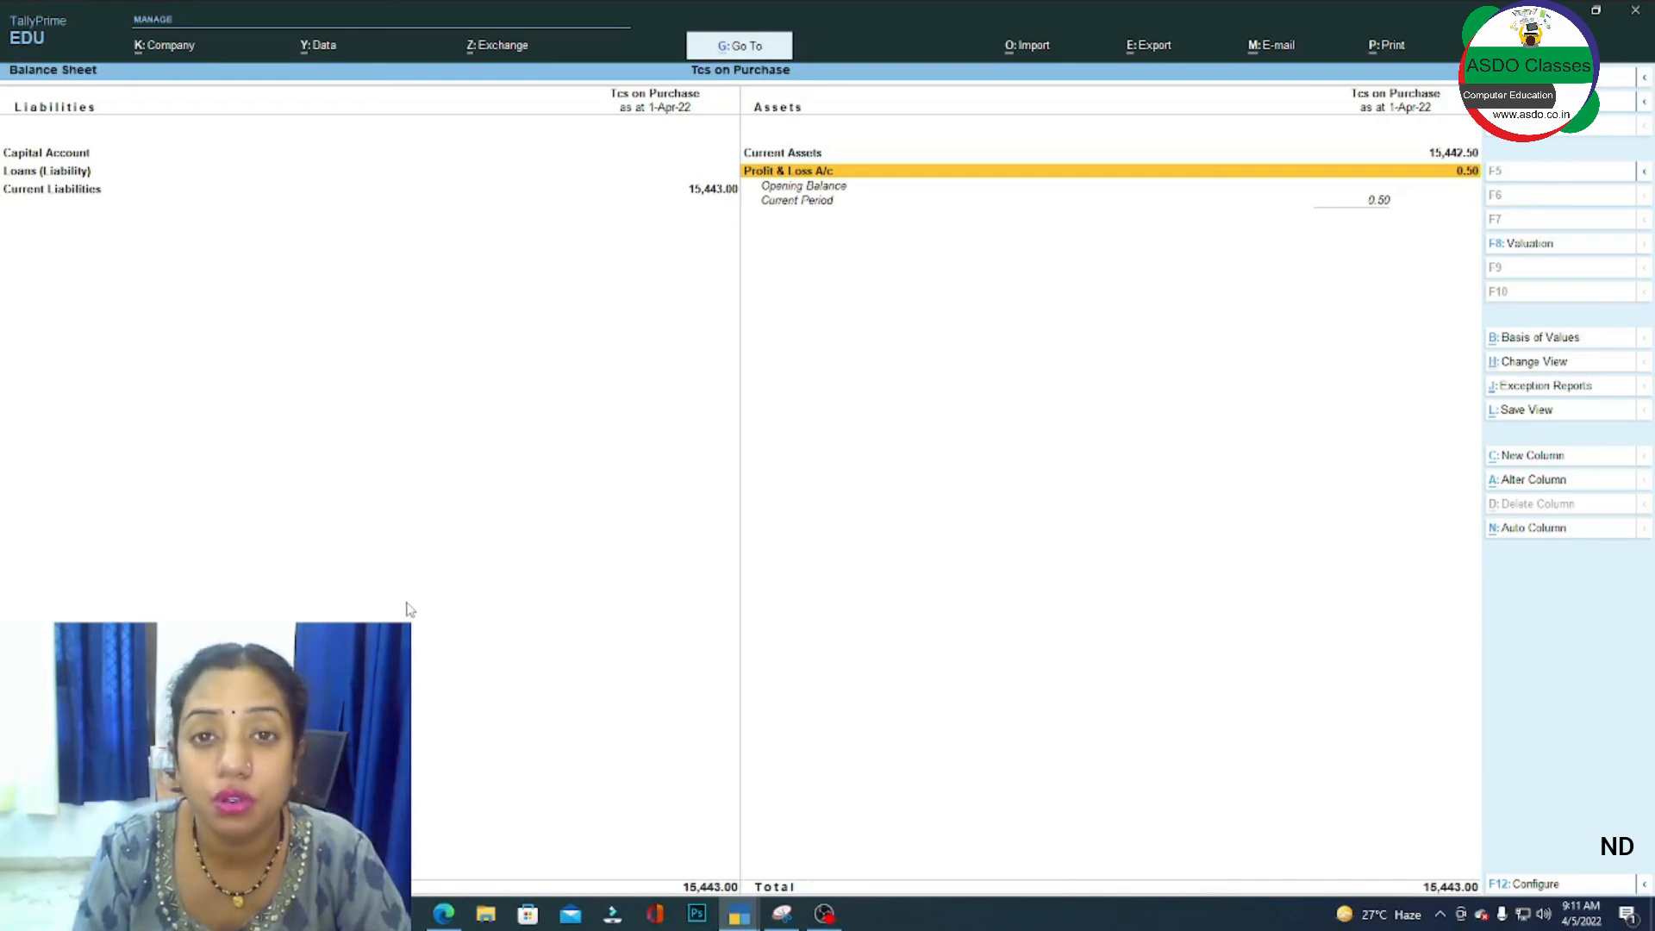